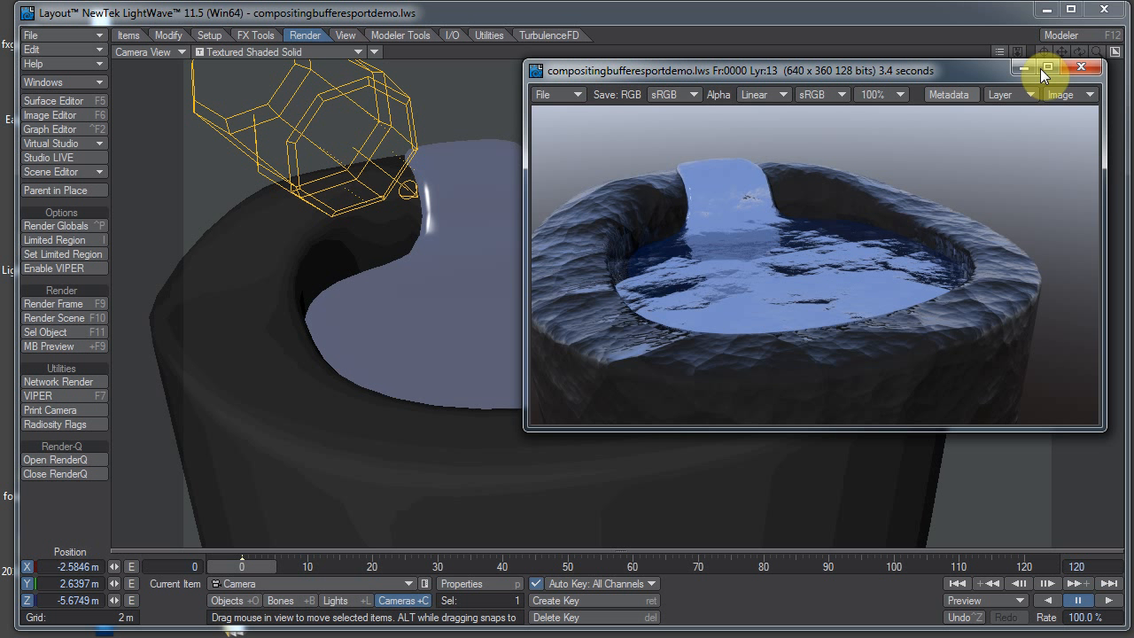
Add the Compositing Buffer Export image filter in the scene's image processing effects and open its settings beside the Effects window.
click(1078, 68)
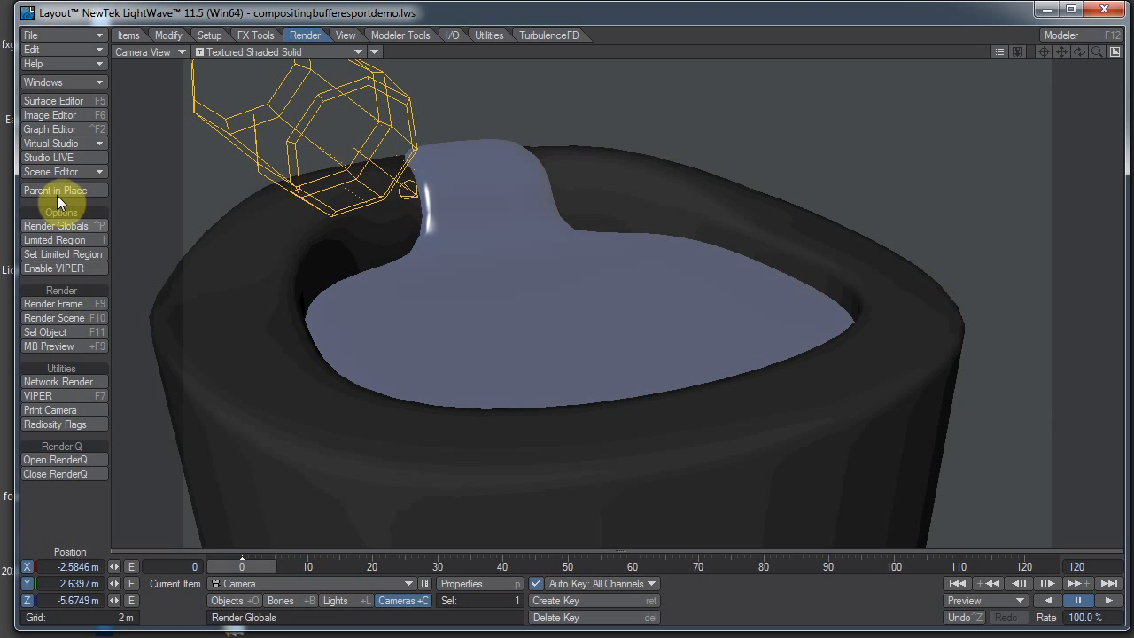
click(62, 82)
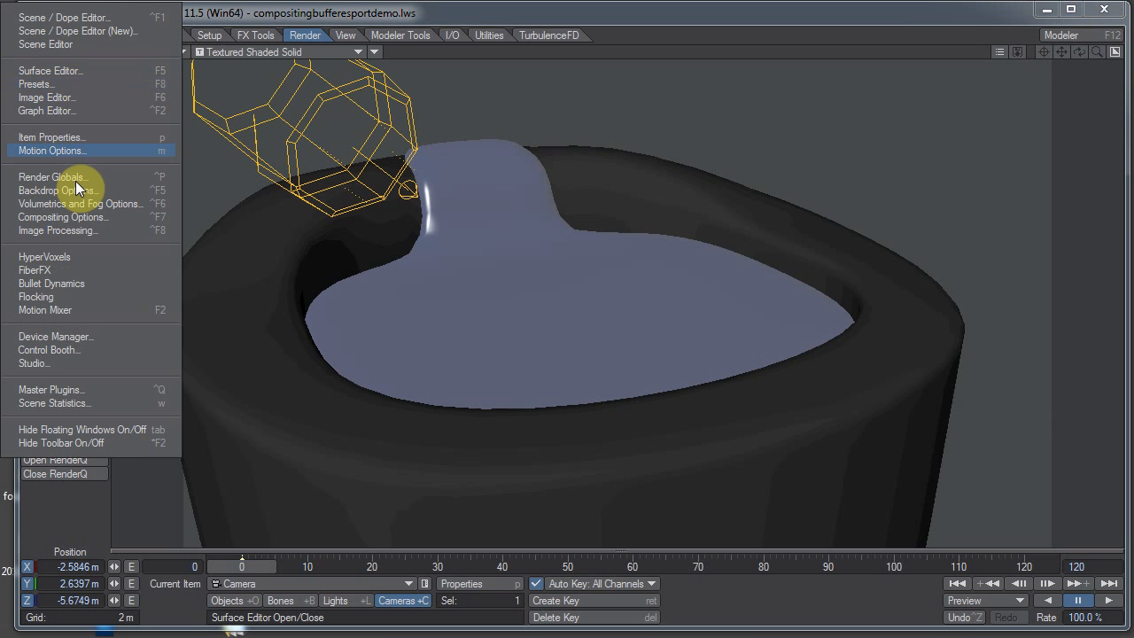
click(91, 232)
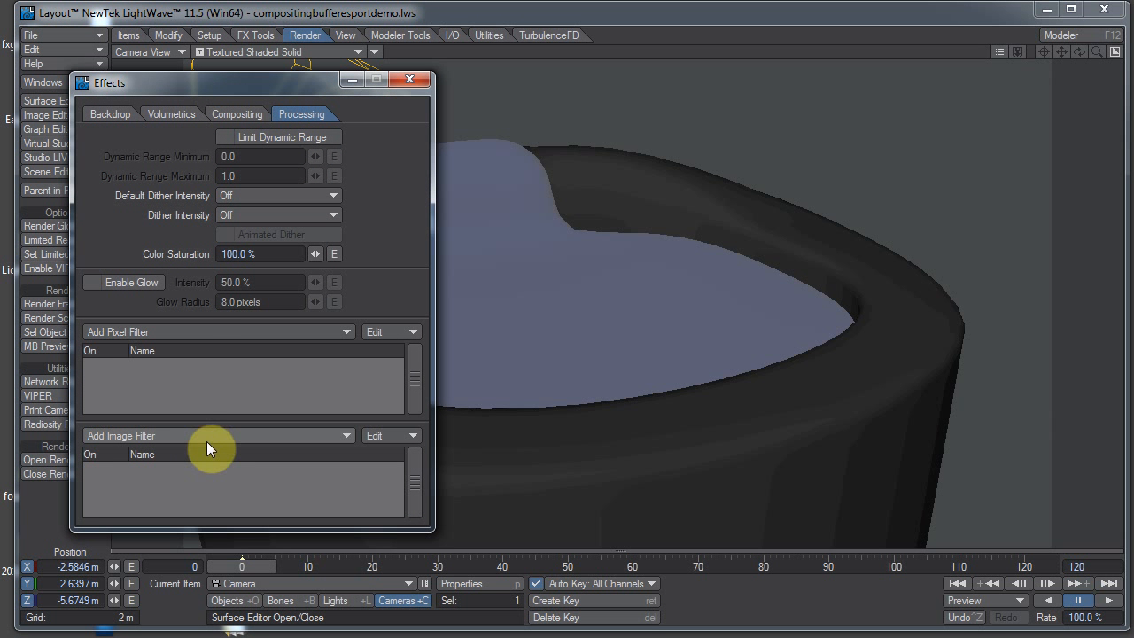
click(206, 436)
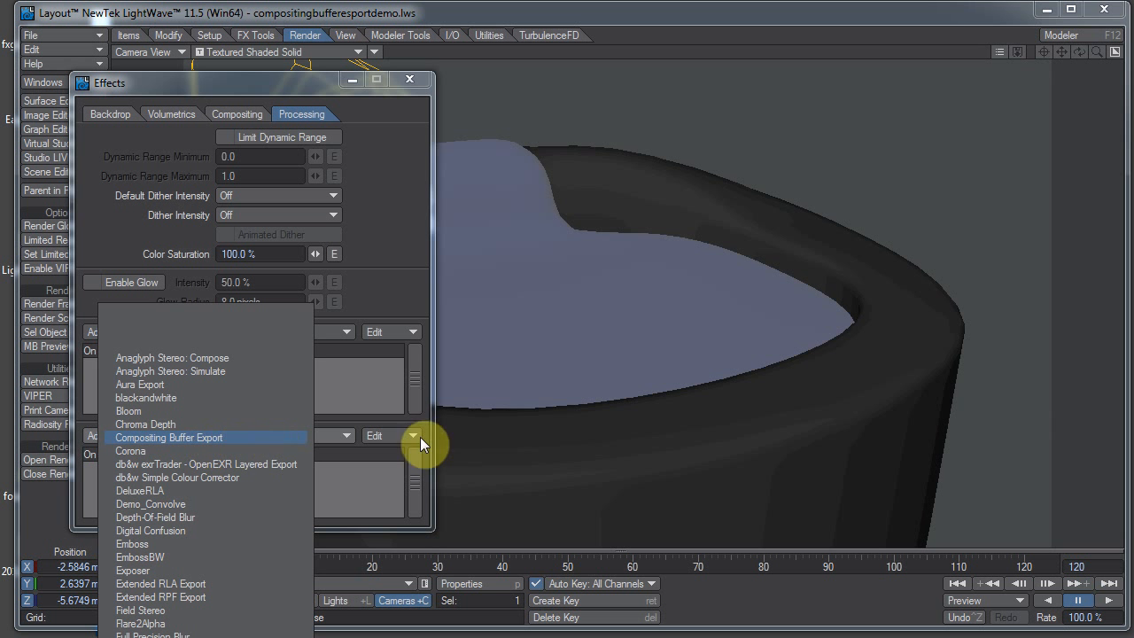
click(257, 438)
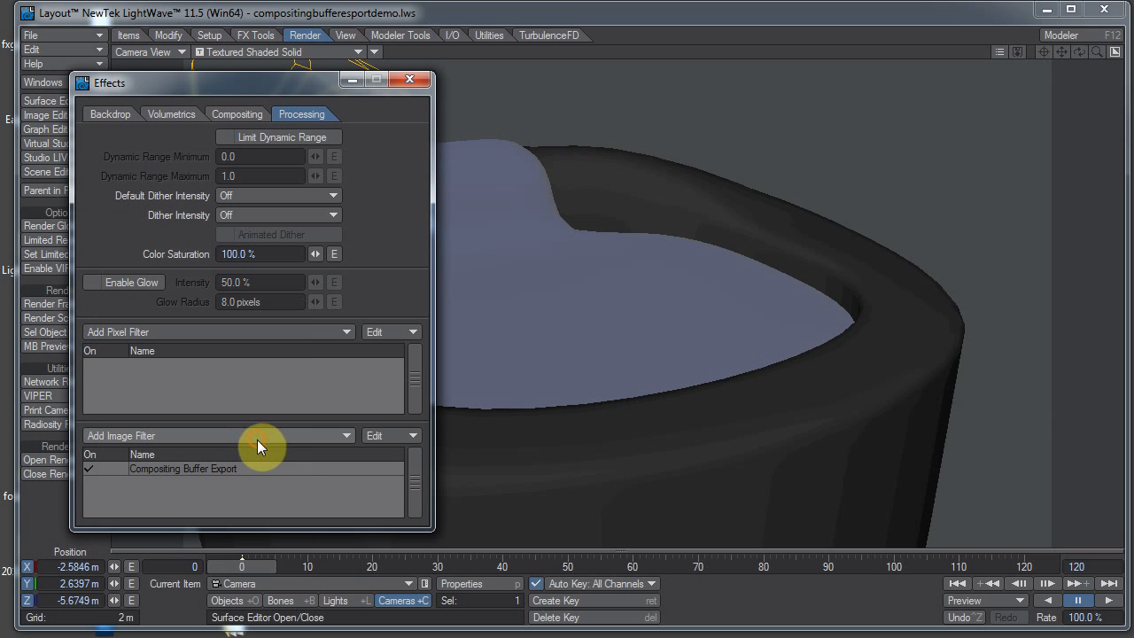
double_click(164, 471)
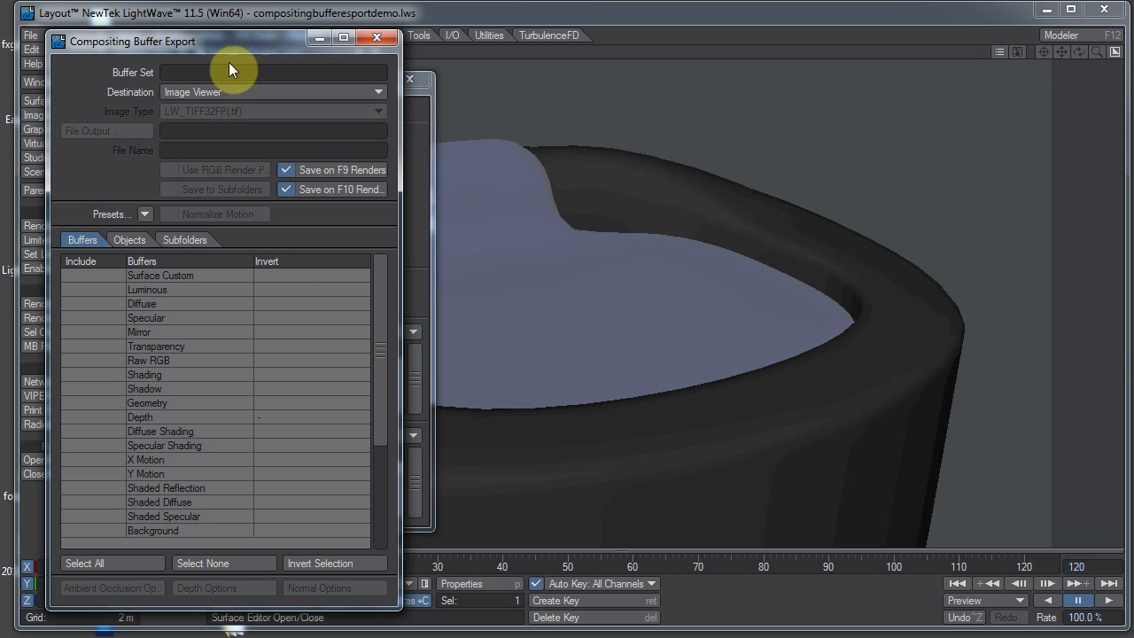
drag(216, 41, 726, 19)
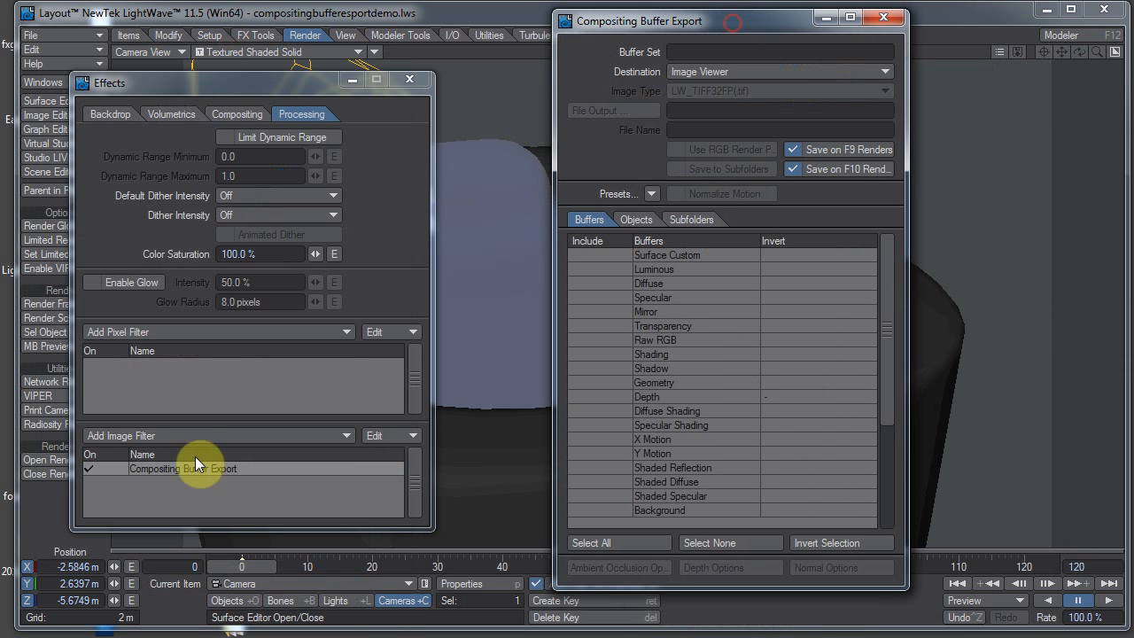
click(230, 437)
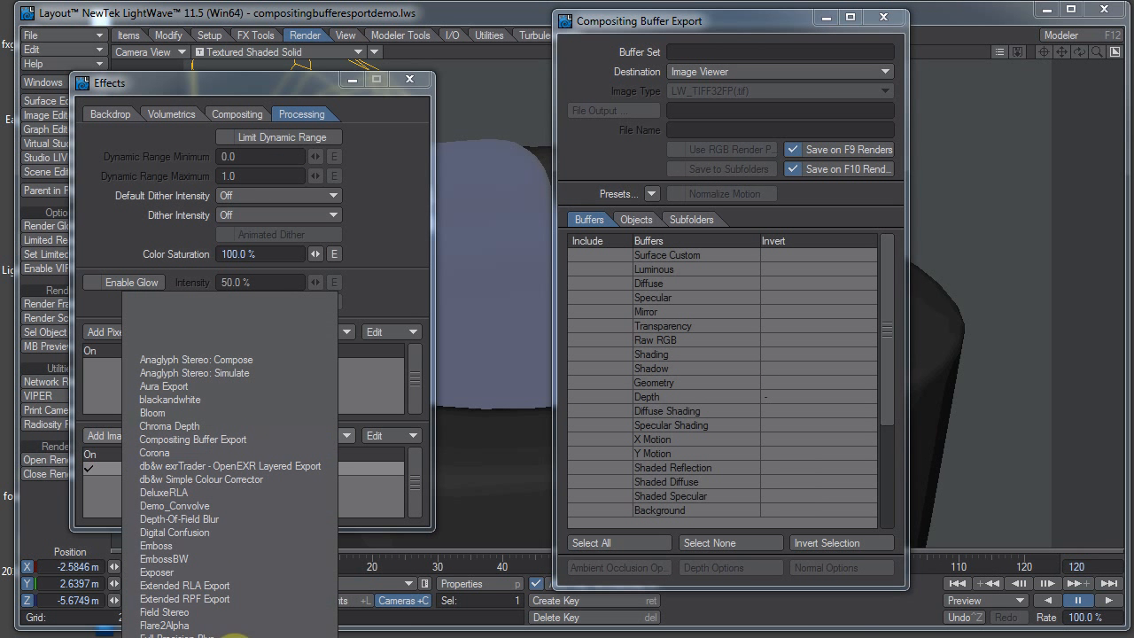
scroll(230, 478, down, 5)
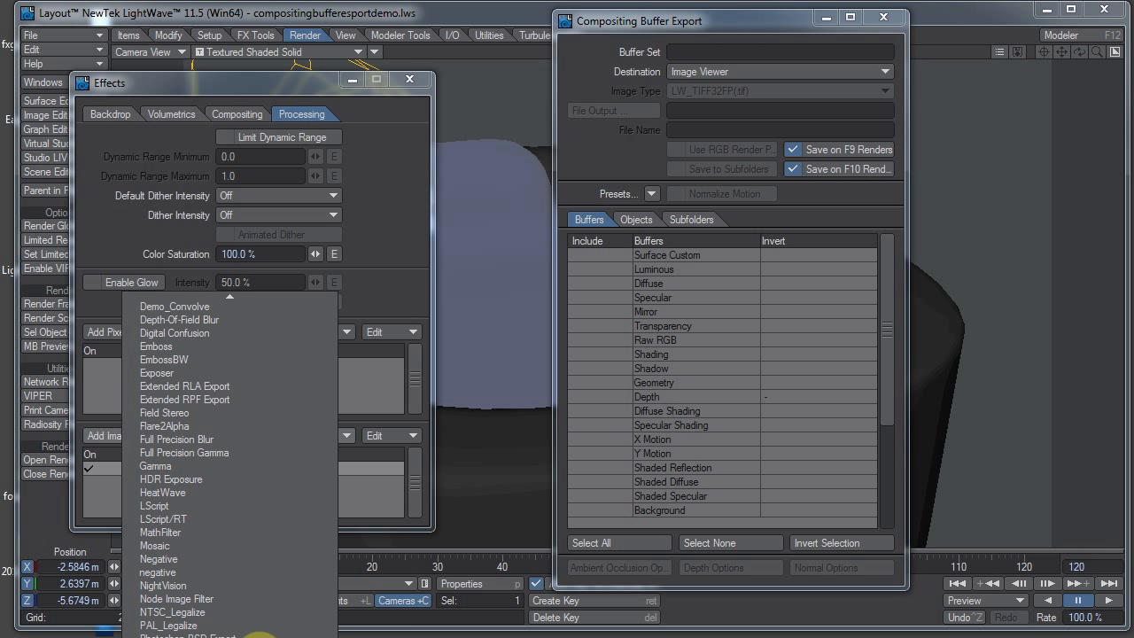
click(527, 433)
click(239, 437)
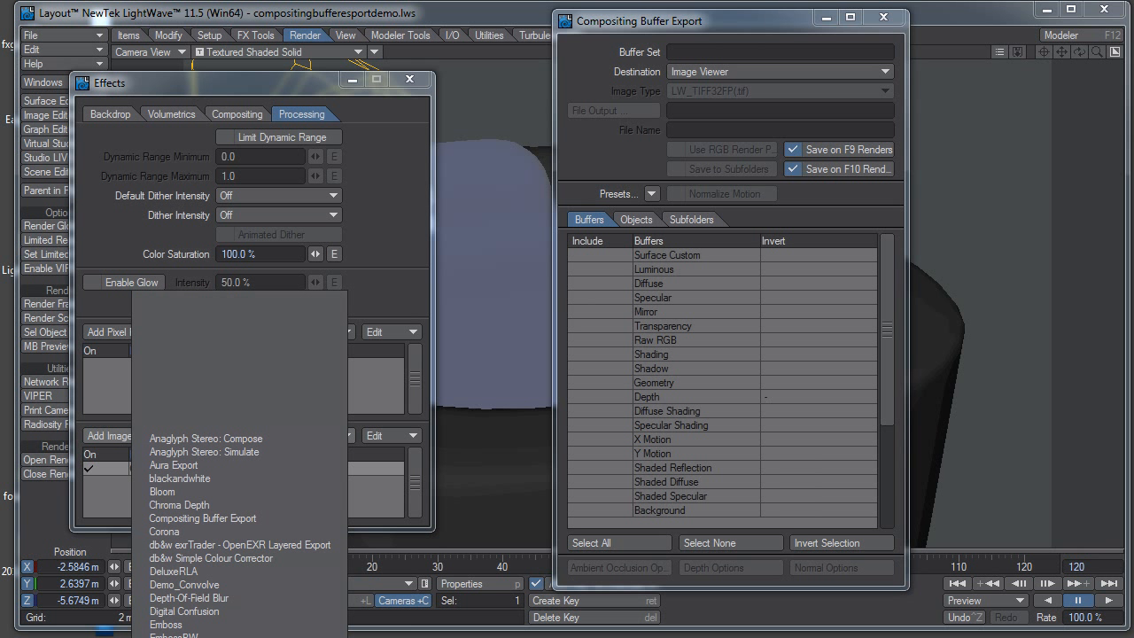
scroll(239, 437, down, 7)
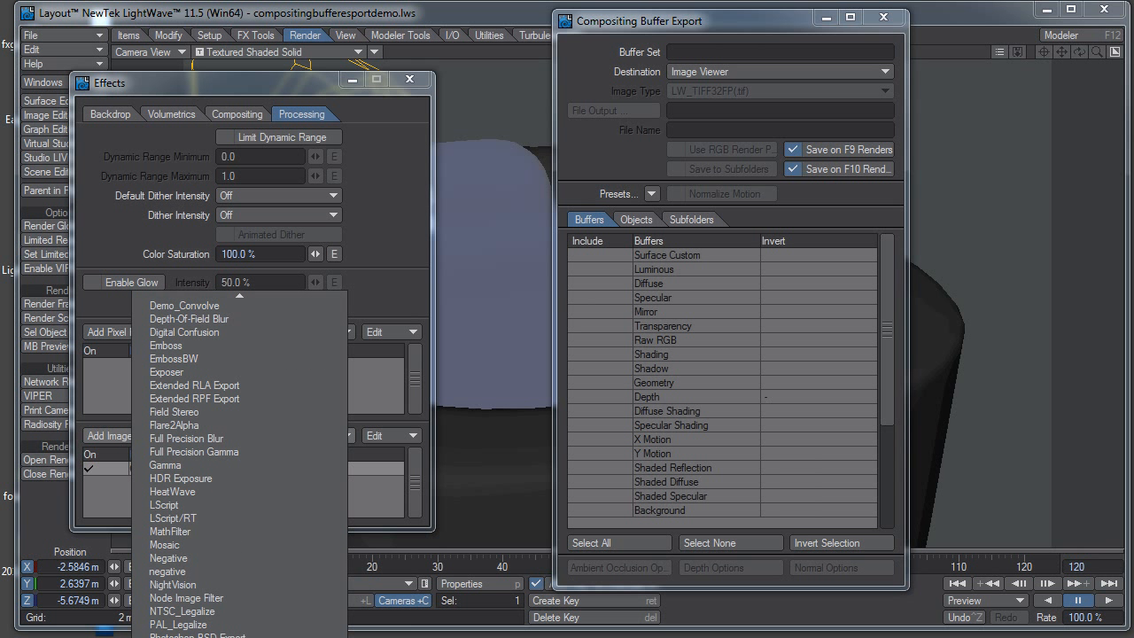
click(425, 497)
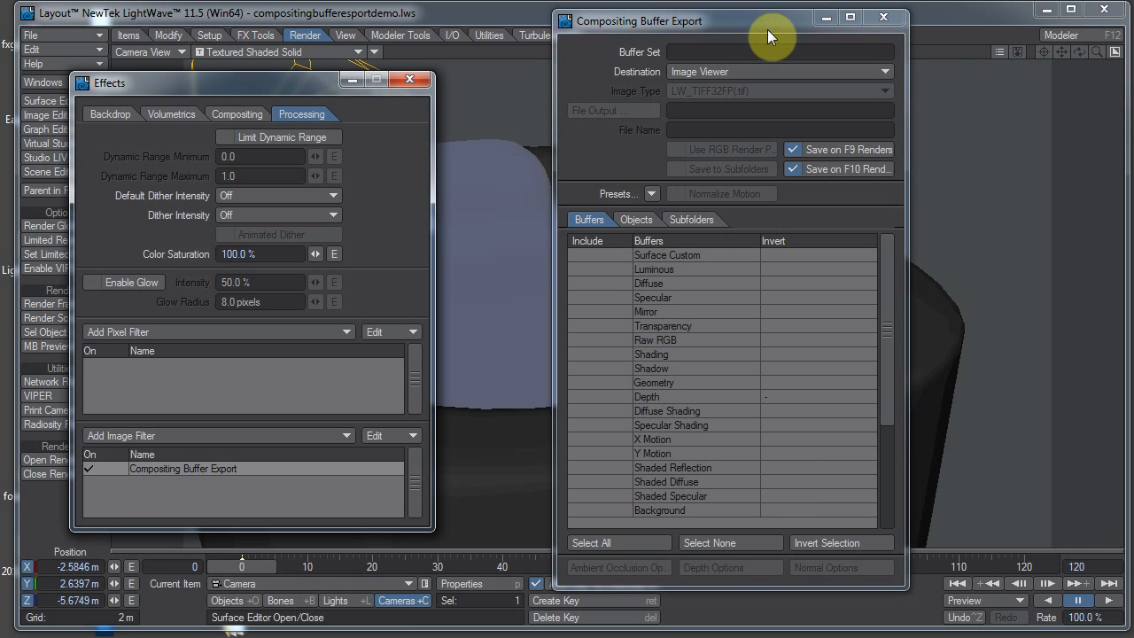
Render the current frame without any included buffers and check the layer list of the rendered image.
drag(716, 22, 844, 29)
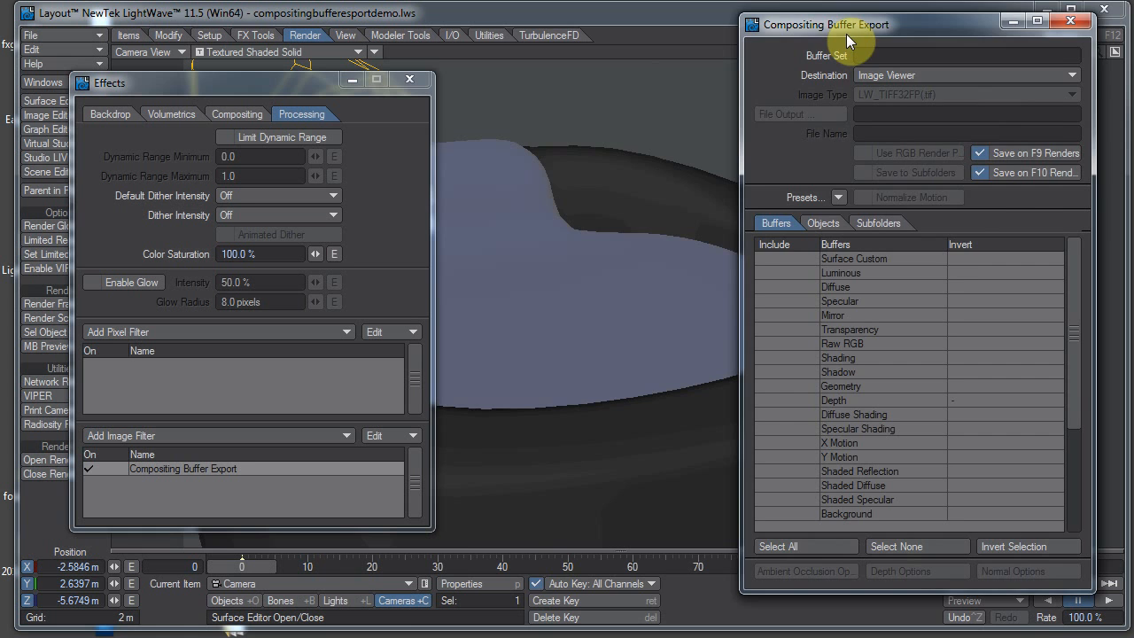
key(F9)
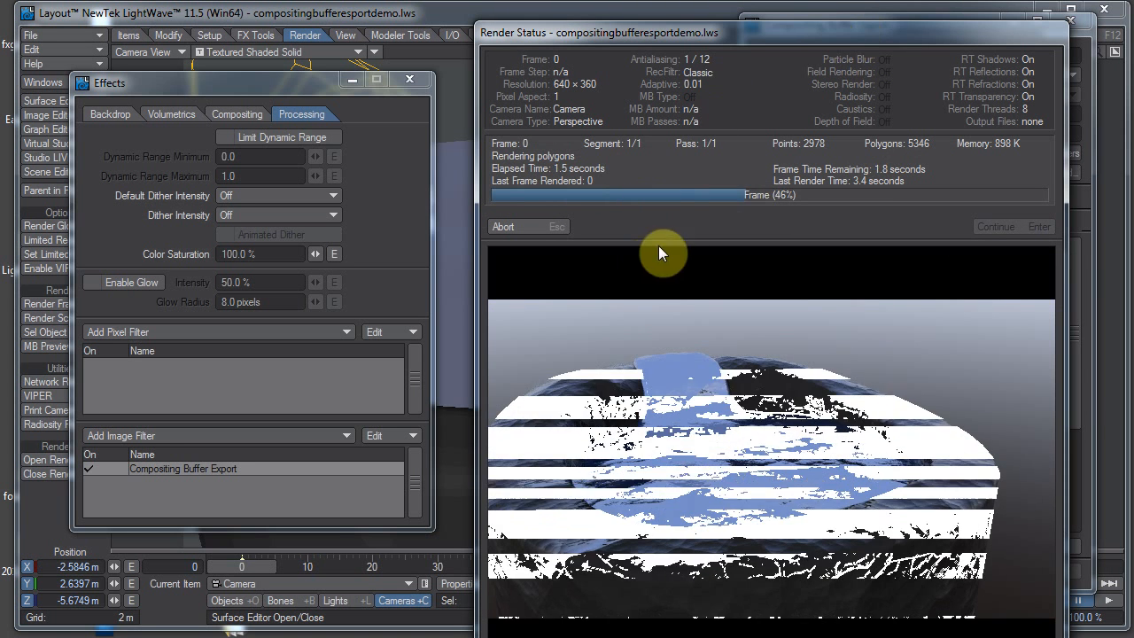
click(1001, 229)
drag(1011, 71, 470, 72)
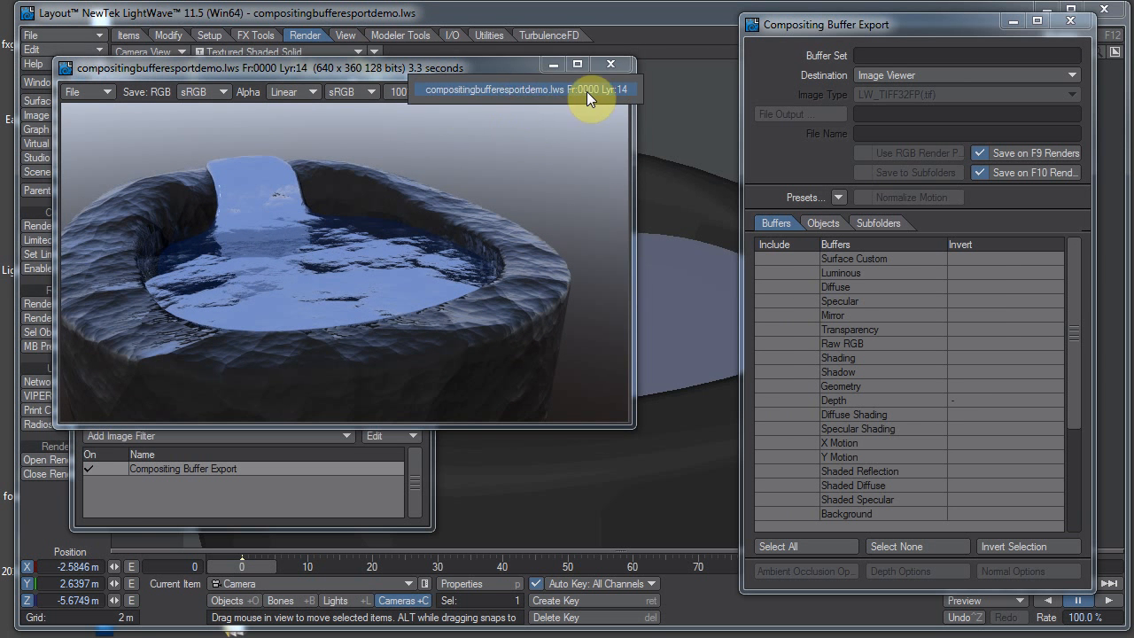
click(856, 292)
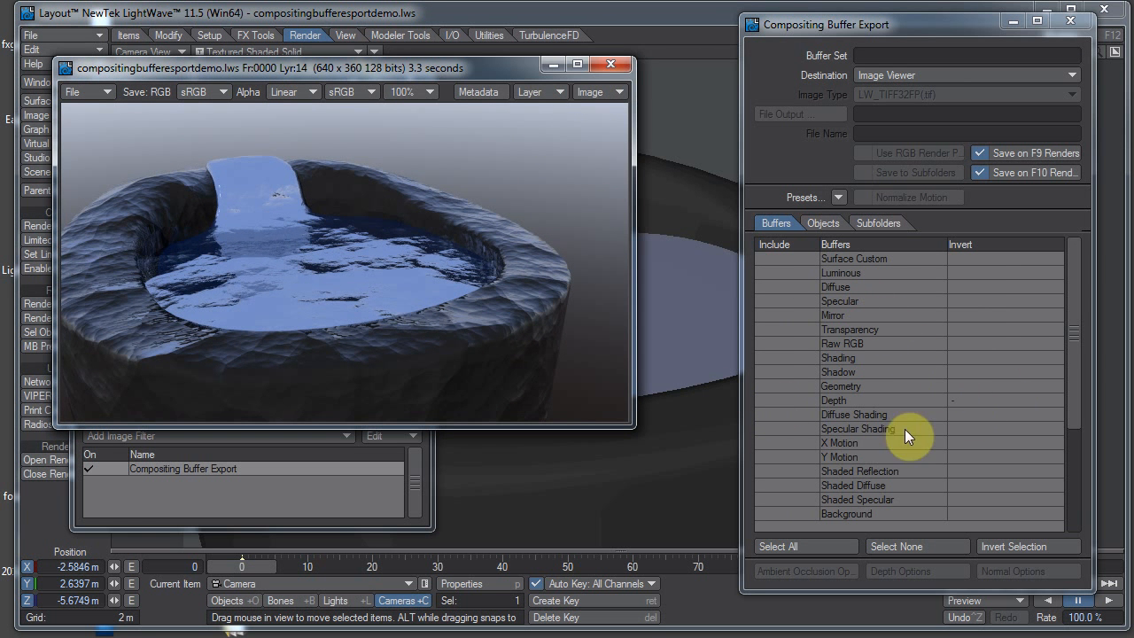
Include the Shaded Diffuse and Shaded Reflection buffers in the export and render the current frame.
click(797, 484)
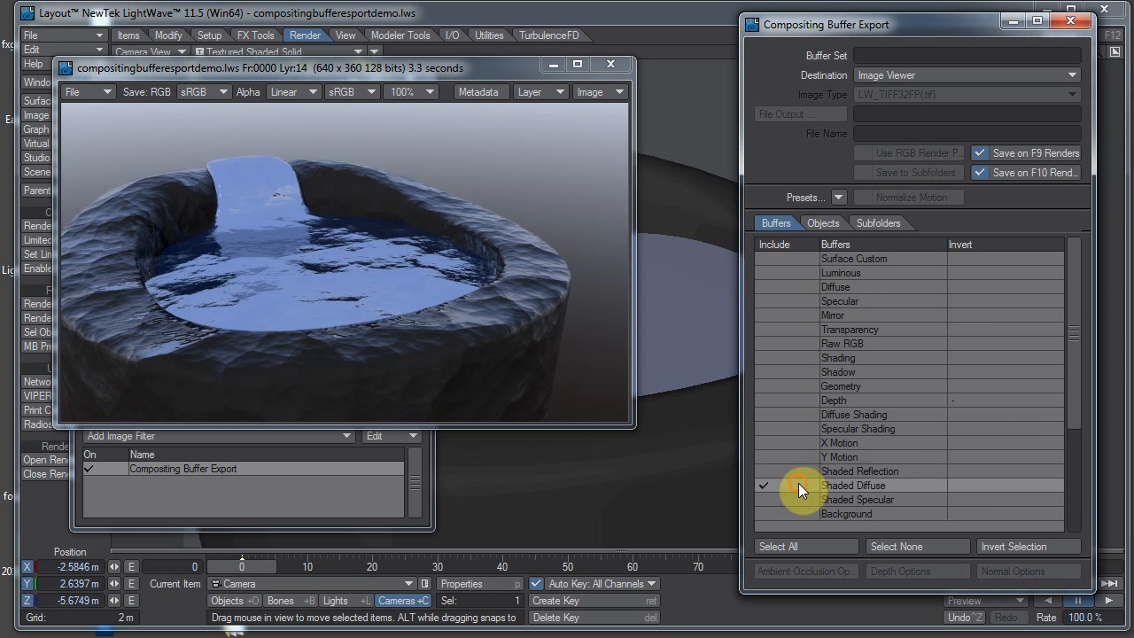
click(789, 472)
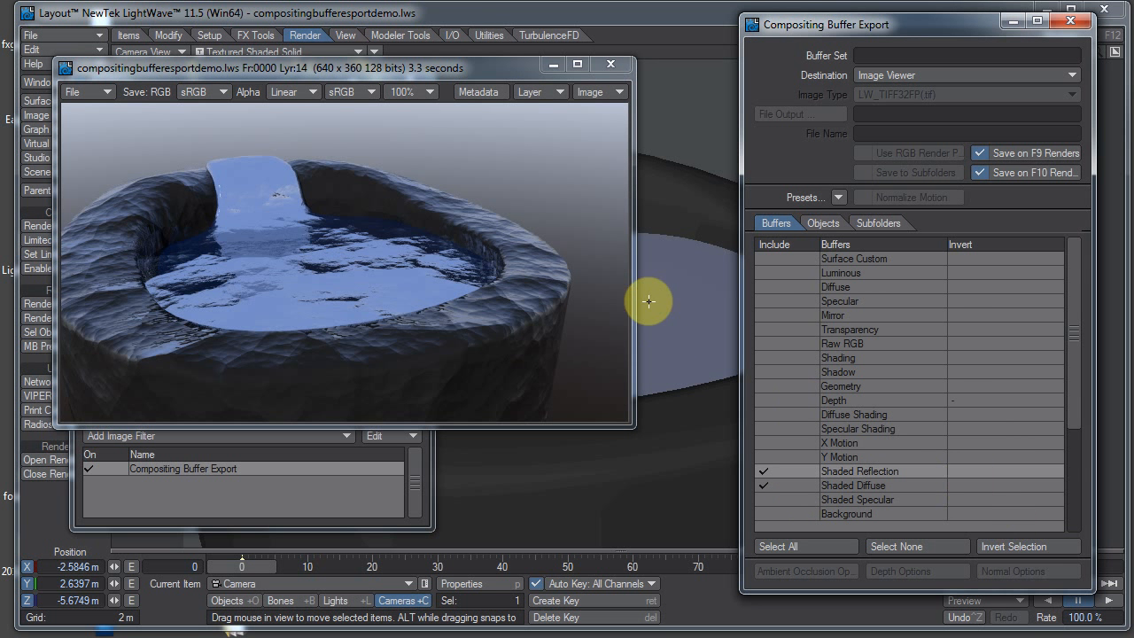
key(F9)
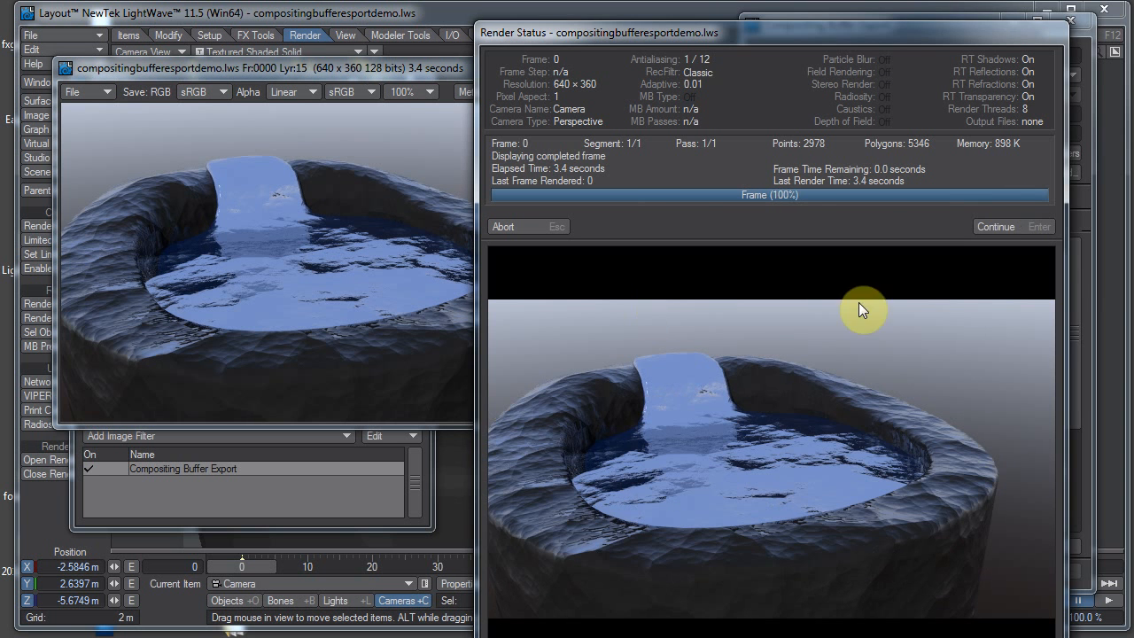
click(1001, 228)
View the Shaded Diffuse and Shaded Reflection layers of the render, and close the image viewer.
click(535, 70)
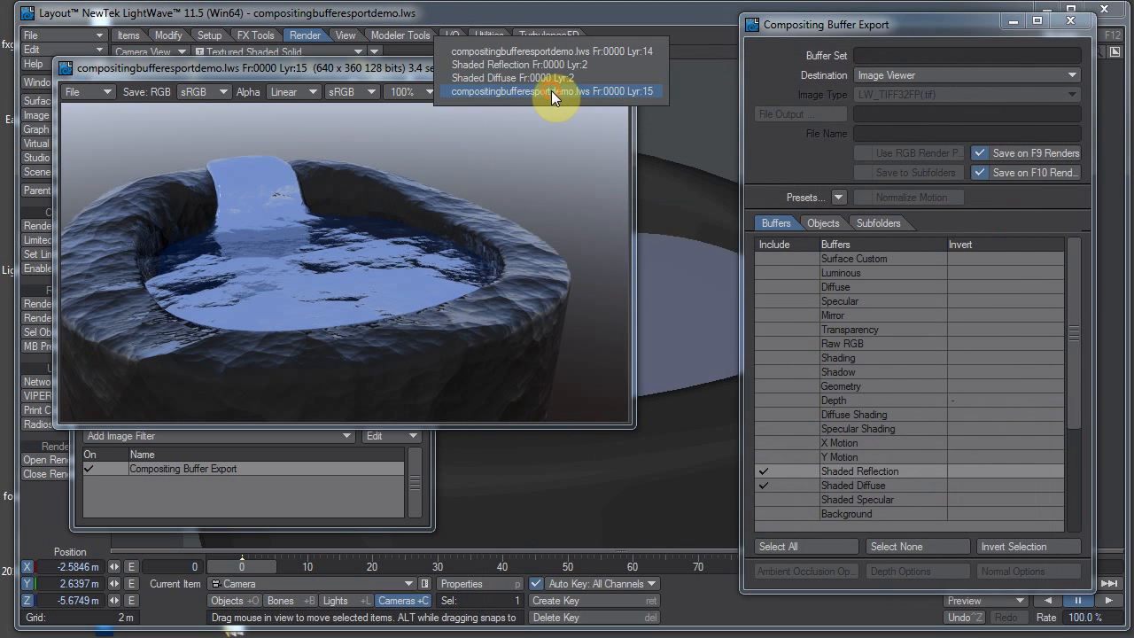
click(556, 79)
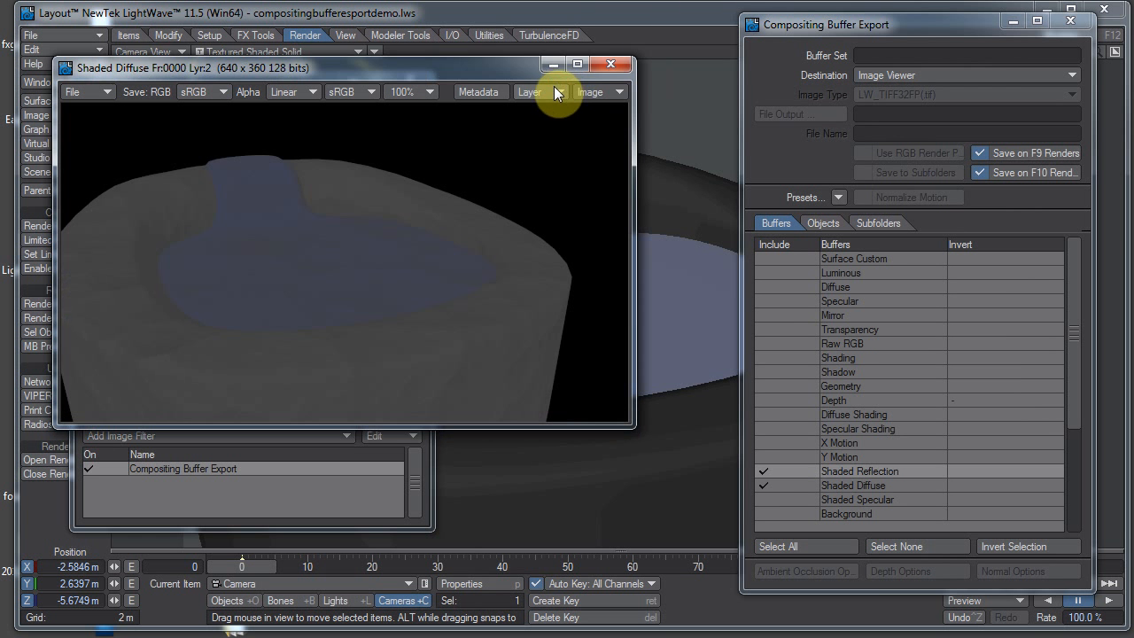
click(553, 87)
click(555, 74)
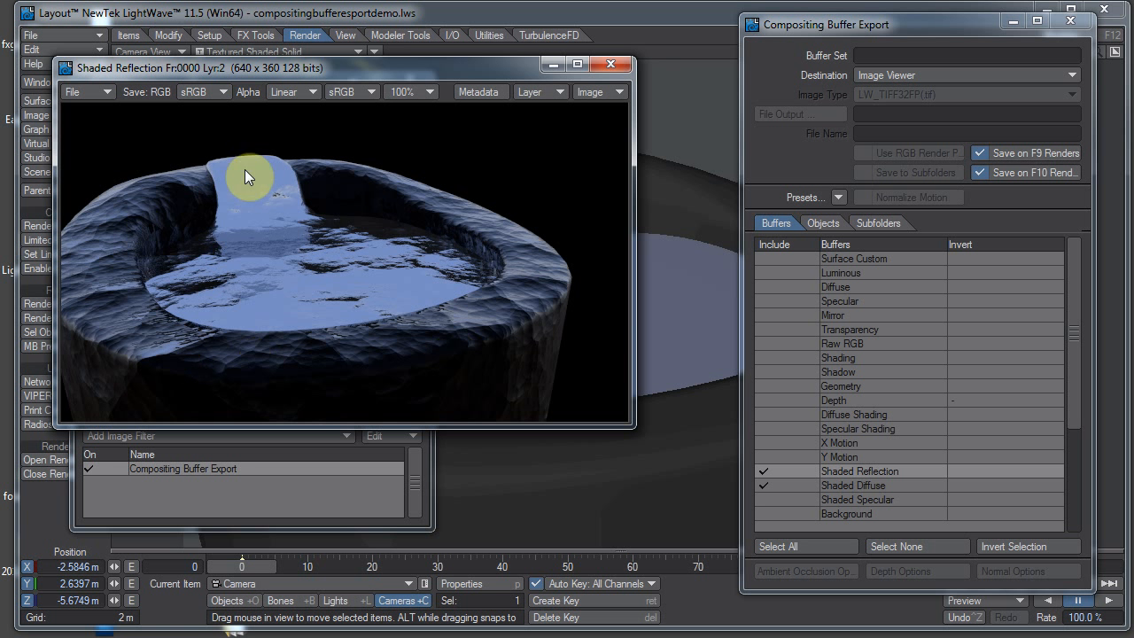
click(620, 65)
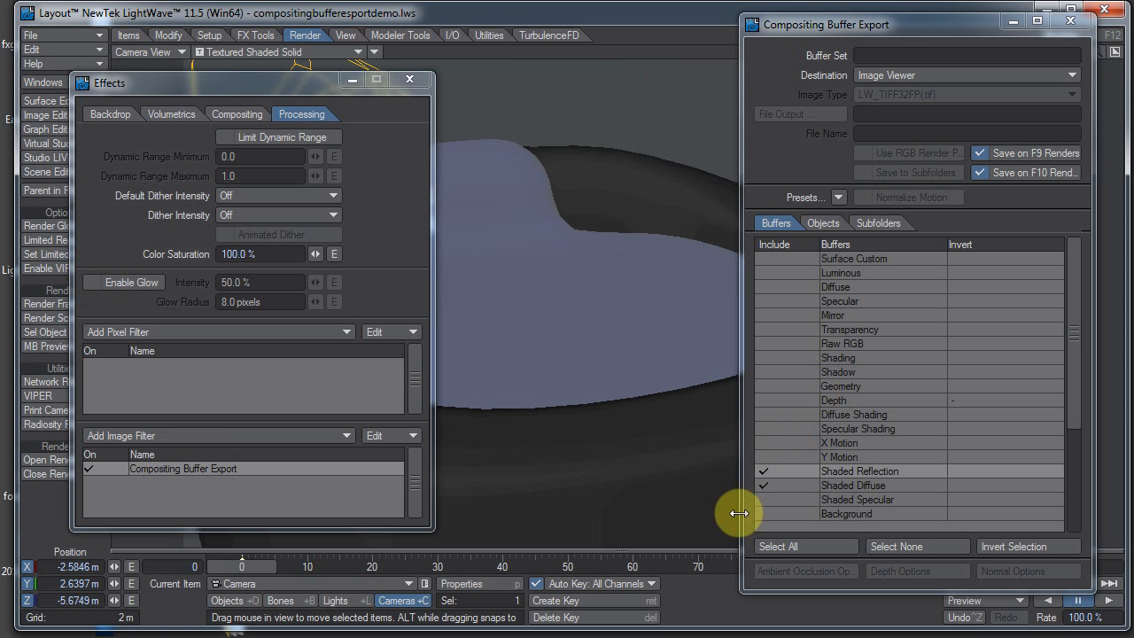
Deactivate the pool object for buffer export, leaving compositingBufferDemoWater active, and render the current frame.
click(824, 224)
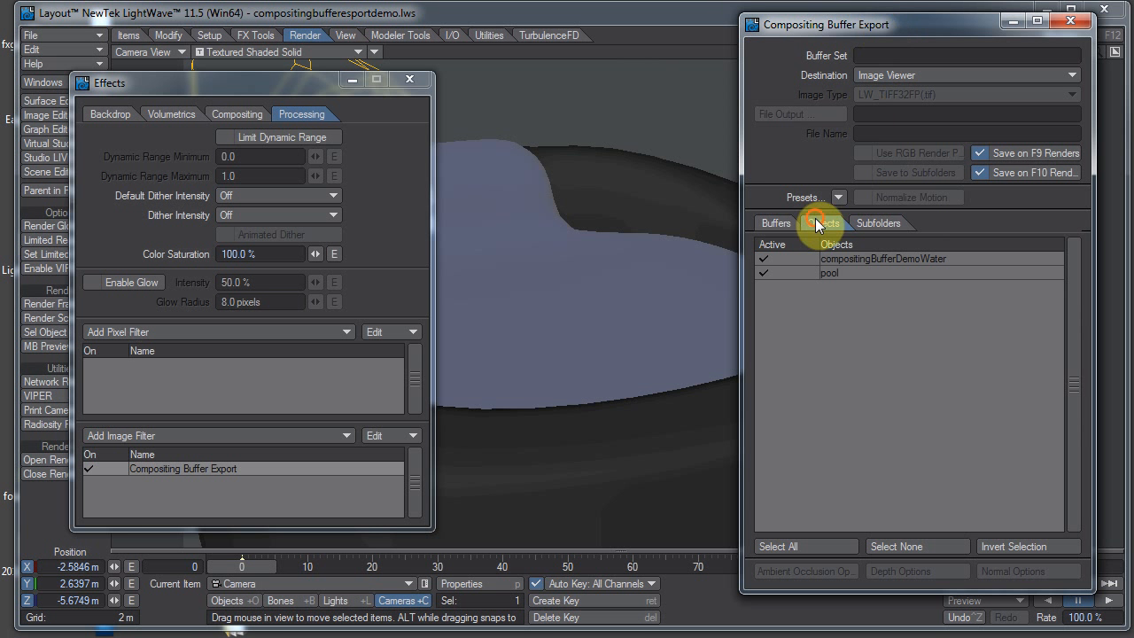
click(772, 275)
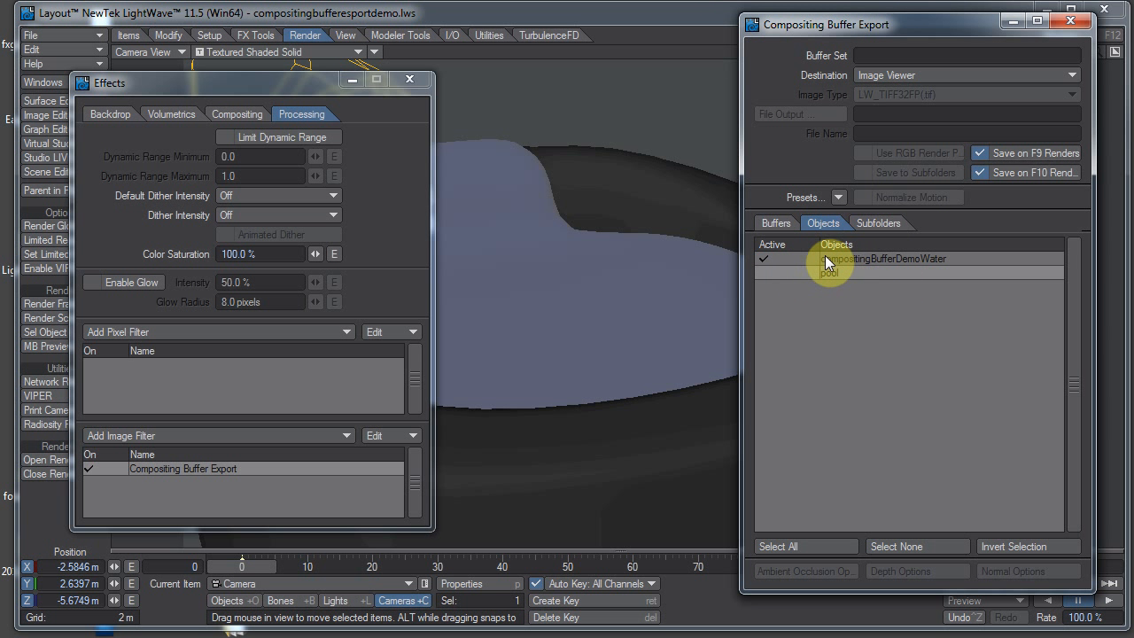
key(F9)
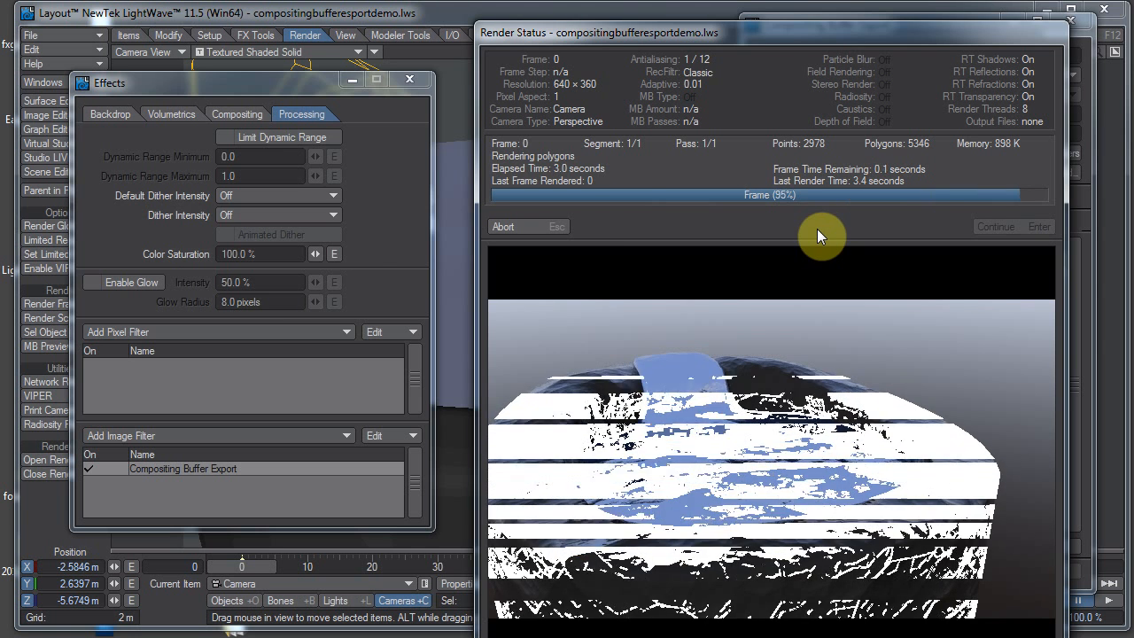
click(1028, 226)
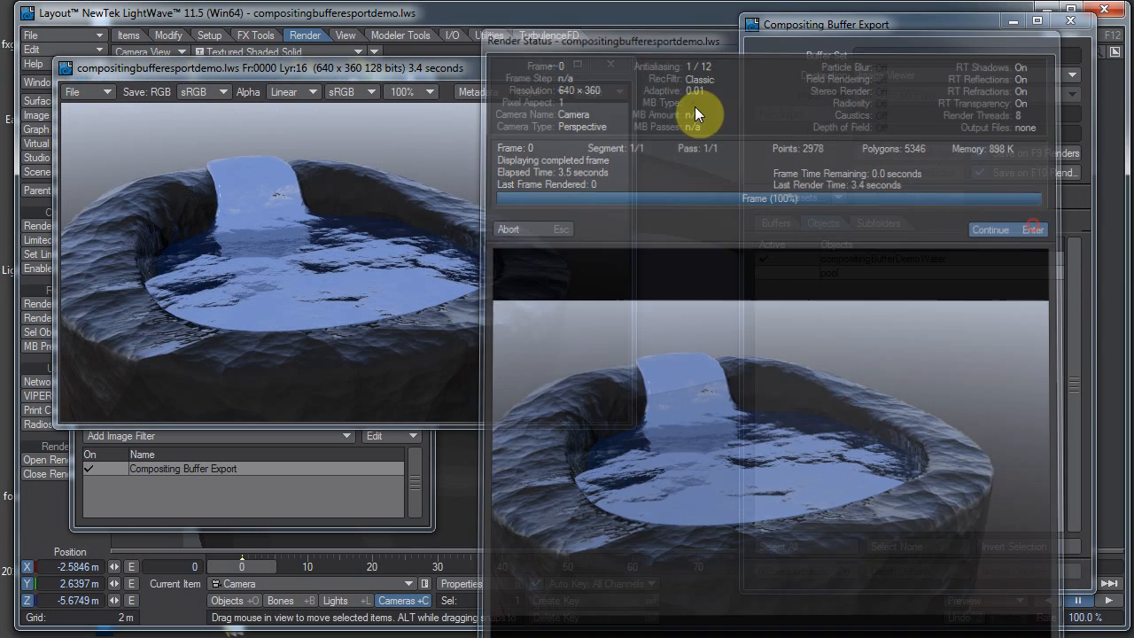
Inspect the water-only Shaded Diffuse and Shaded Reflection layers of the new render, and close the image viewer.
click(522, 88)
click(525, 76)
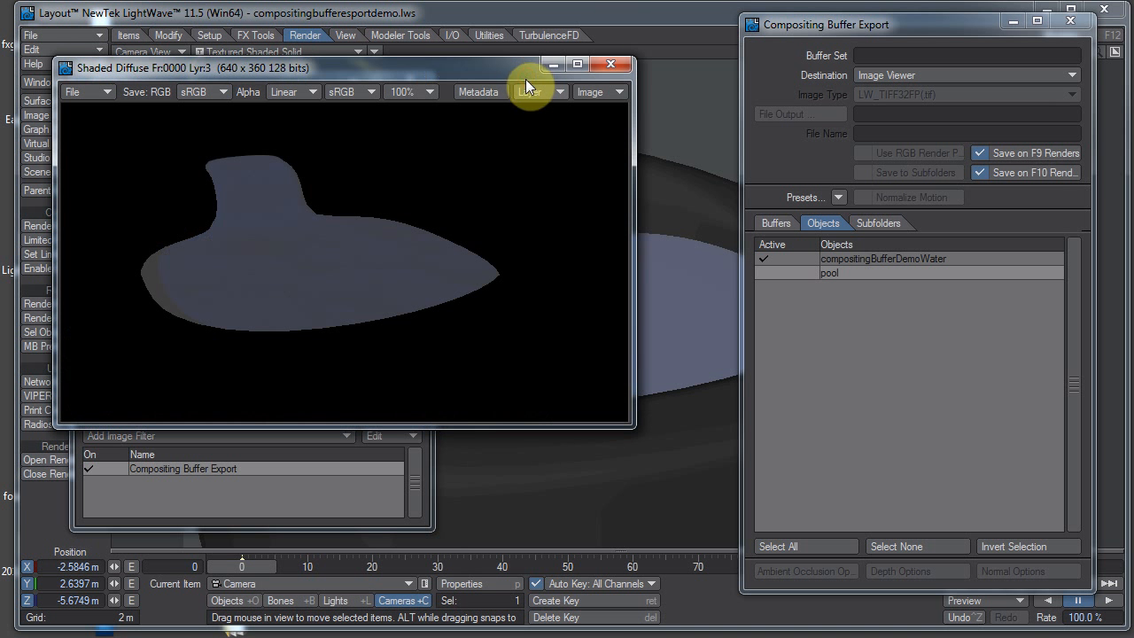
click(527, 86)
click(530, 75)
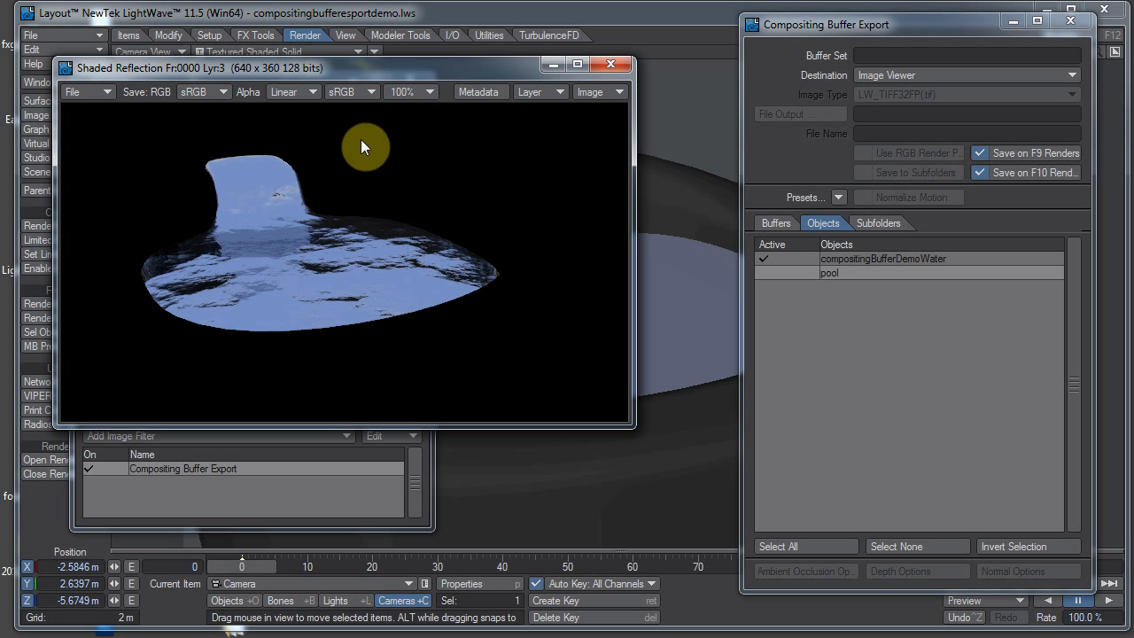
click(620, 67)
Reactivate the pool object for buffer export and set the export destination to Image Files.
click(792, 272)
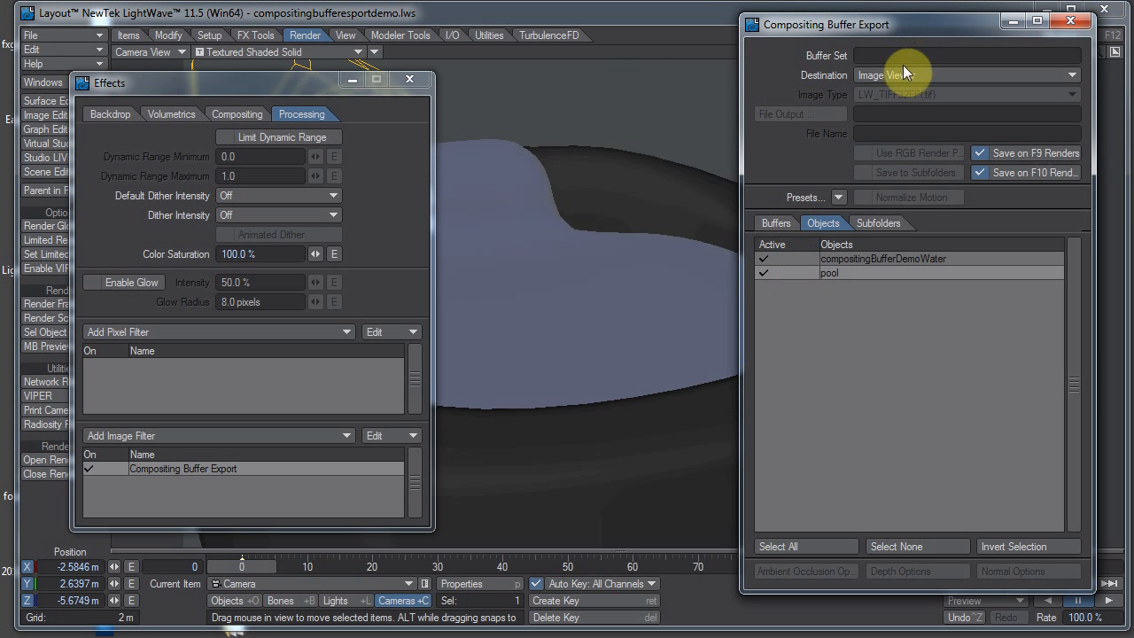
click(891, 74)
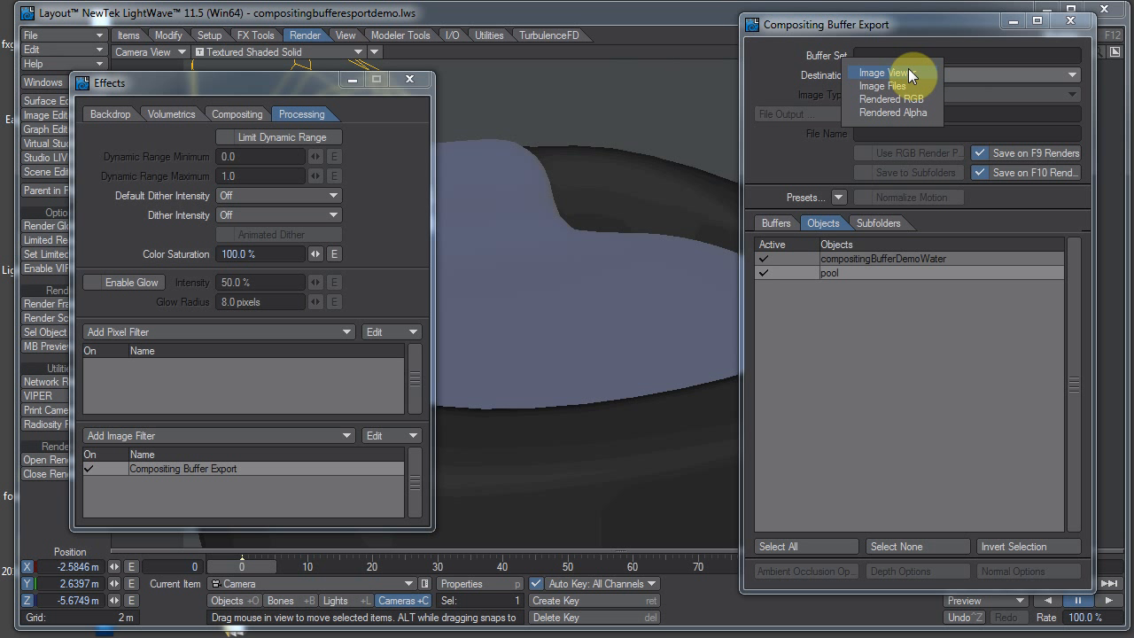
click(911, 87)
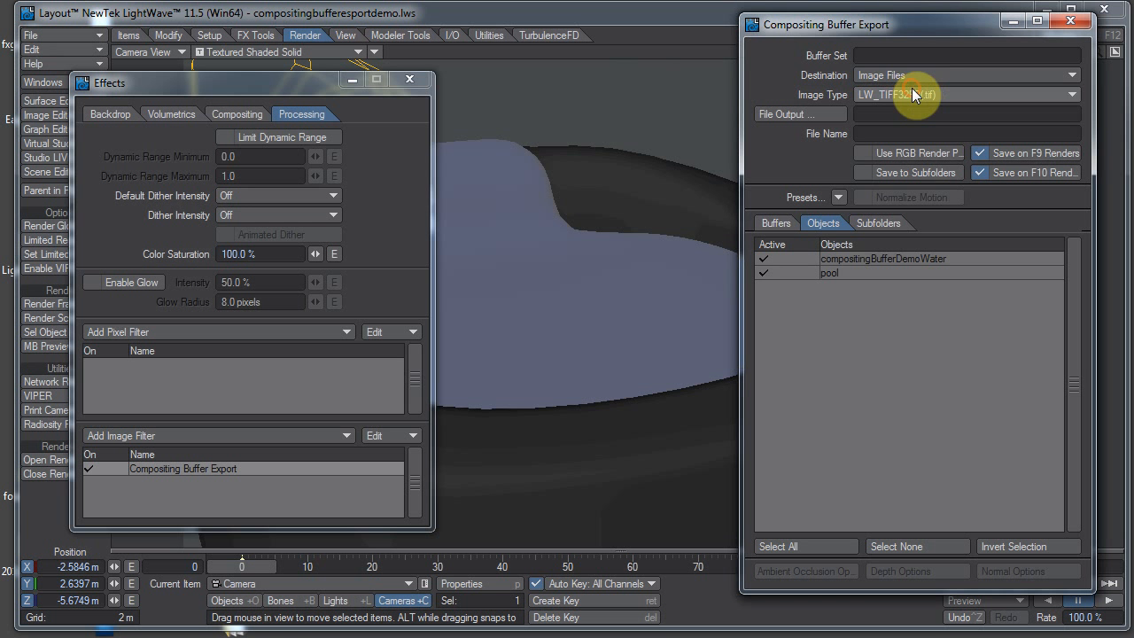
Review the available export image types without changing the format, and show the buffers' custom subfolder names.
click(921, 95)
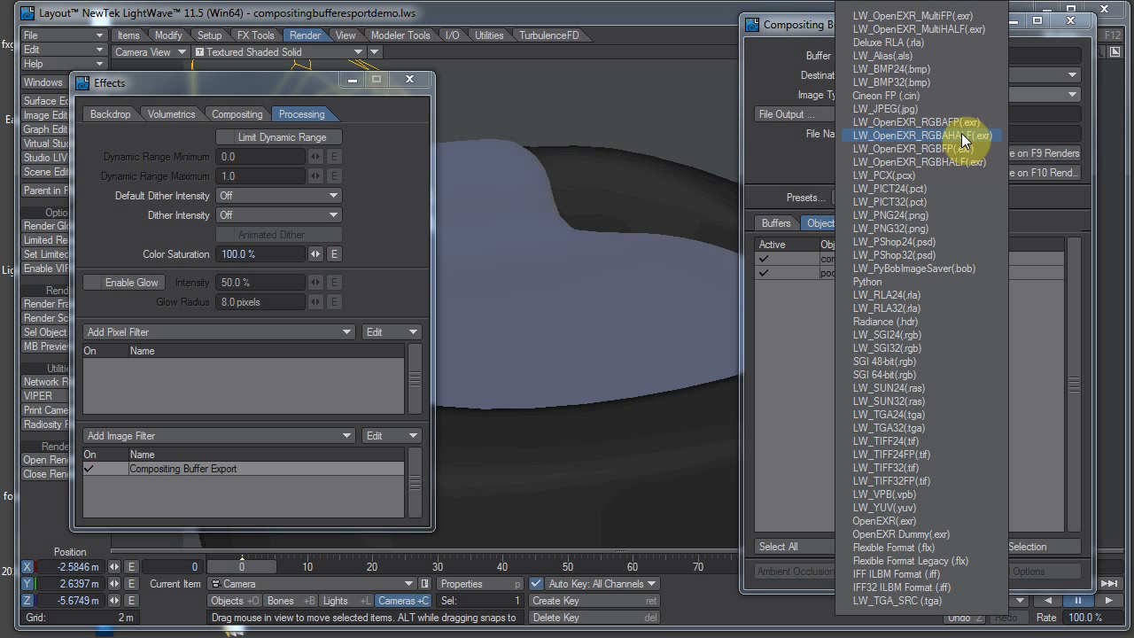
click(624, 296)
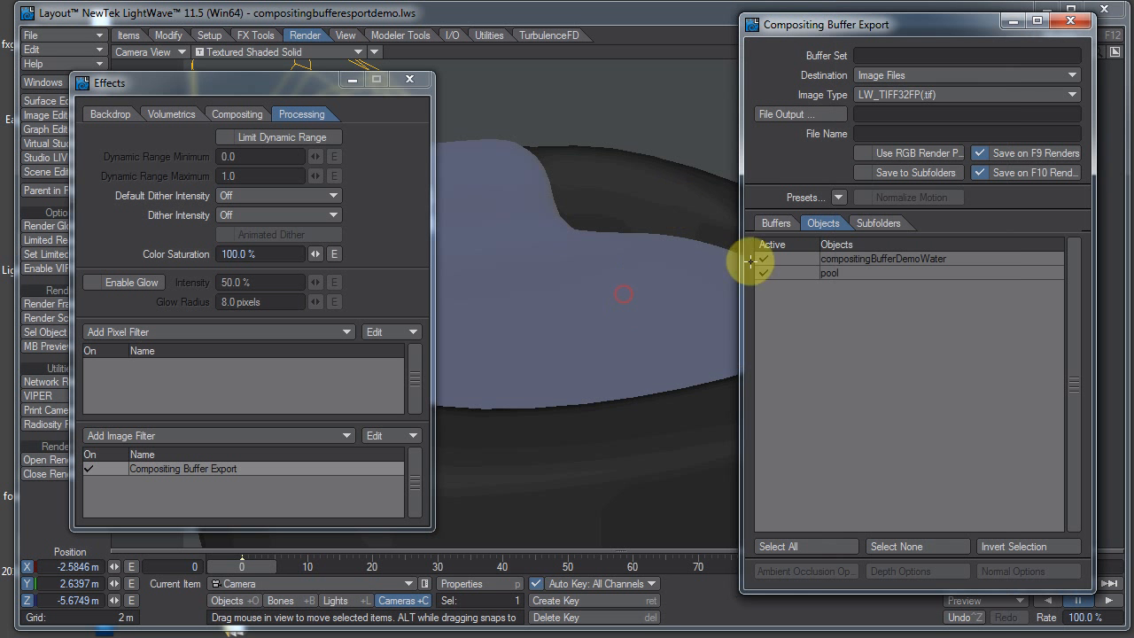
click(861, 223)
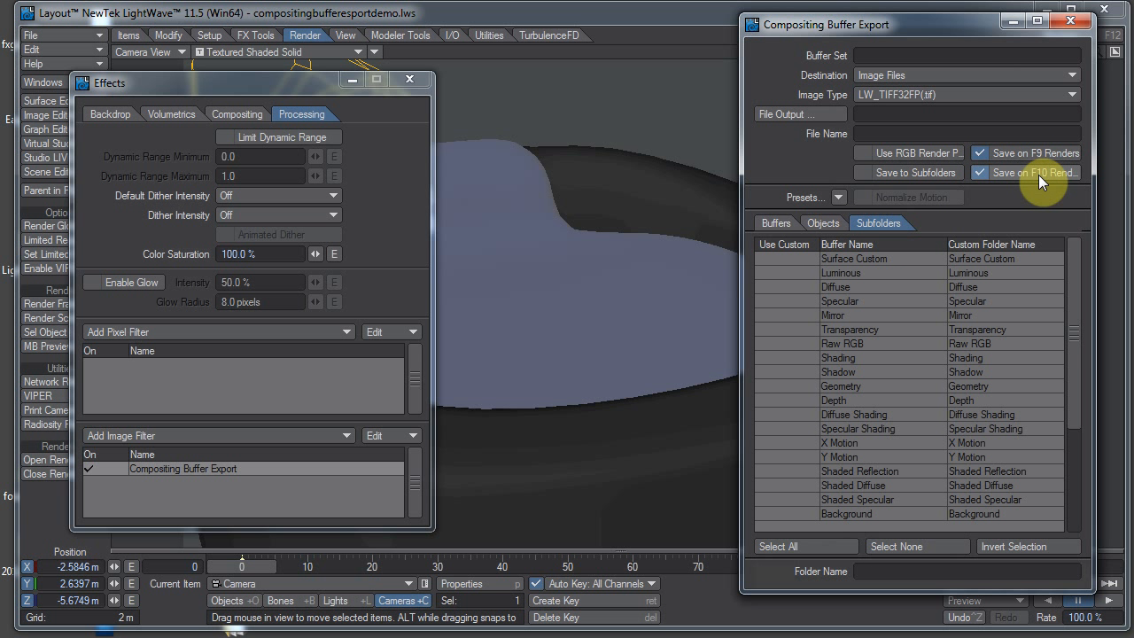
Start choosing the buffer export's output file and browse to the New folder inside D:\MiscProjects.
click(825, 117)
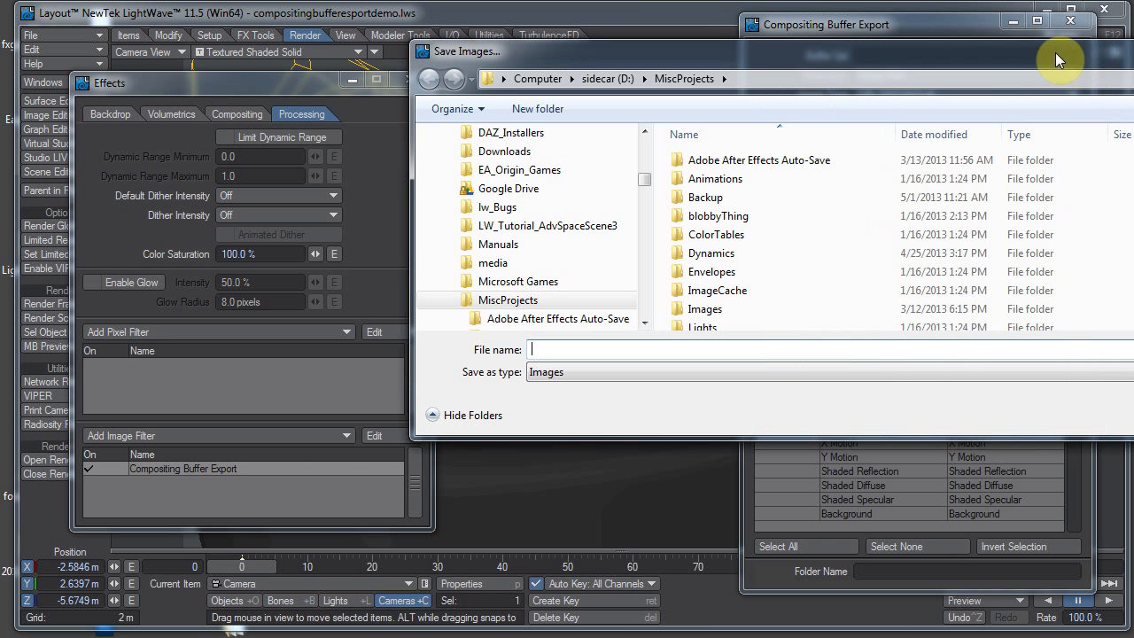
drag(835, 56, 531, 20)
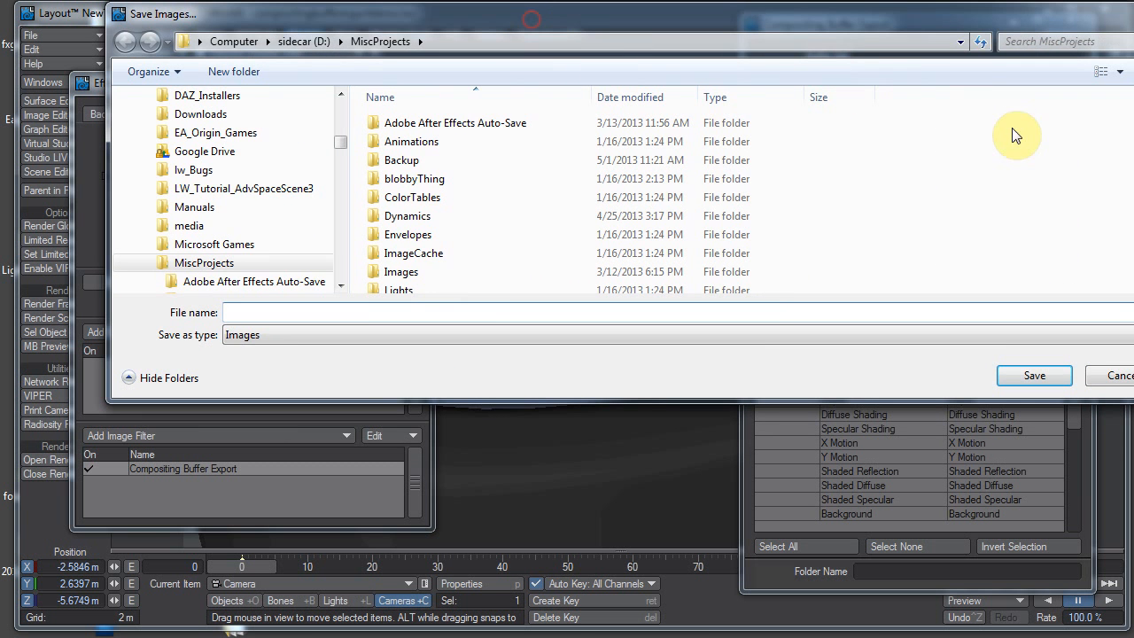
click(455, 289)
scroll(457, 271, down, 2)
scroll(461, 272, down, 2)
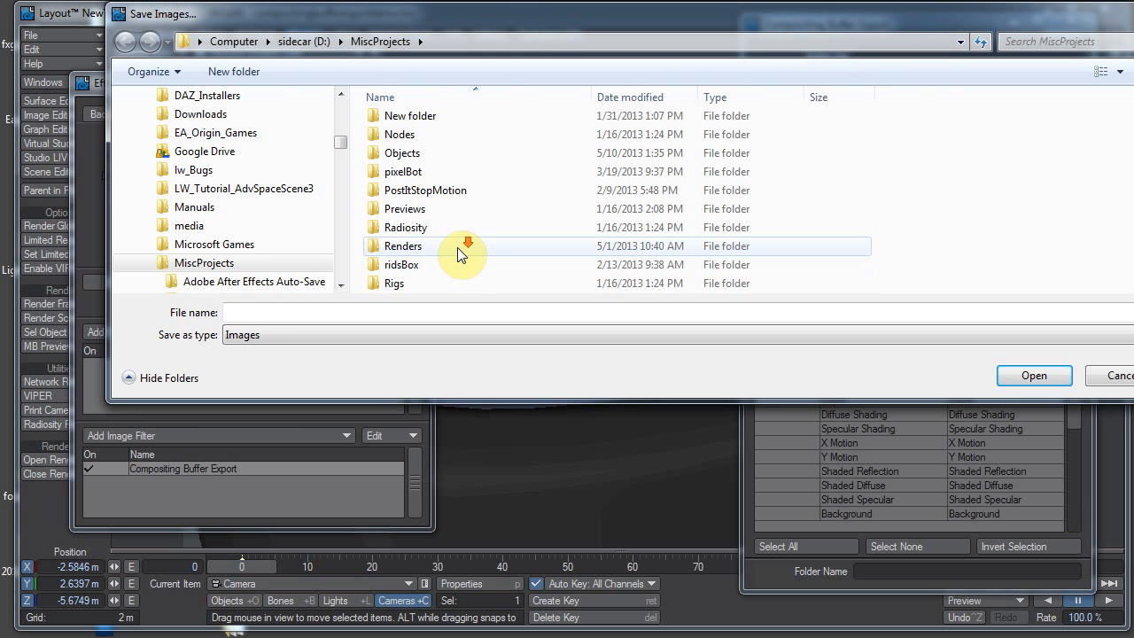
scroll(458, 254, down, 2)
scroll(458, 250, down, 1)
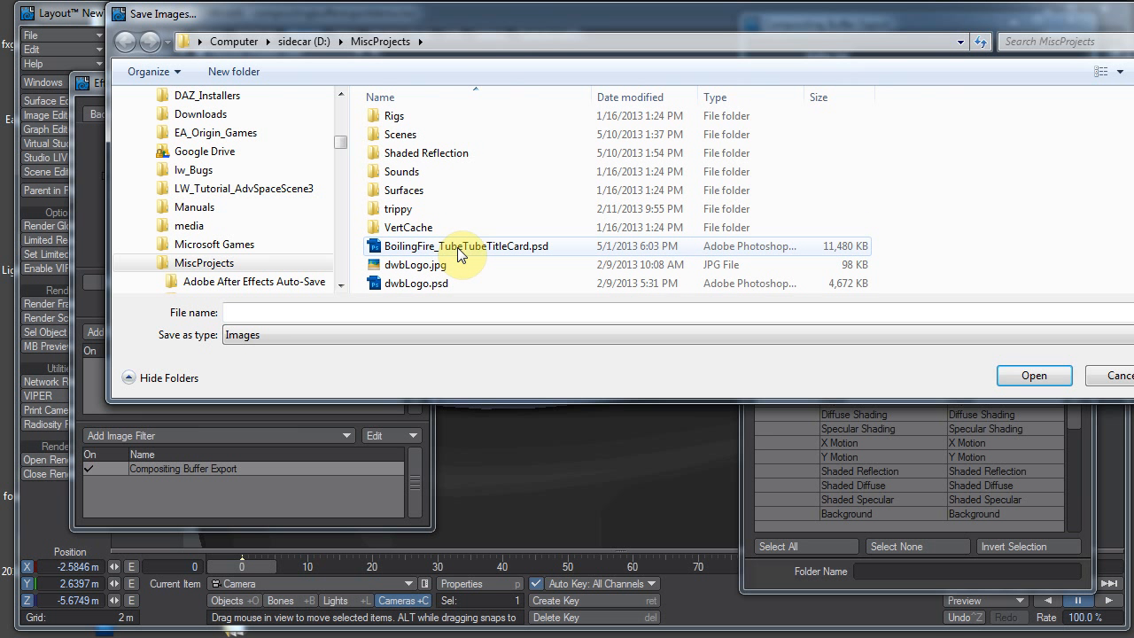
scroll(458, 251, up, 2)
scroll(457, 247, up, 3)
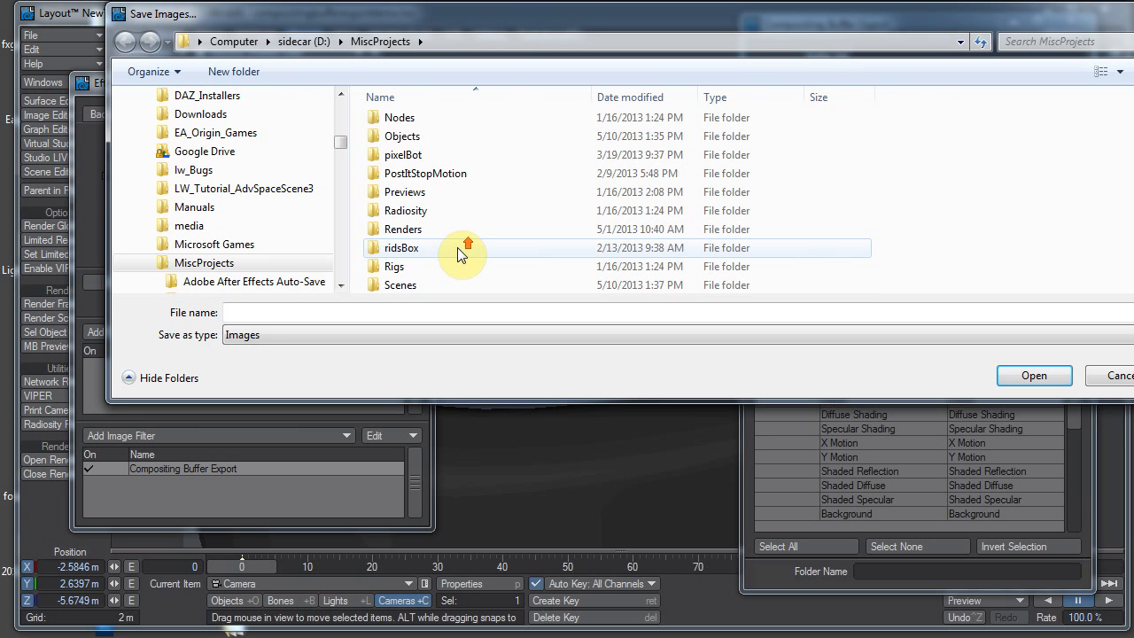
double_click(410, 212)
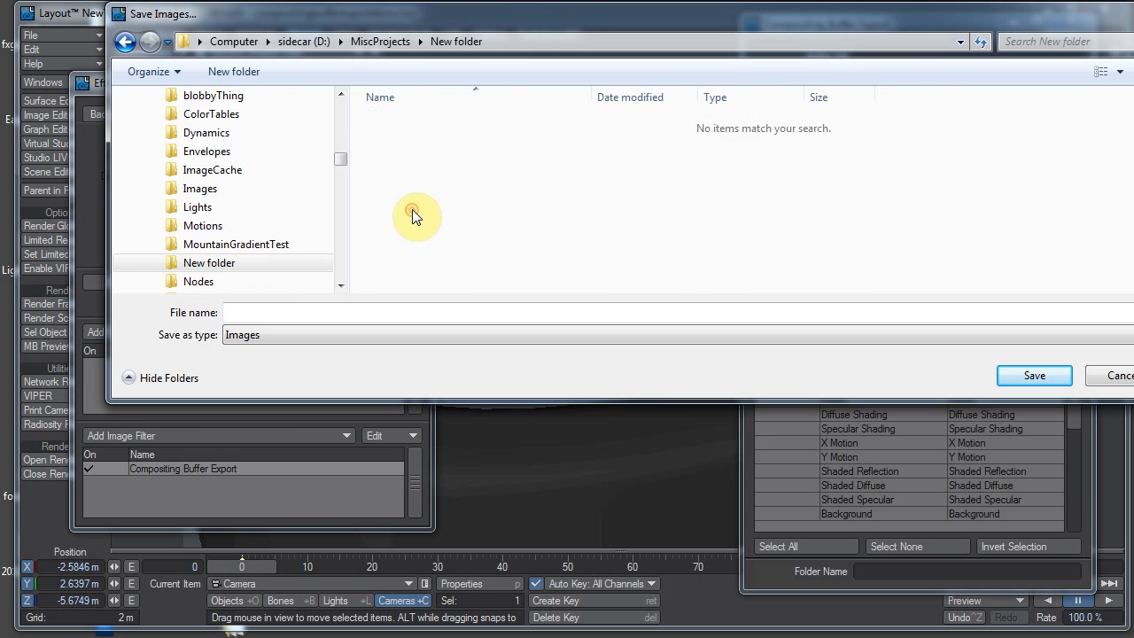
Name the buffer export output file testRender and save the file choice.
click(969, 311)
text(t)
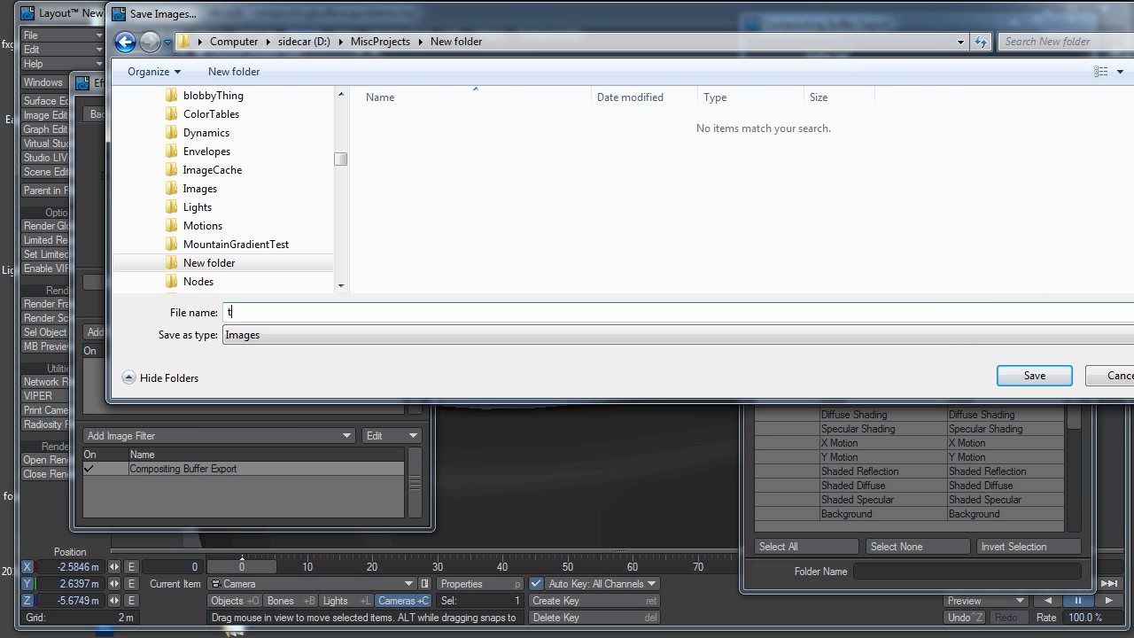
text(estRender)
key(Return)
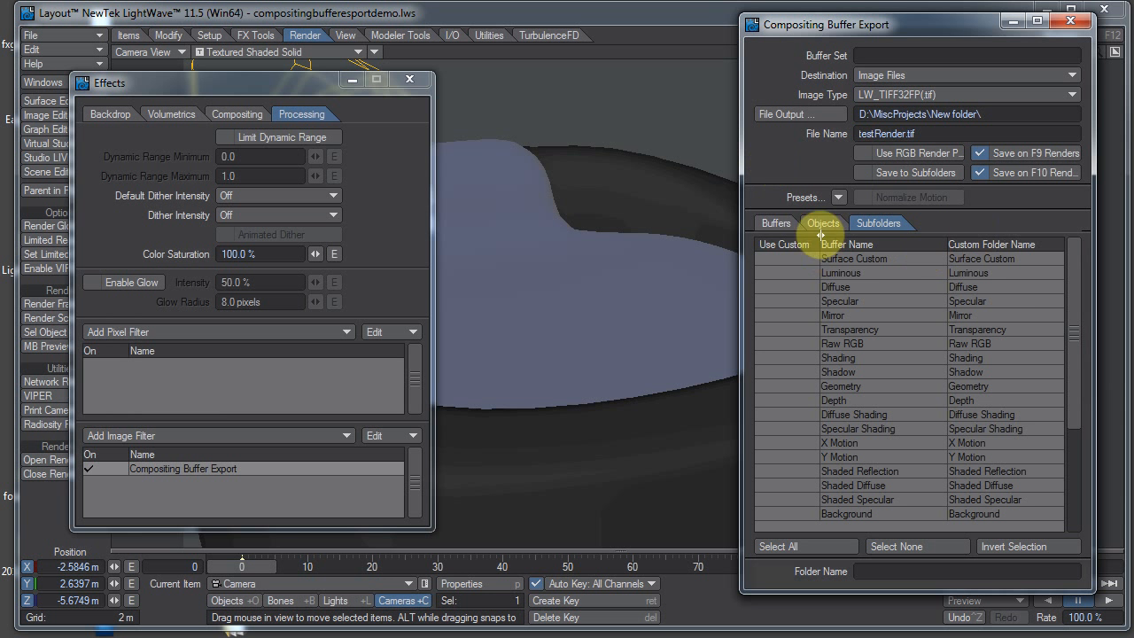
Set the buffer export image type to LW_JPEG(.jpg) and render the current frame.
click(770, 222)
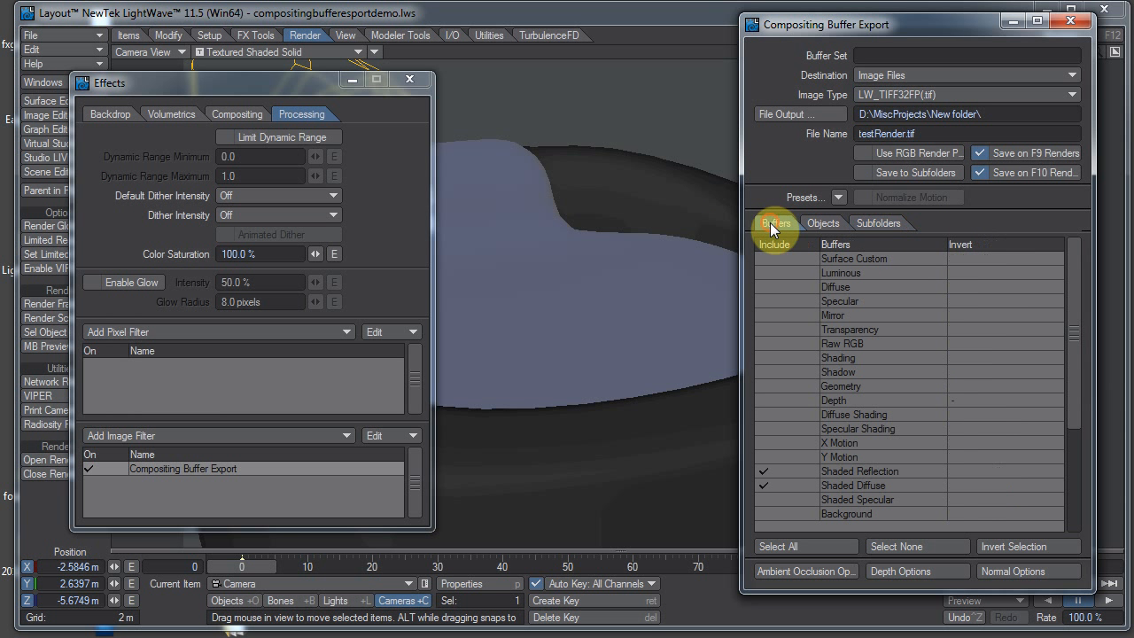
click(954, 95)
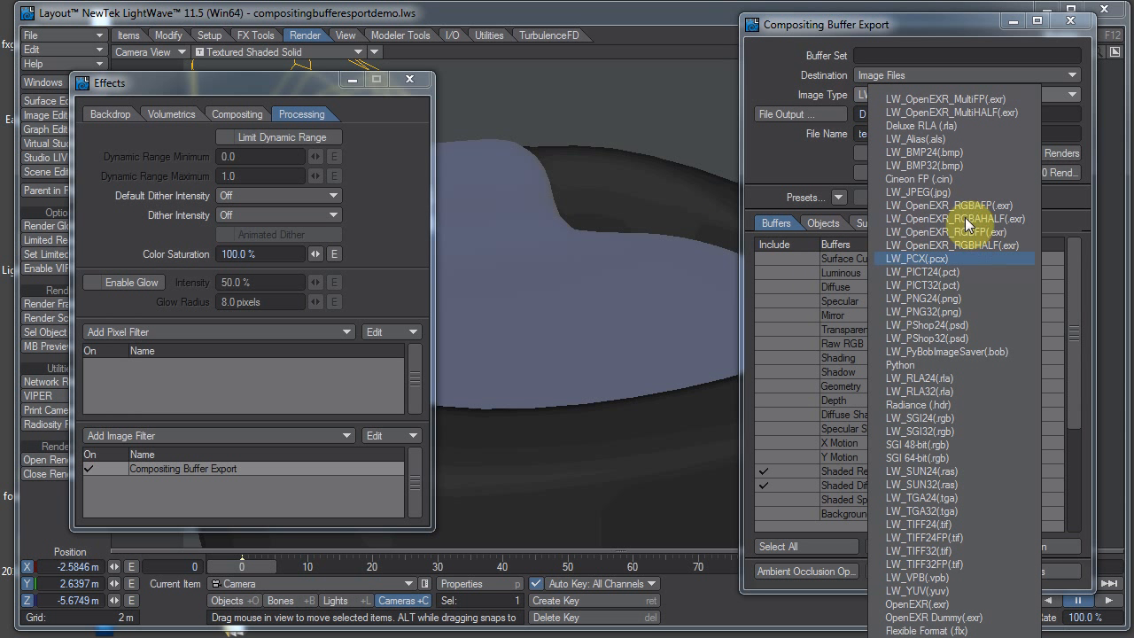
click(968, 191)
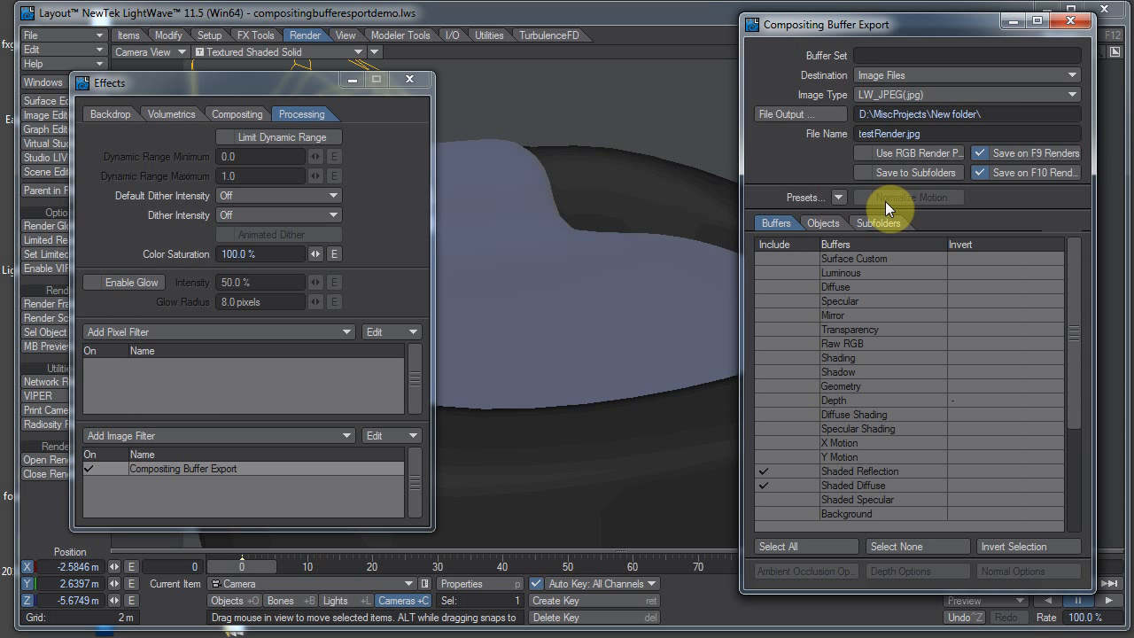
key(F9)
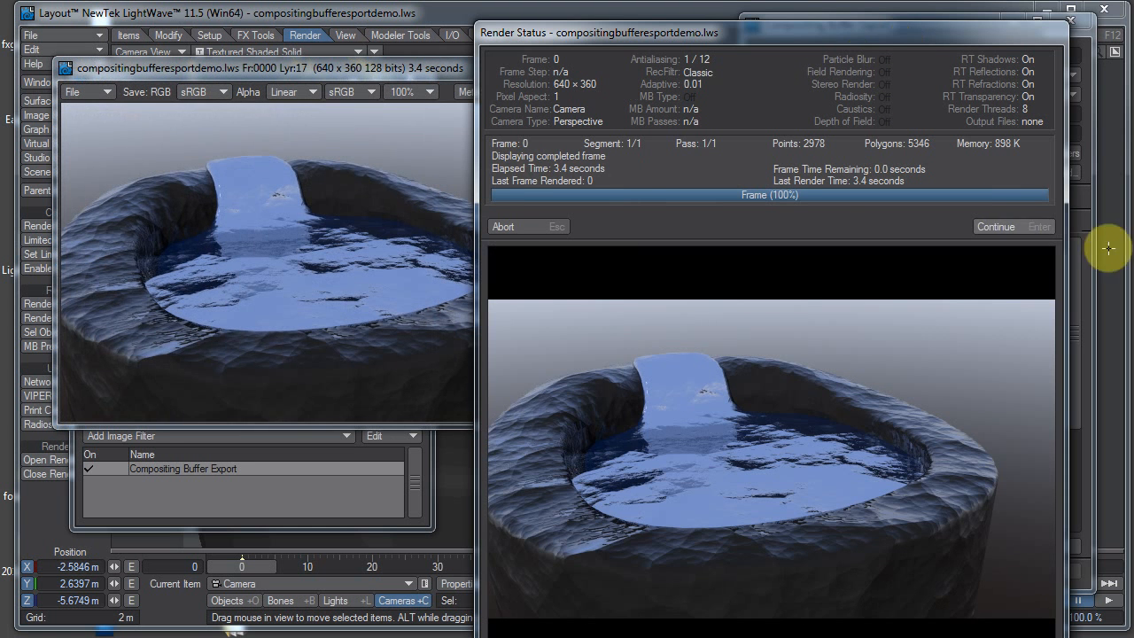
click(1008, 225)
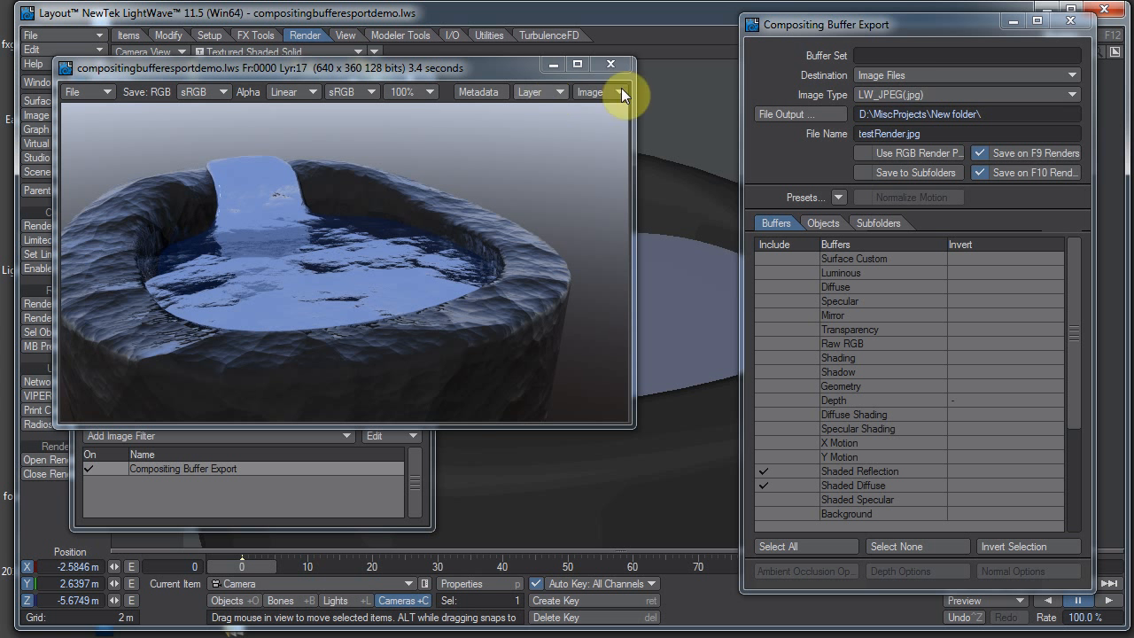
Check which layers and images the image viewer offers for the new render.
click(882, 75)
click(539, 133)
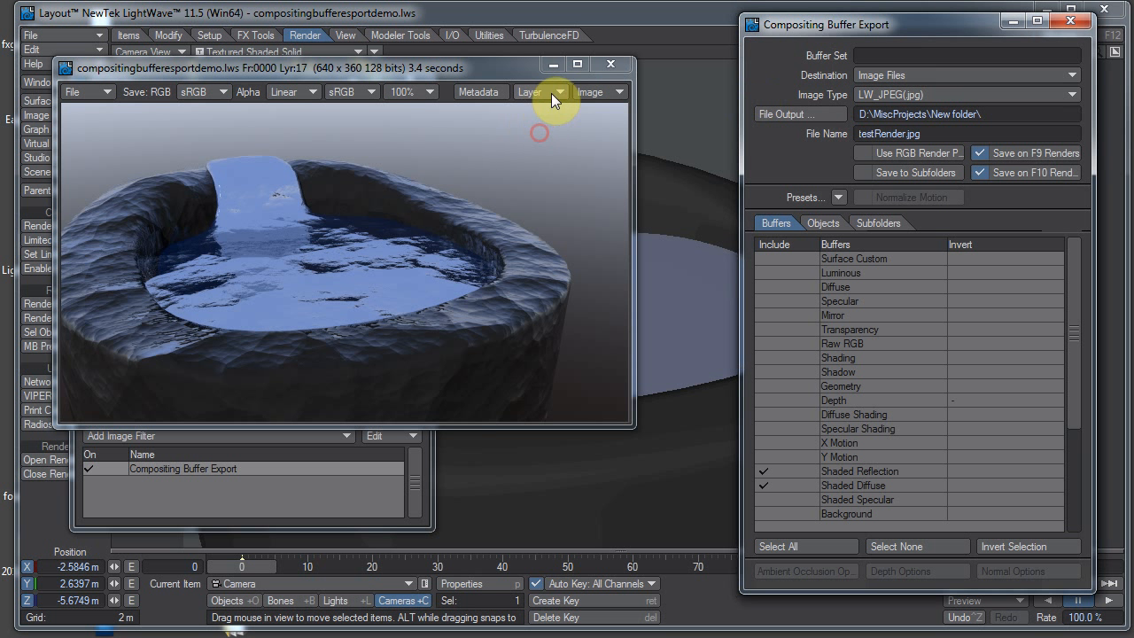
click(547, 92)
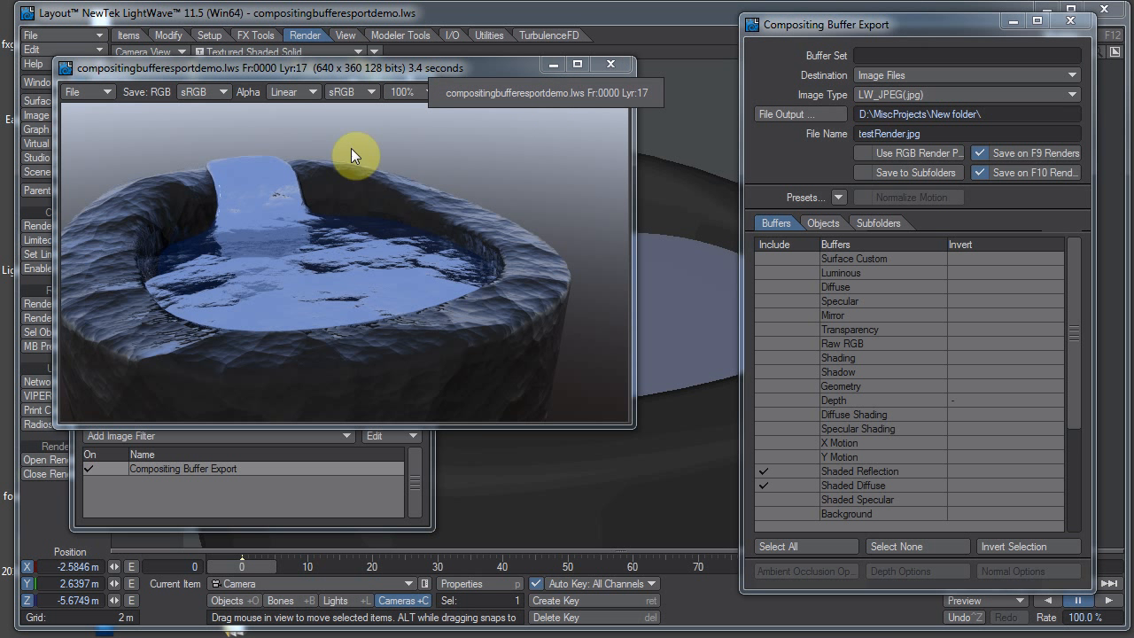
click(566, 154)
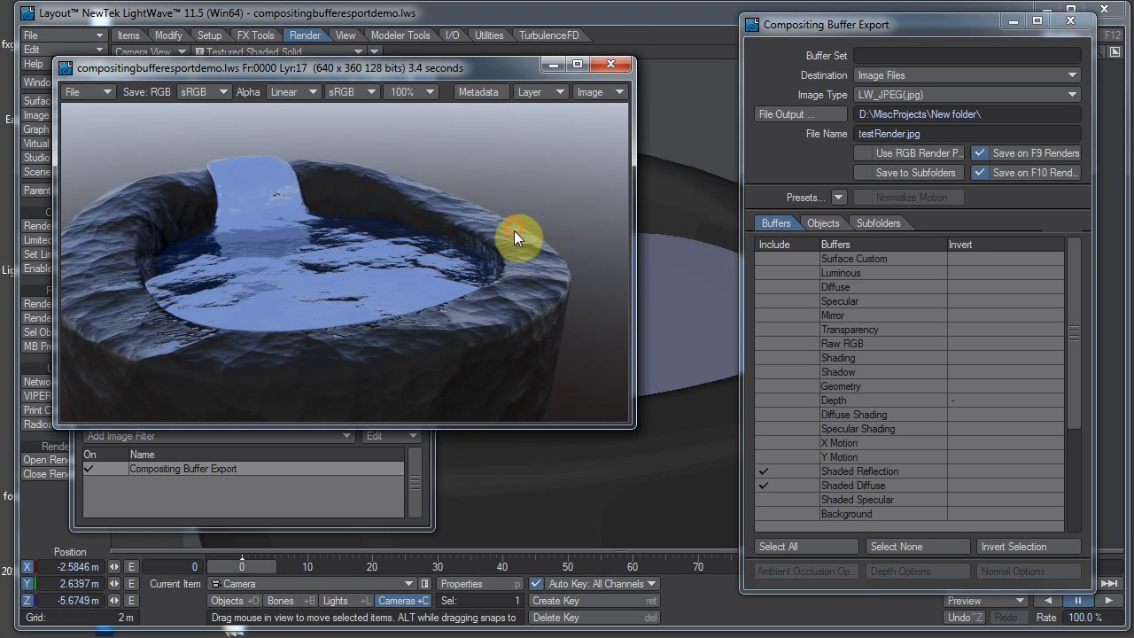
Switch to Windows Explorer and open the export folder D:\MiscProjects\New folder.
click(177, 636)
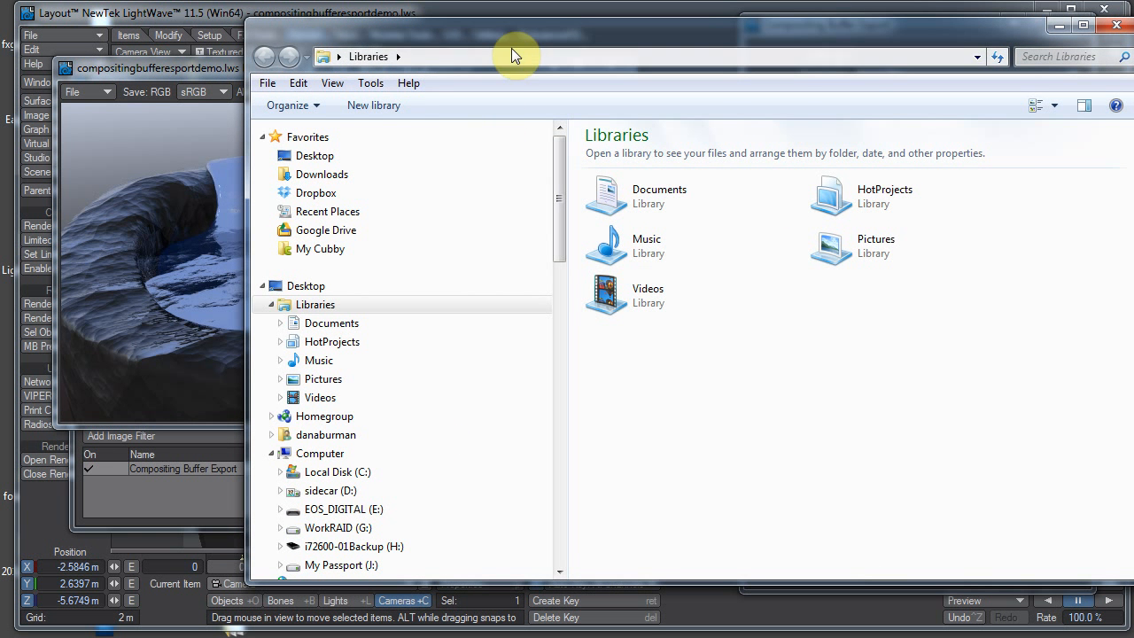
click(513, 61)
text(d)
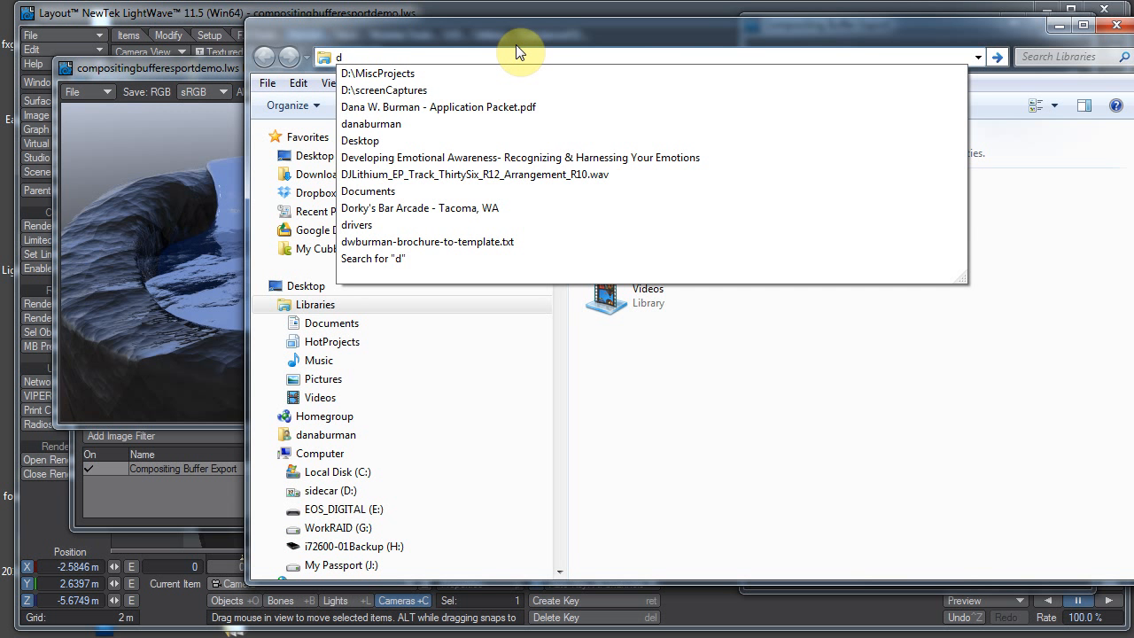
text(:\mis)
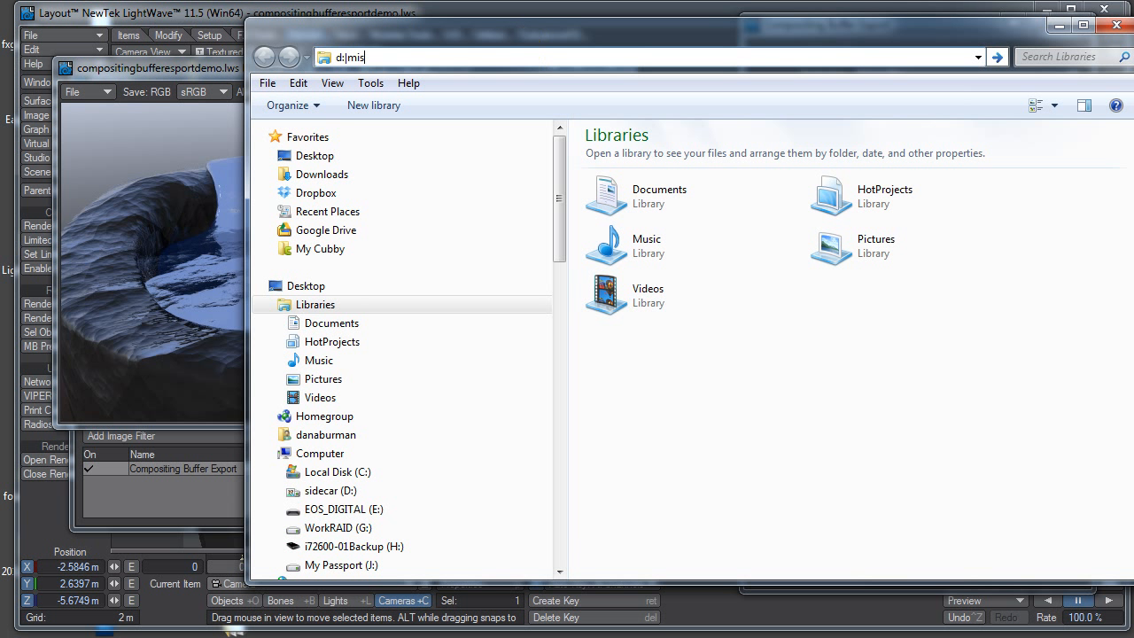
key(BackSpace)
key(BackSpace)
key(BackSpace)
key(BackSpace)
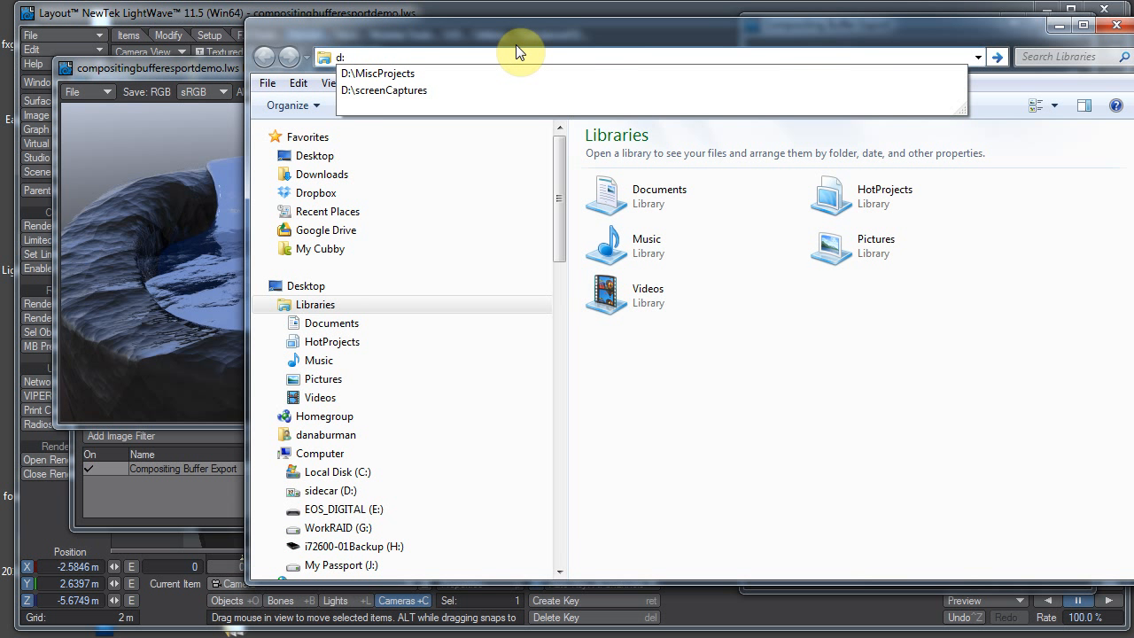
key(Down)
key(Return)
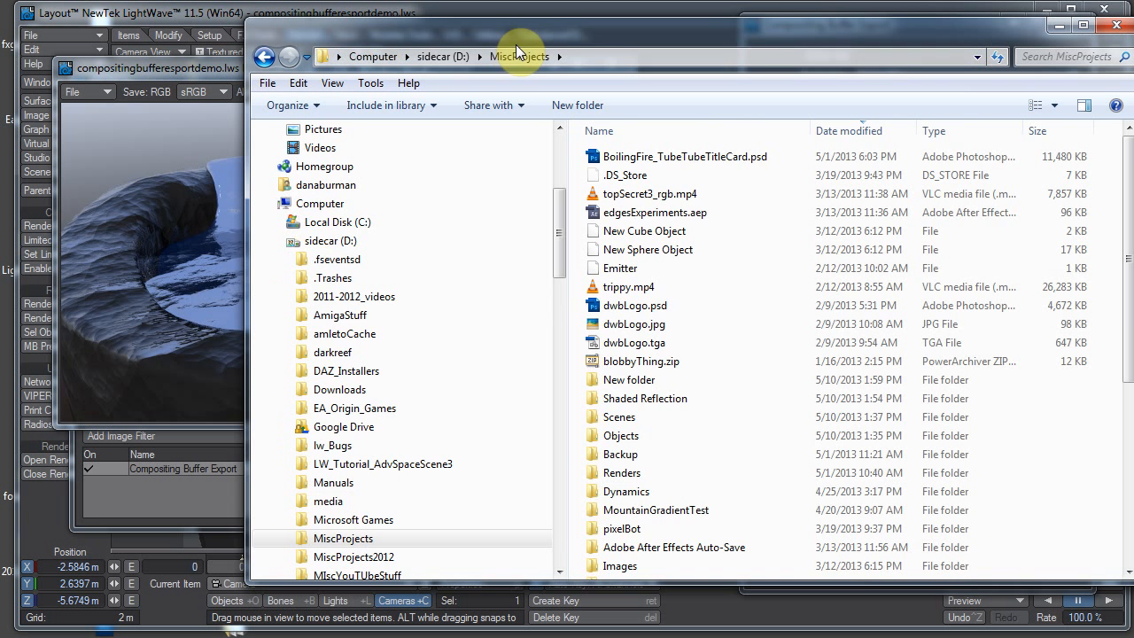
double_click(647, 386)
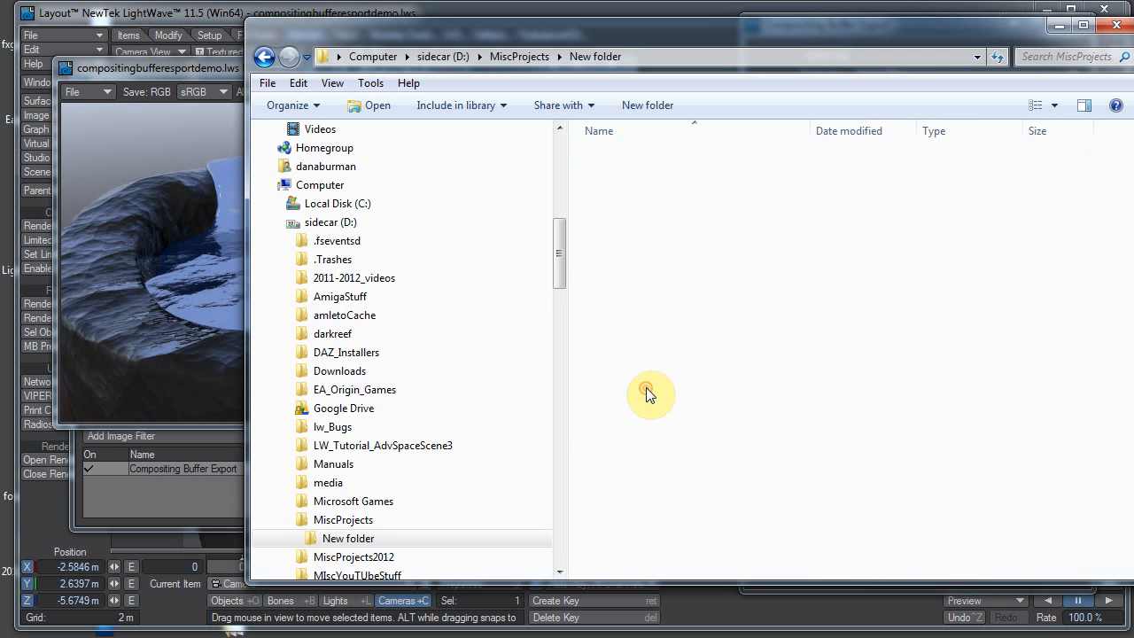
Inspect the exported Shaded Reflection image, and close the photo viewer and the Explorer window.
double_click(740, 187)
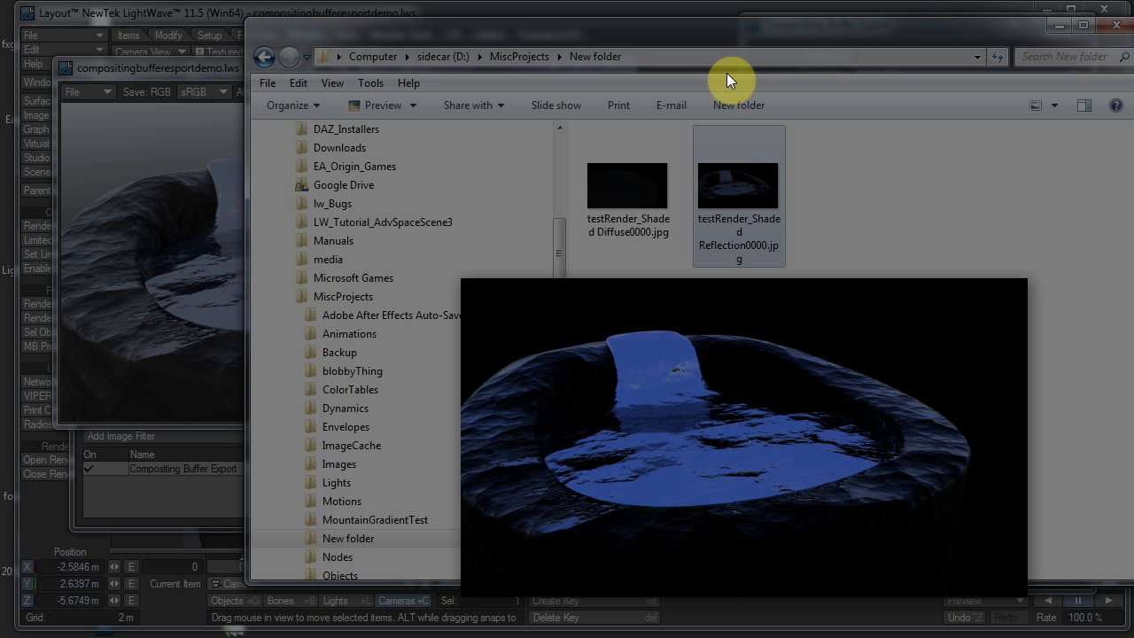
click(616, 196)
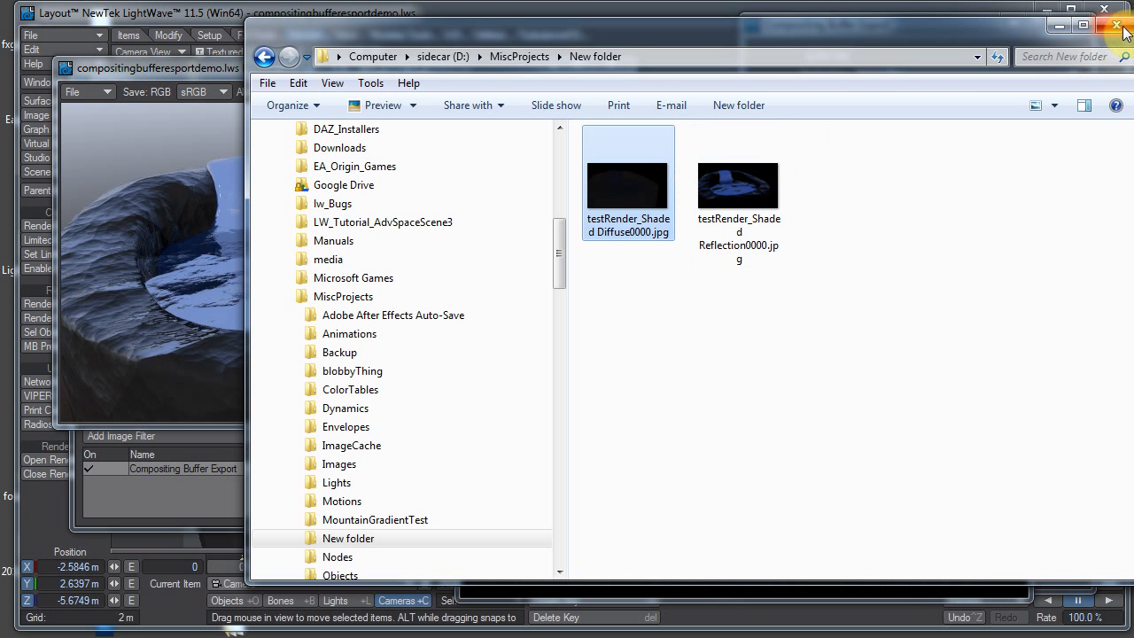
drag(960, 28, 742, 27)
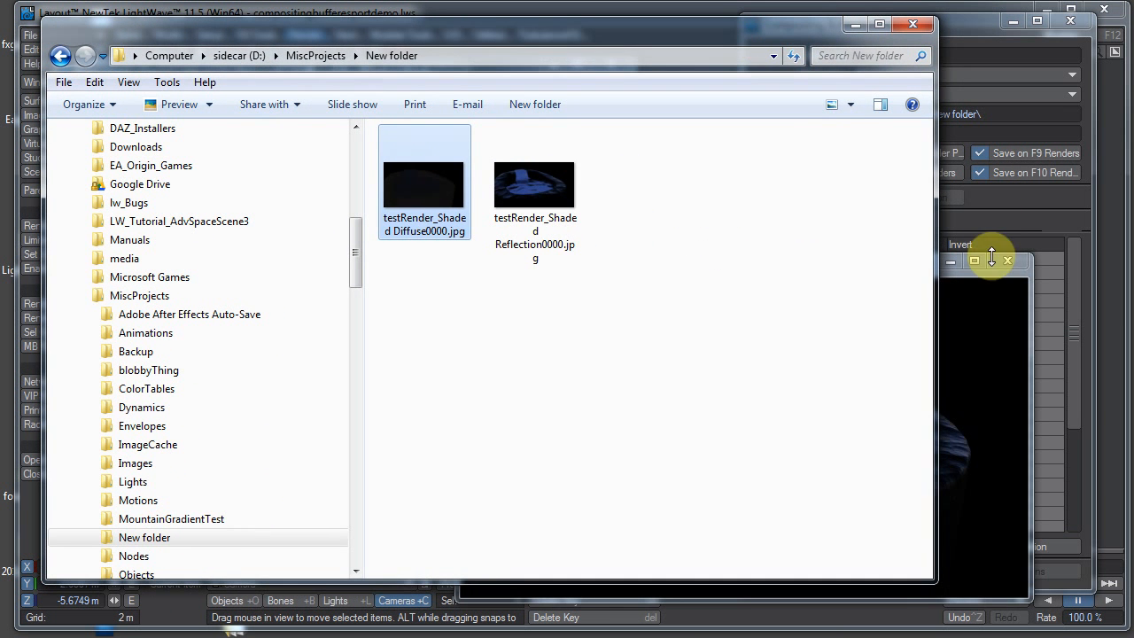
click(970, 311)
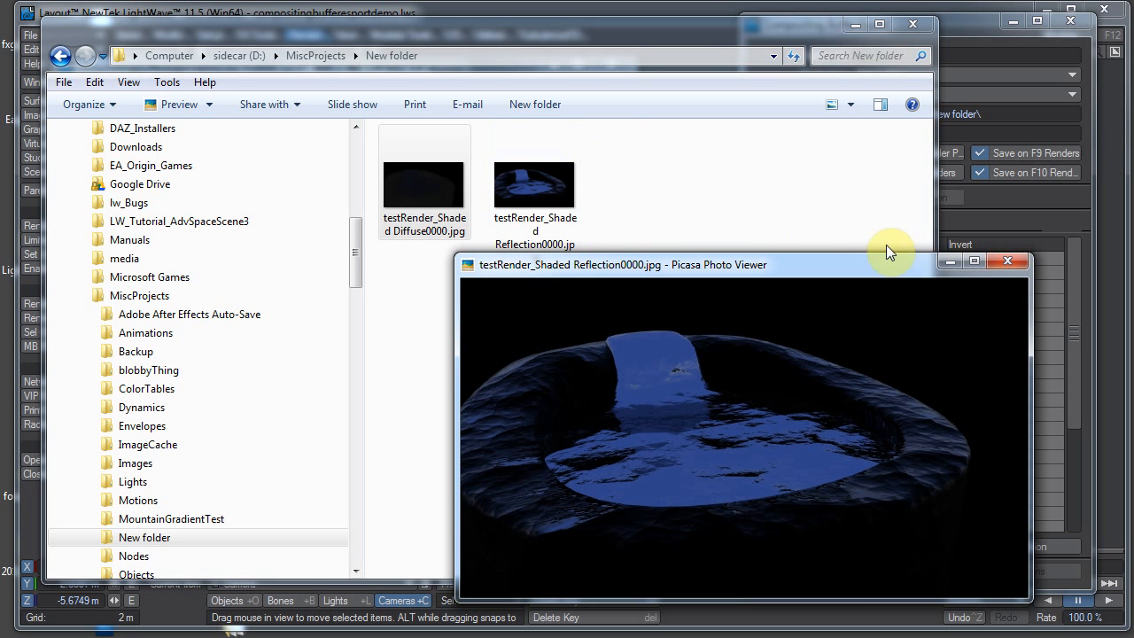
click(1019, 267)
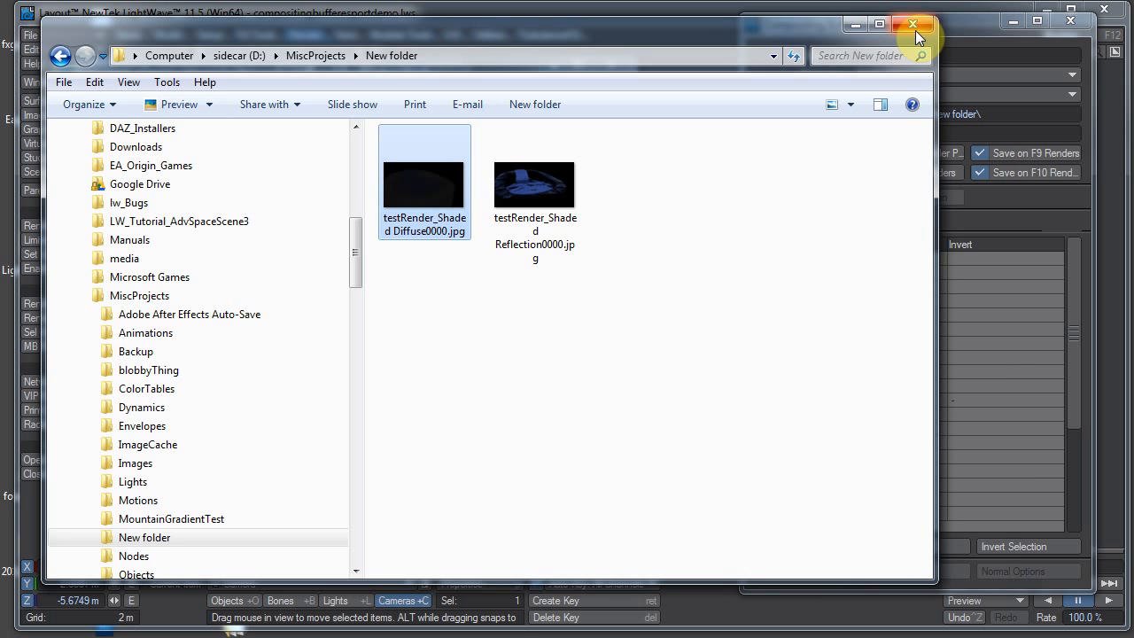
click(914, 31)
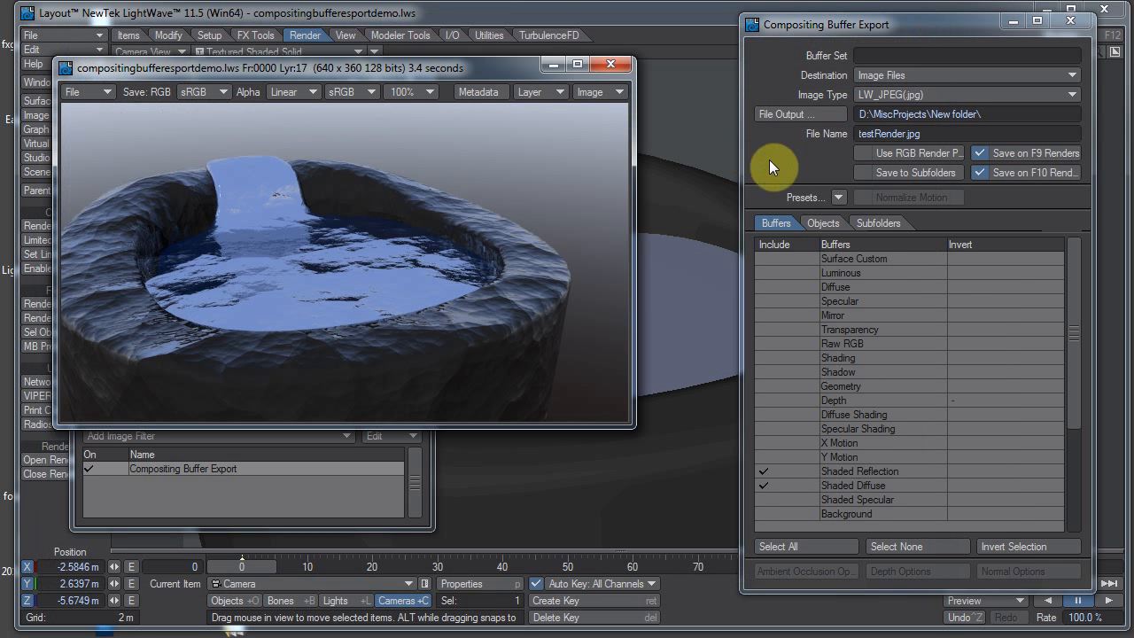
Render the current frame with Save to Subfolders enabled and the export file renamed testRender2.jpg.
click(915, 172)
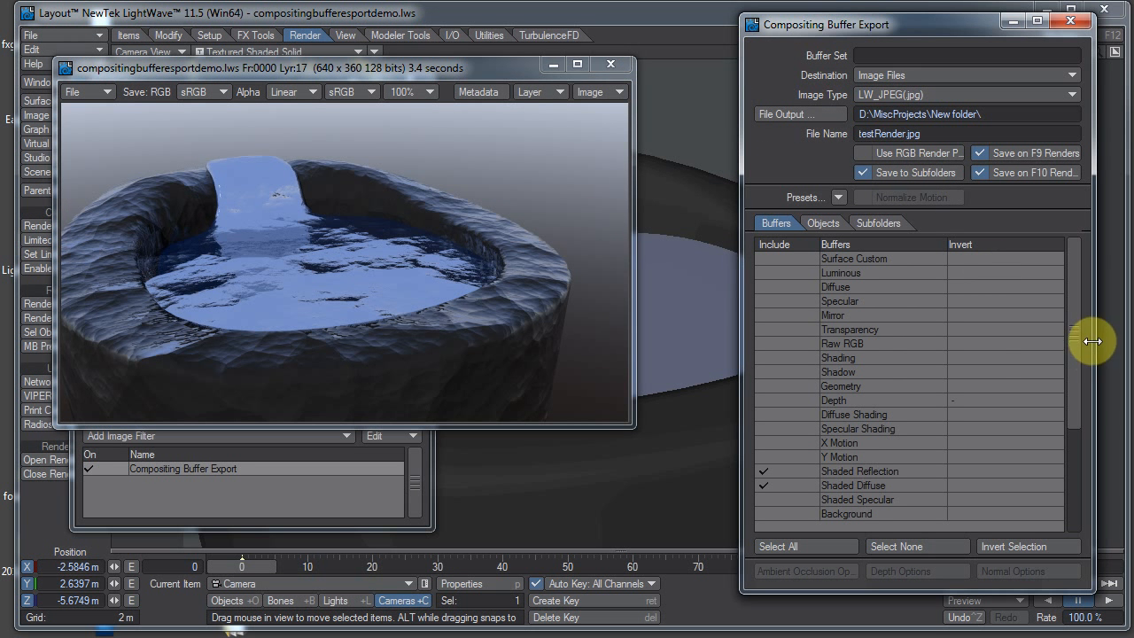
drag(1076, 379, 1098, 333)
click(881, 132)
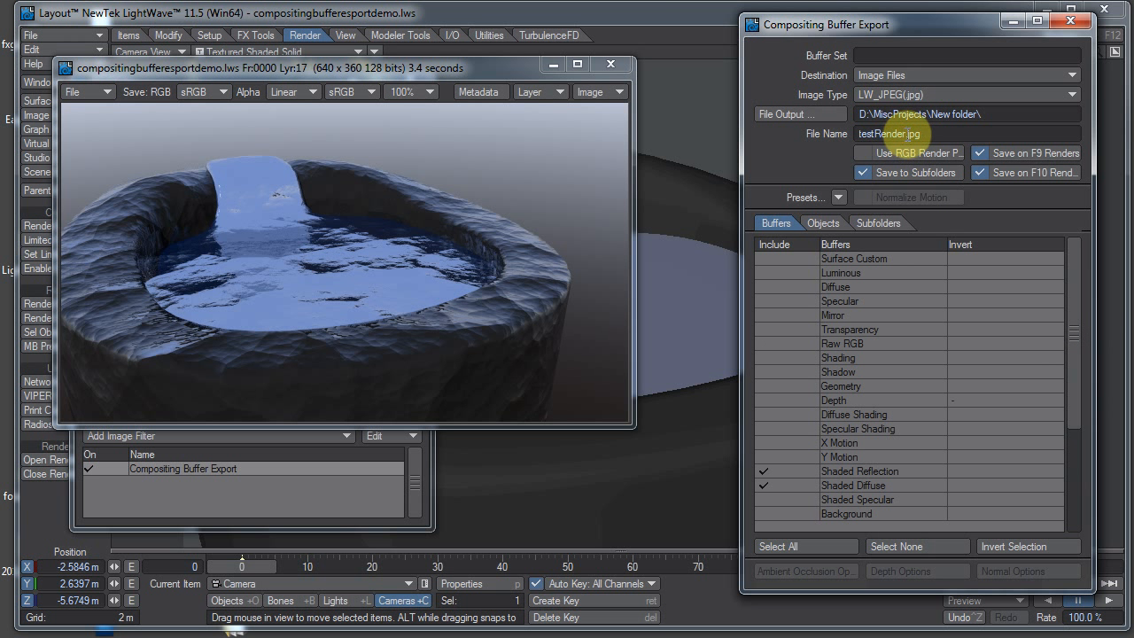
text(2)
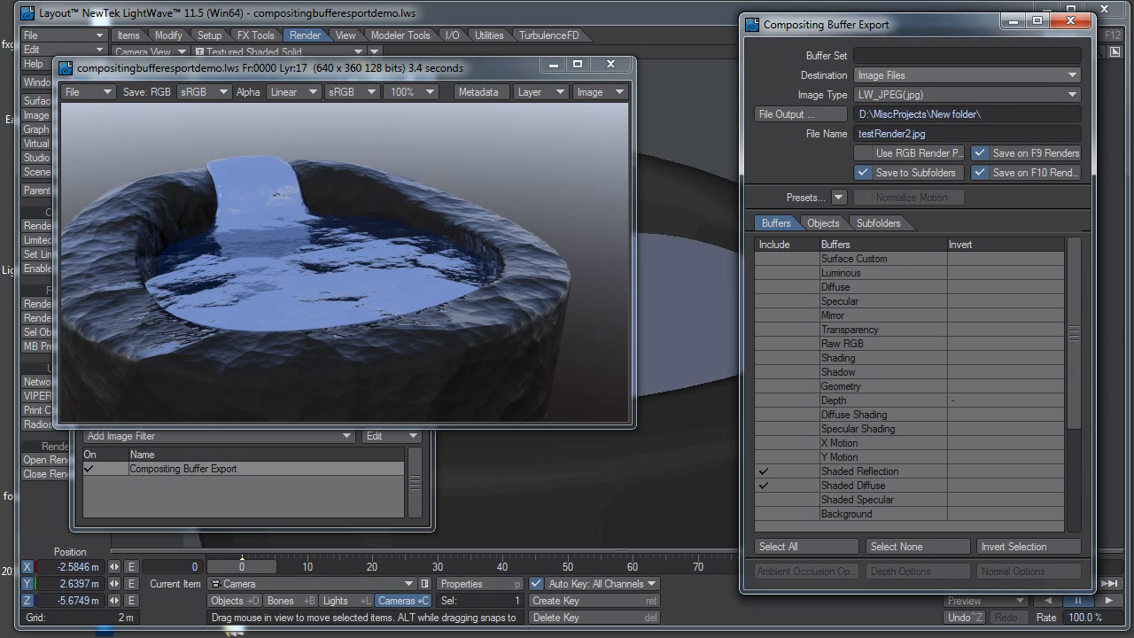
key(F9)
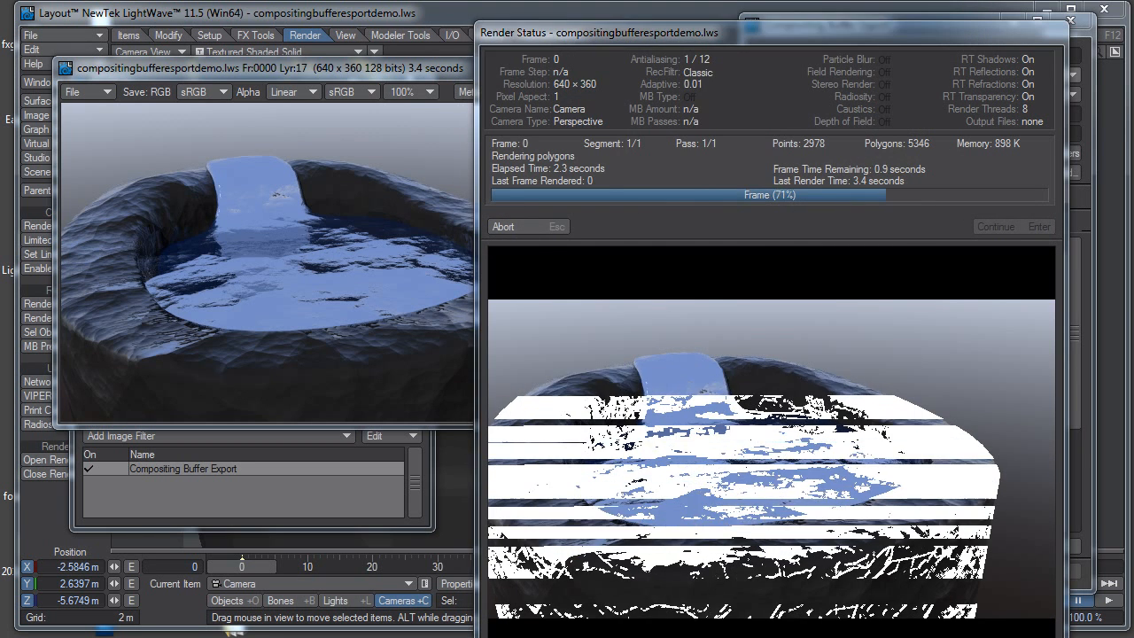
Switch to Windows Explorer and open D:\MiscProjects\New folder to check for newly exported files.
key(super+e)
click(442, 58)
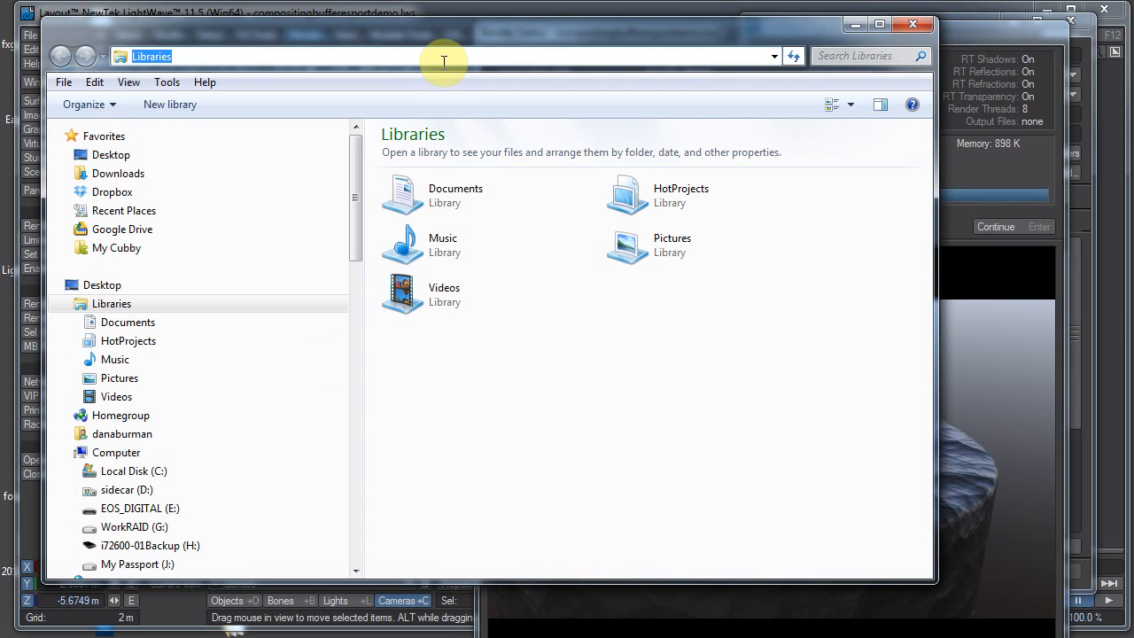
text(D:\)
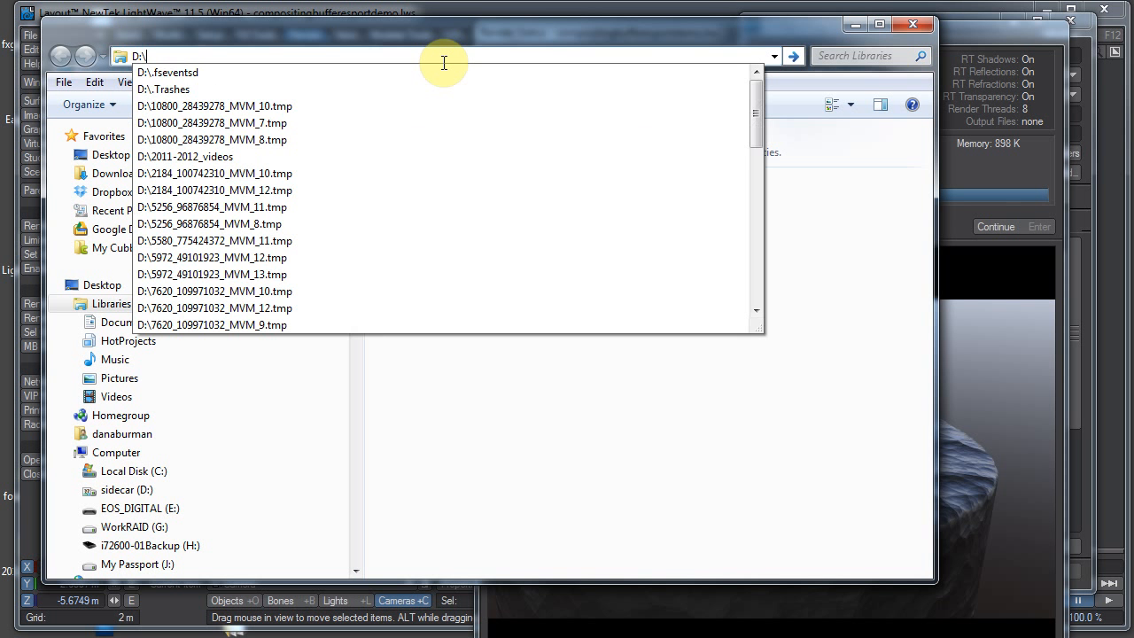
text(mi)
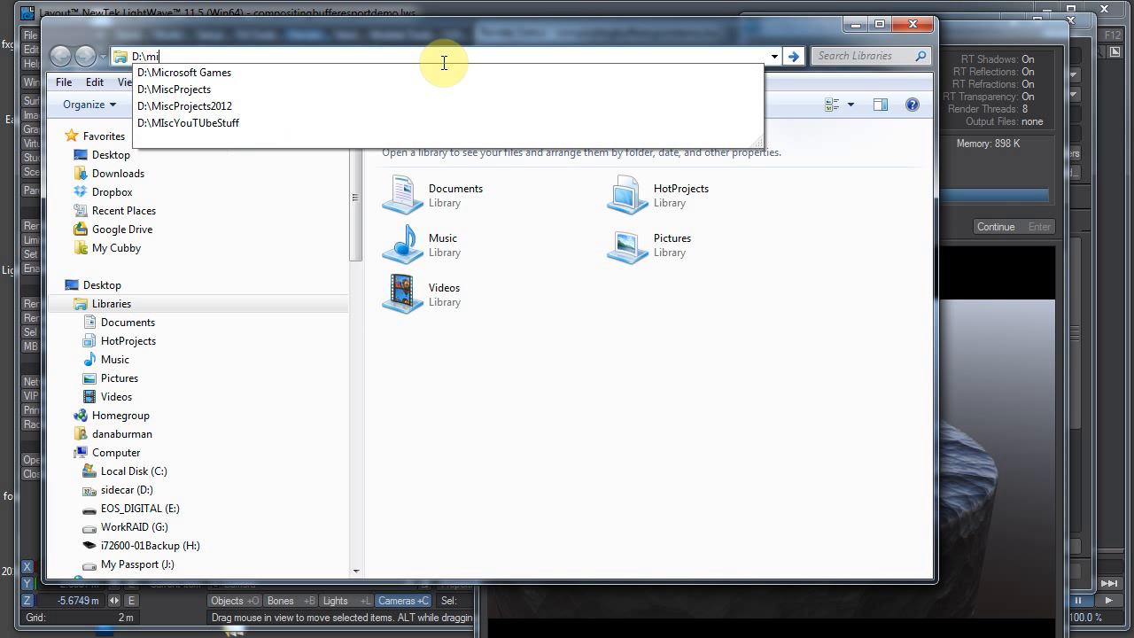
key(Down)
key(Down)
key(Return)
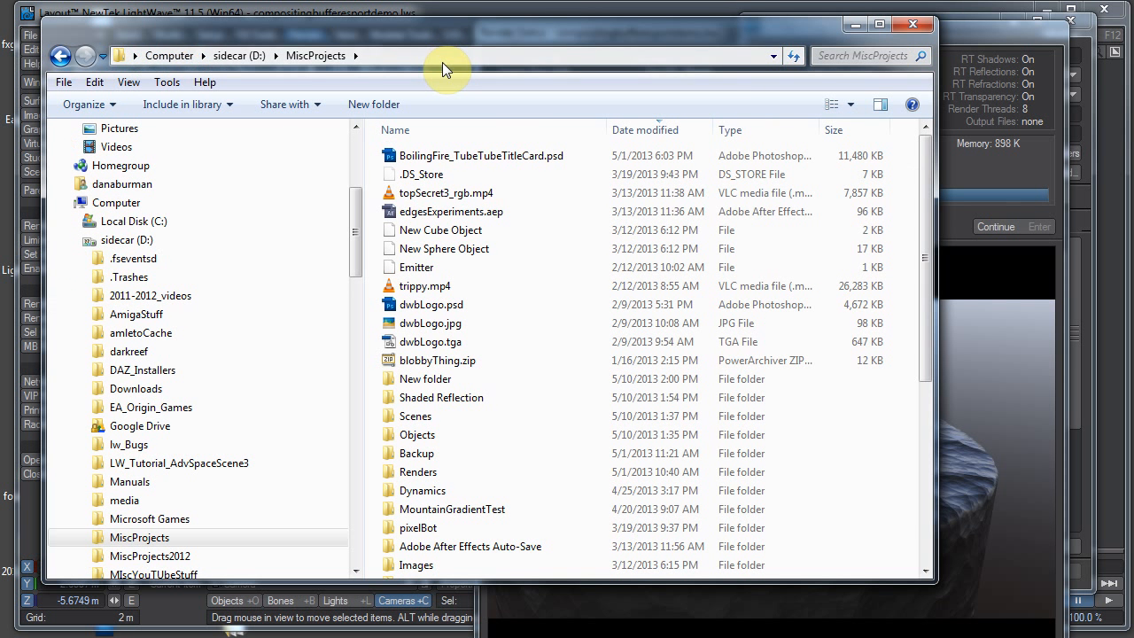
double_click(413, 380)
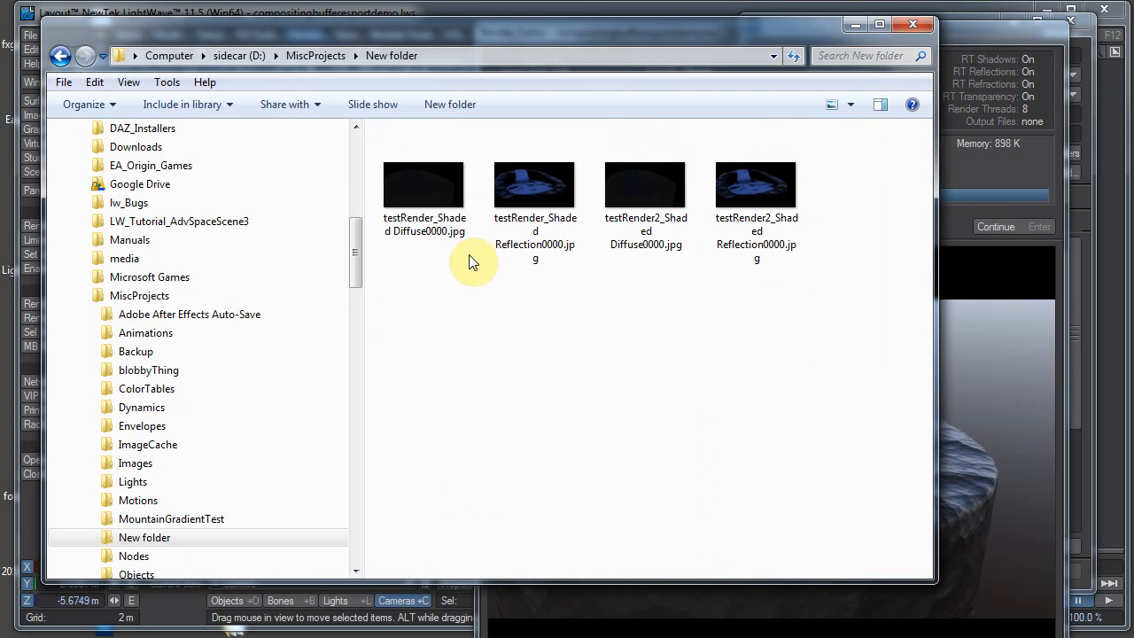
Dismiss the finished render's status window, recheck the export folder in Explorer, and return to LightWave's Compositing Buffer Export settings.
drag(684, 36, 1132, 111)
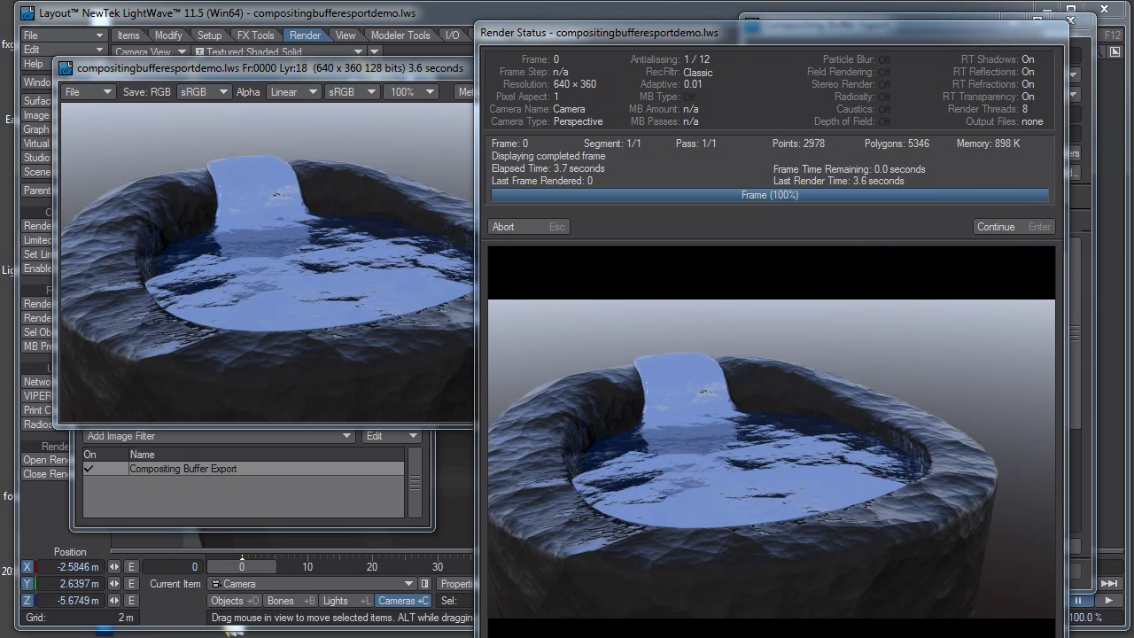
click(995, 227)
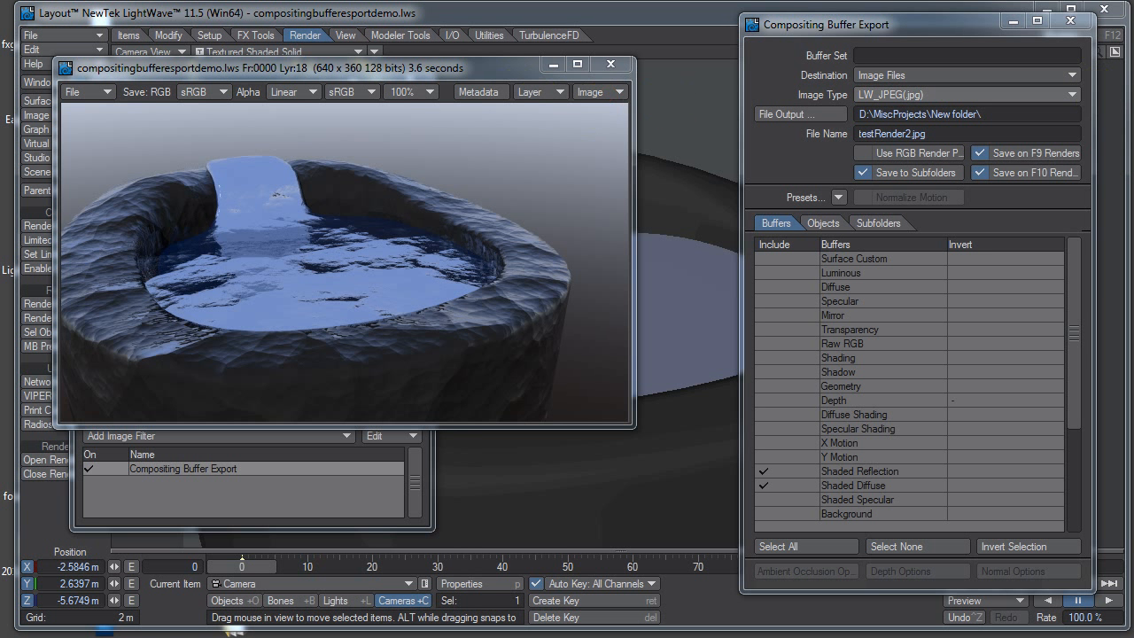
drag(1133, 111, 508, 39)
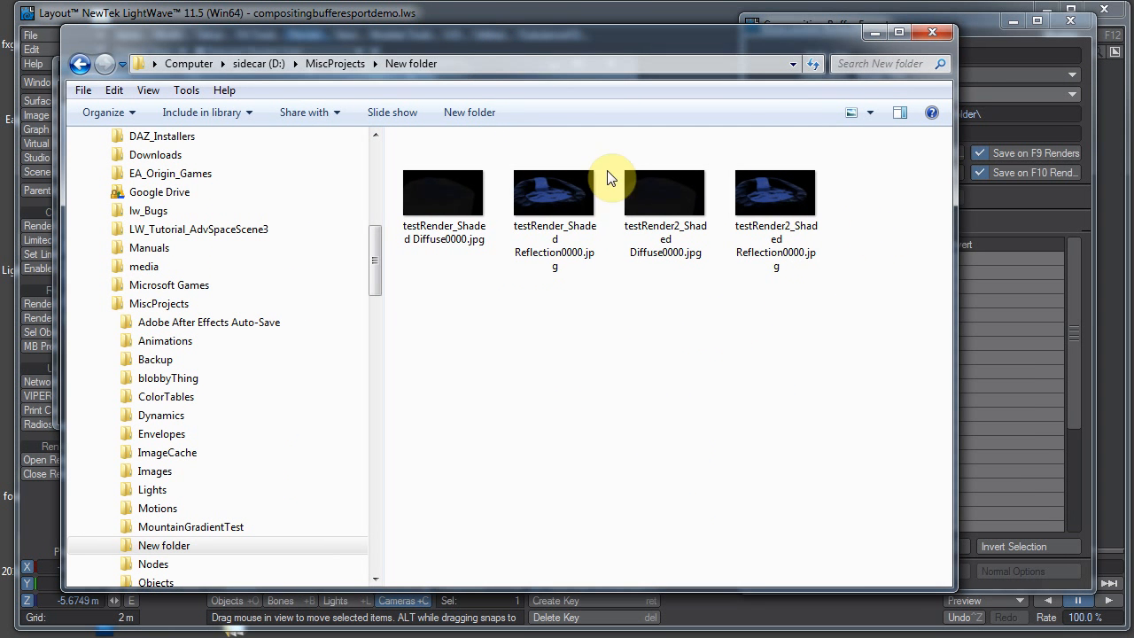
click(975, 41)
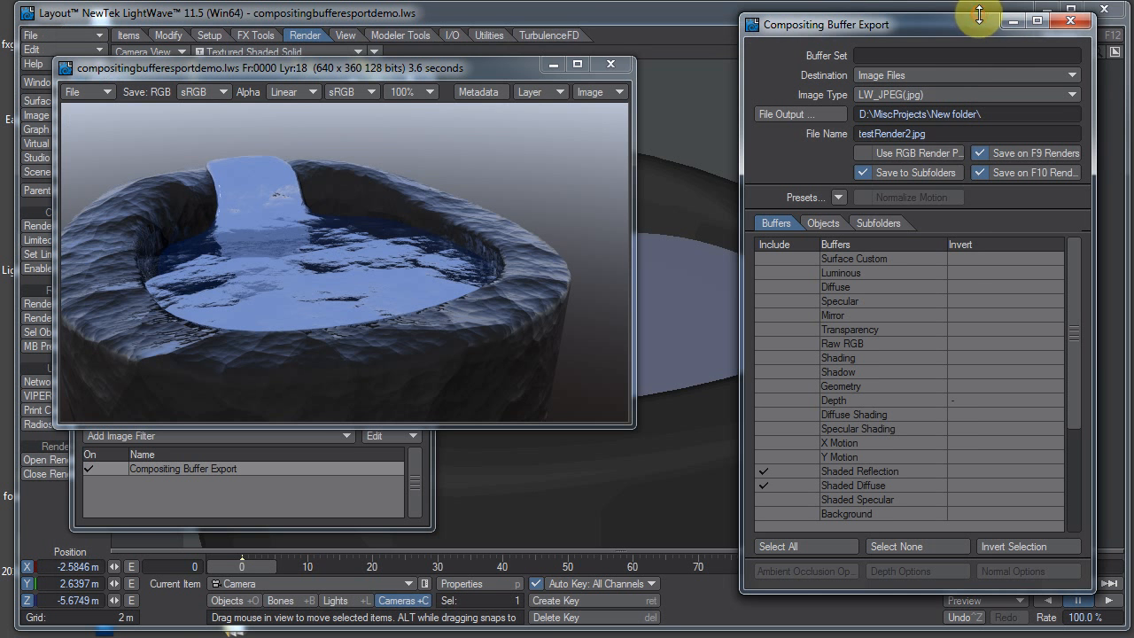
Enable Use Custom subfolders for the Shaded Reflection and Shaded Diffuse buffers, and slightly widen the Use Custom column.
click(882, 228)
click(791, 472)
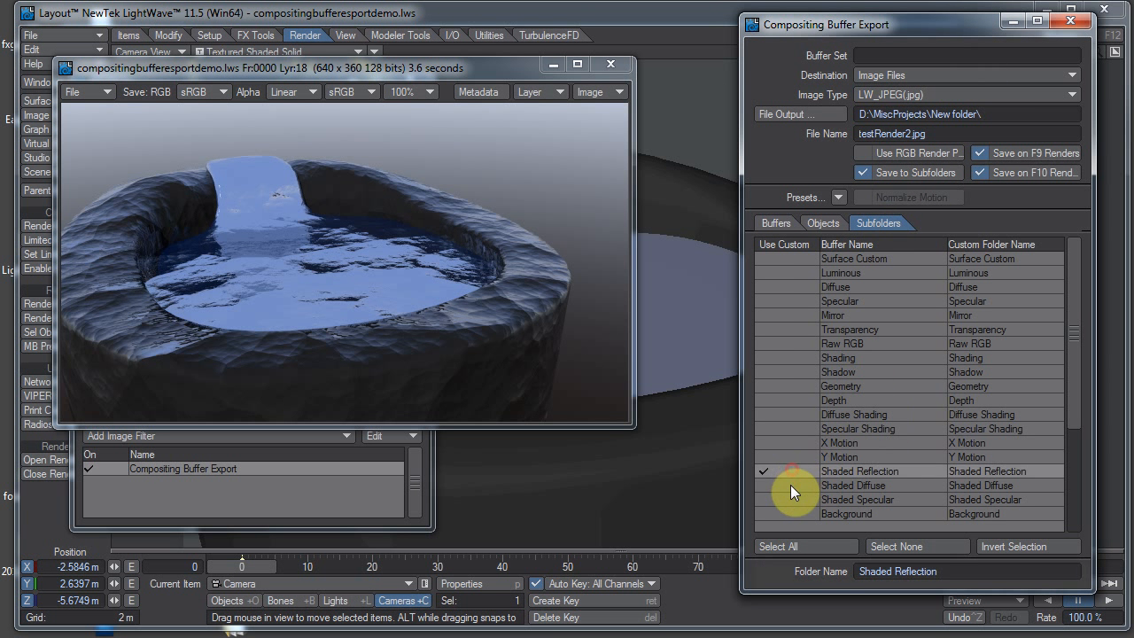
click(790, 485)
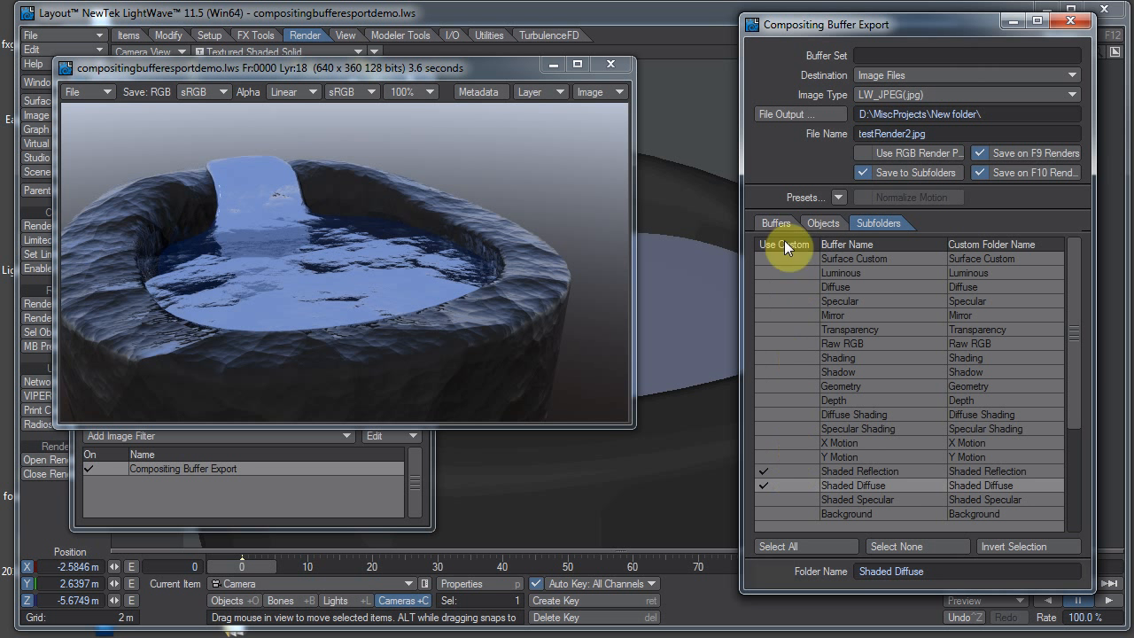
mouse_move(820, 250)
mouse_down()
mouse_move(835, 248)
mouse_move(820, 248)
mouse_up()
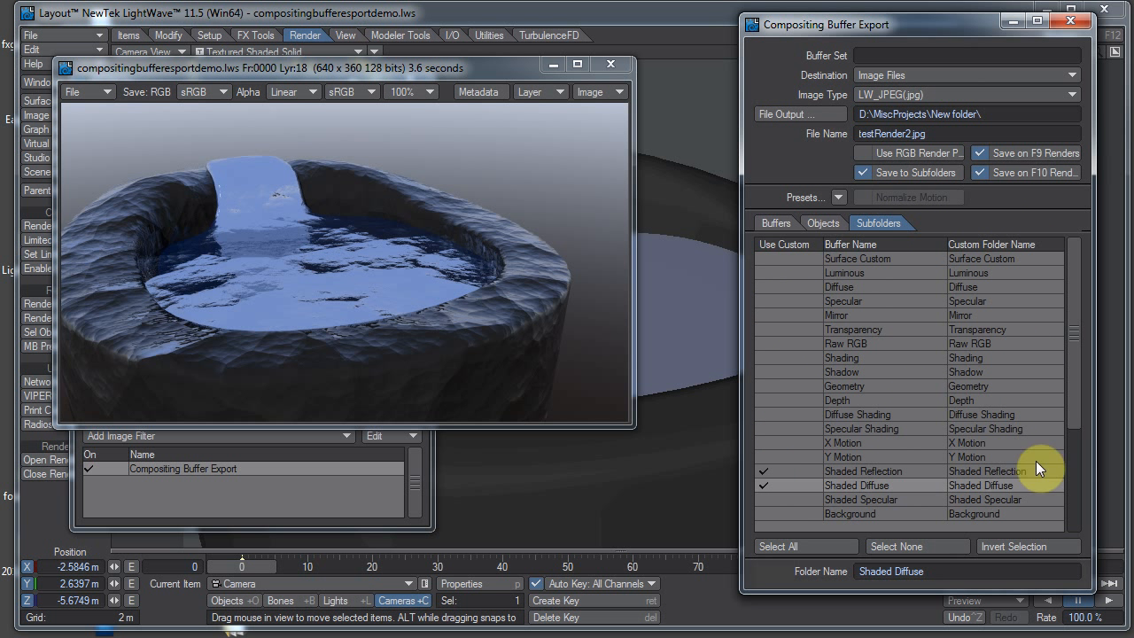
Render the current frame, check the export folder in Explorer for per-buffer subfolders, and close the Explorer window.
key(F9)
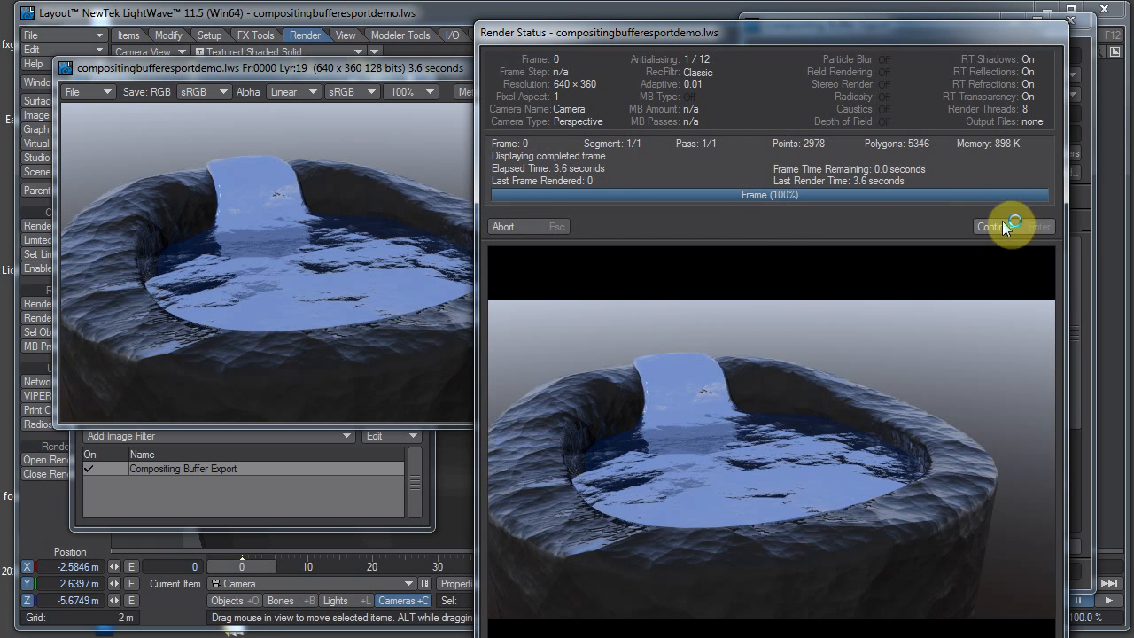
click(997, 227)
click(244, 636)
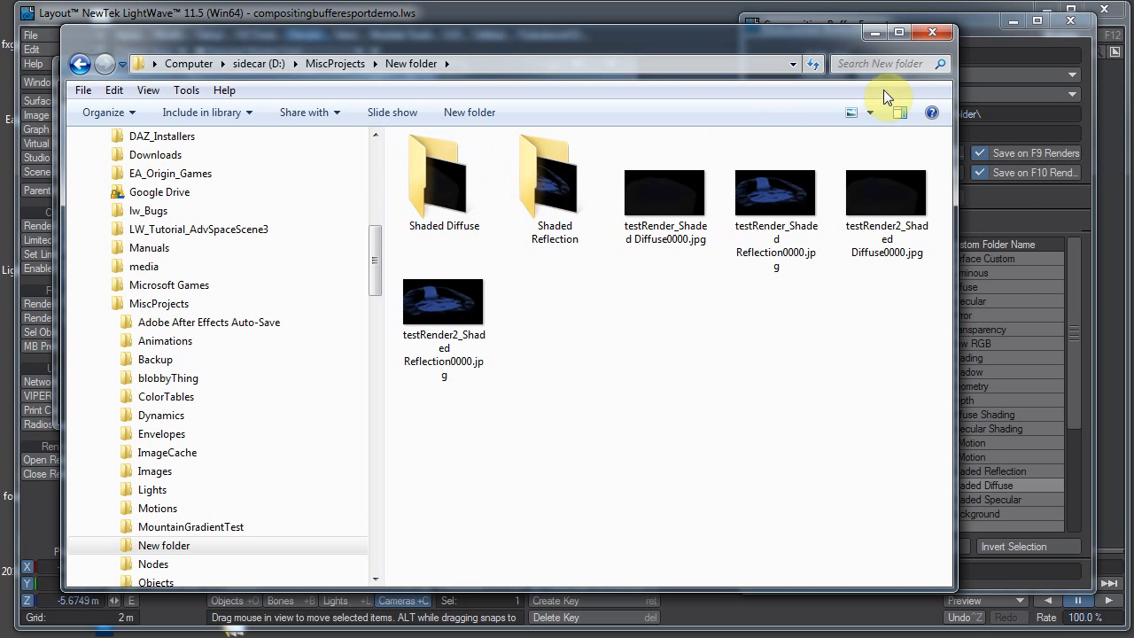
click(932, 33)
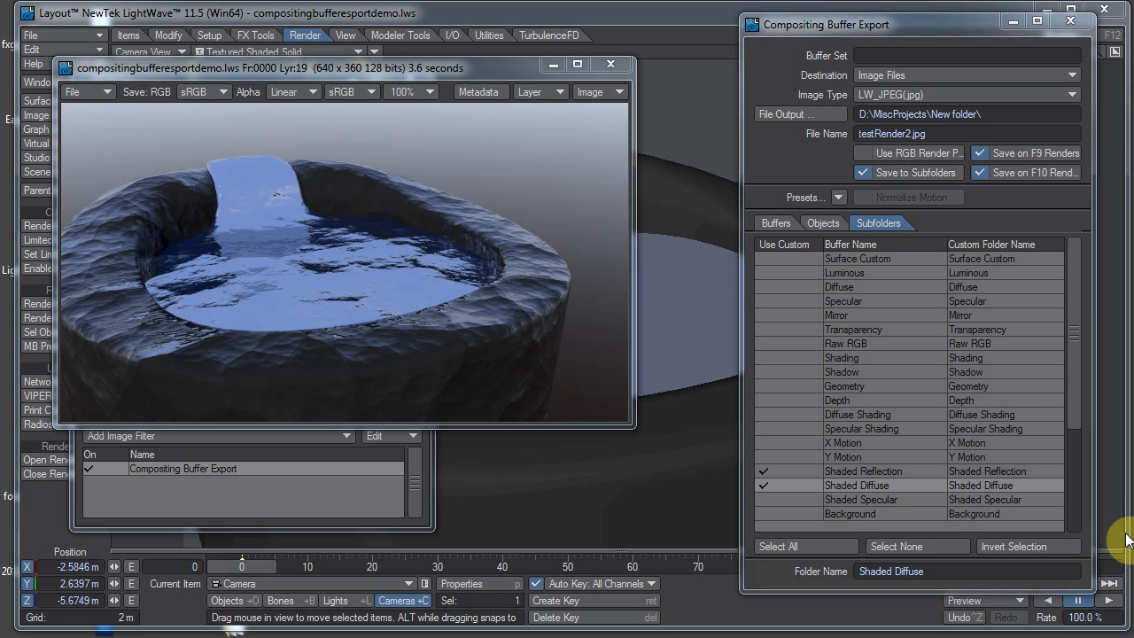
Enable a custom subfolder named Normal for the Camera Tan Space Norm buffer and render the current frame.
click(994, 472)
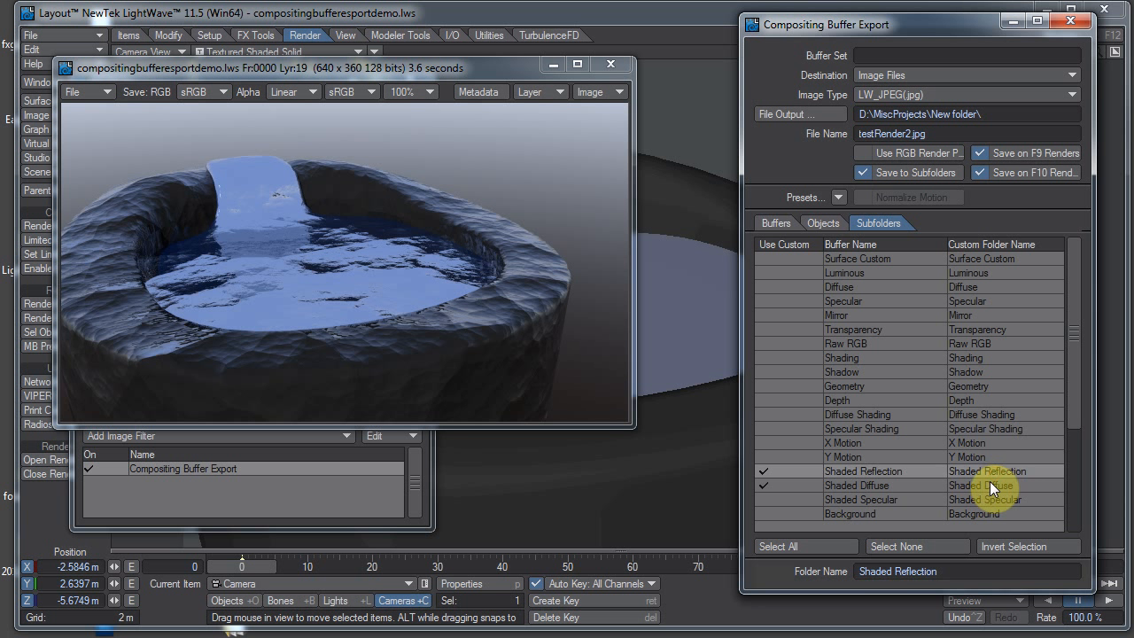
click(989, 484)
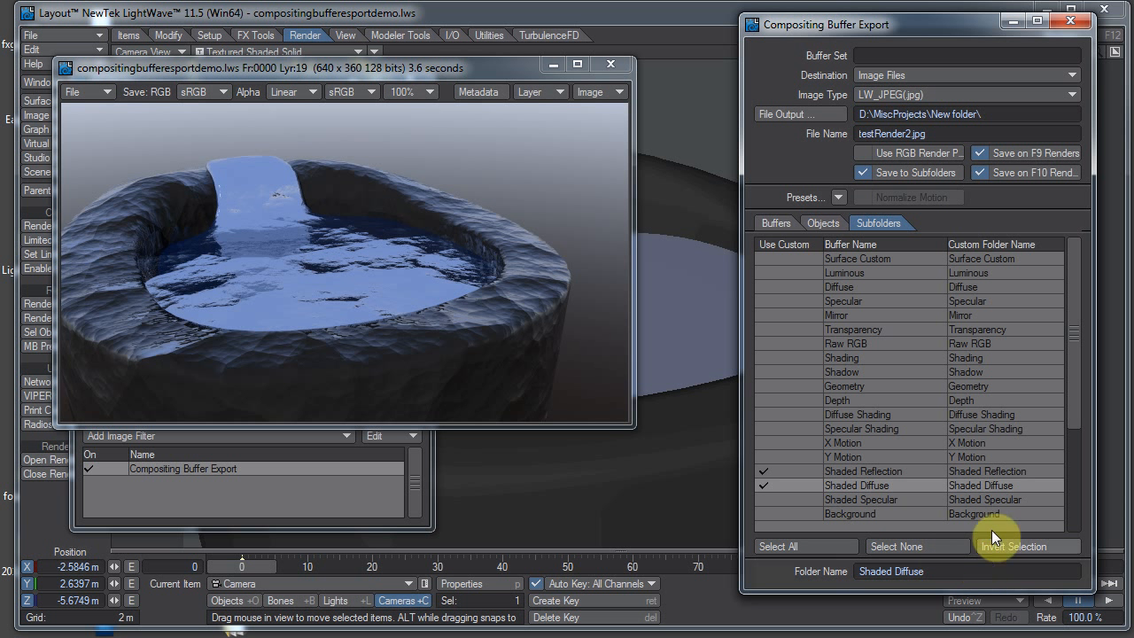
click(993, 474)
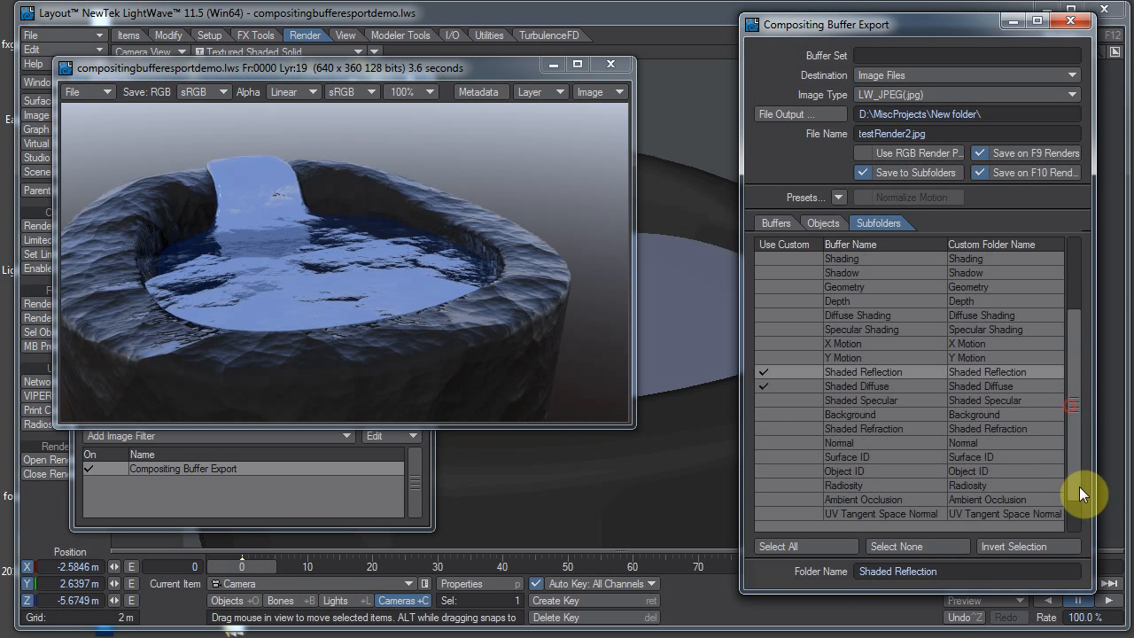
scroll(1079, 496, down, 3)
click(763, 514)
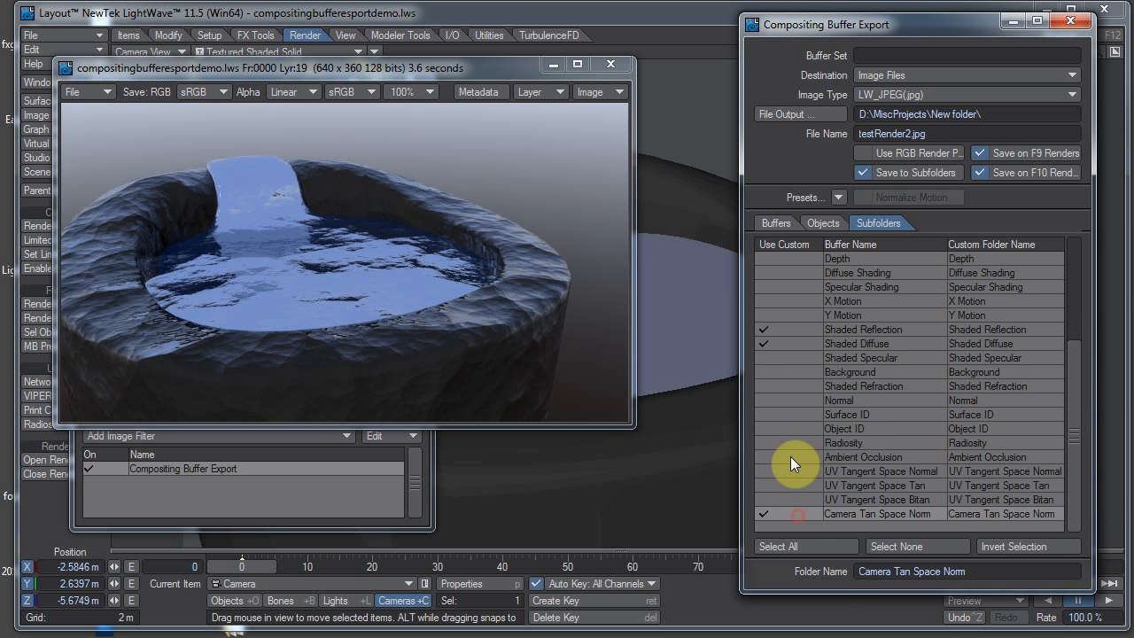
click(966, 563)
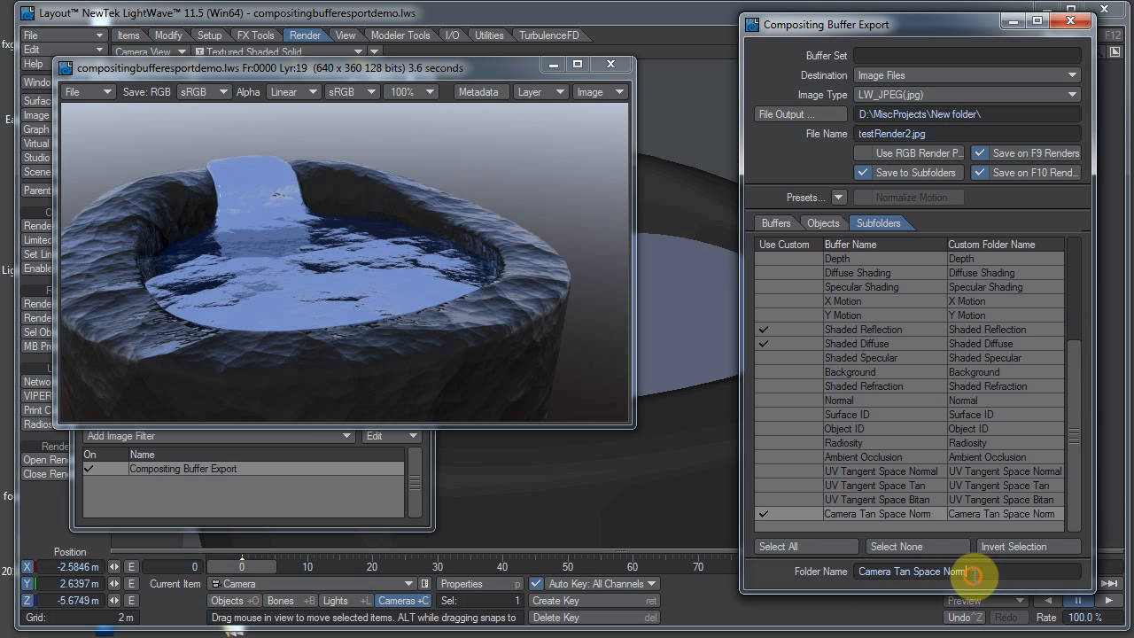
text(Normal)
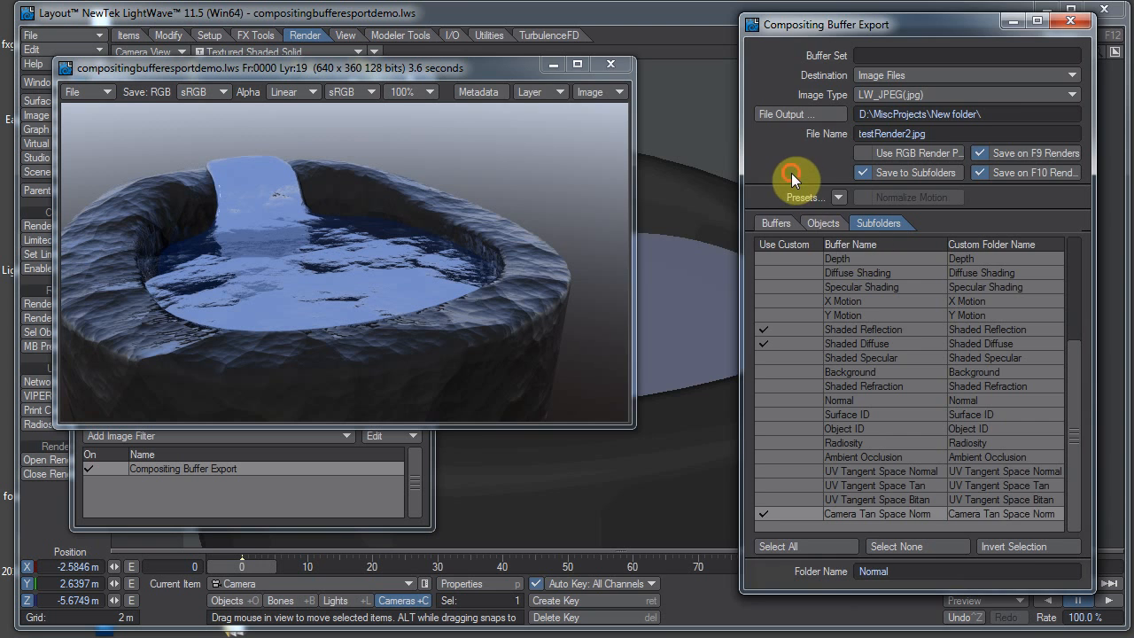
key(F9)
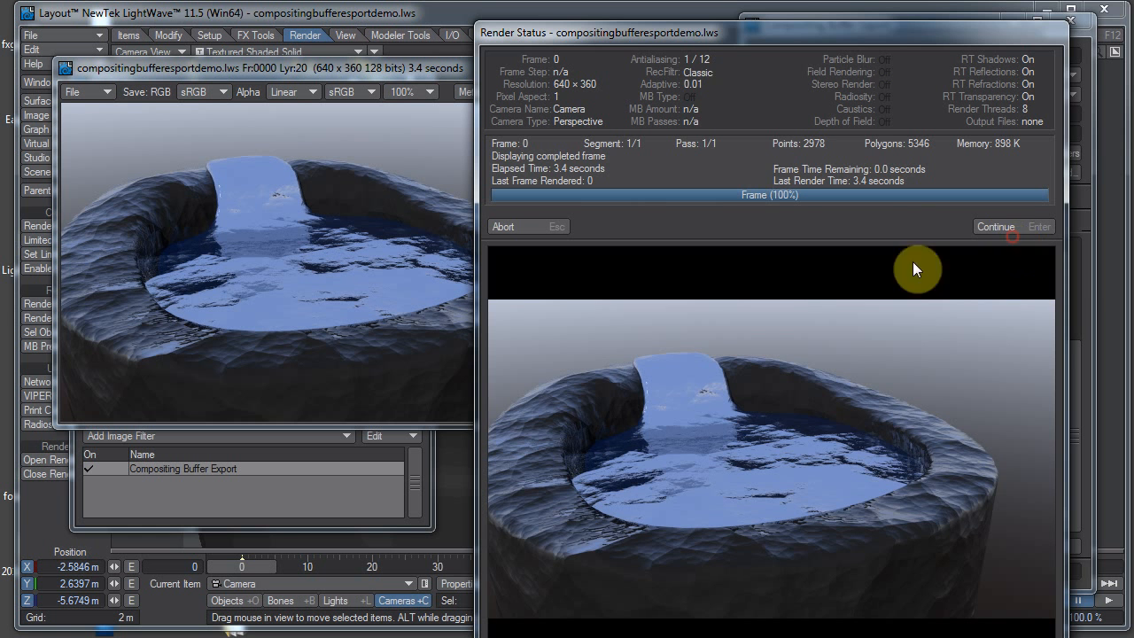
click(1010, 228)
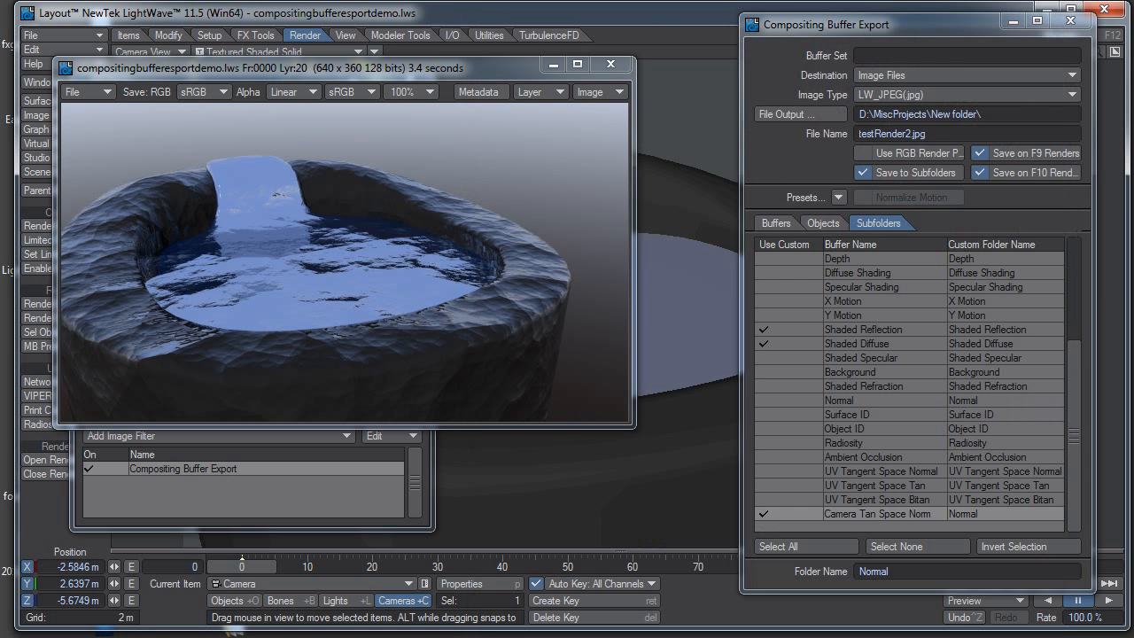
Open D:\MiscProjects\New folder in Windows Explorer, check it for a Normal subfolder, and move the window out of the way.
click(234, 632)
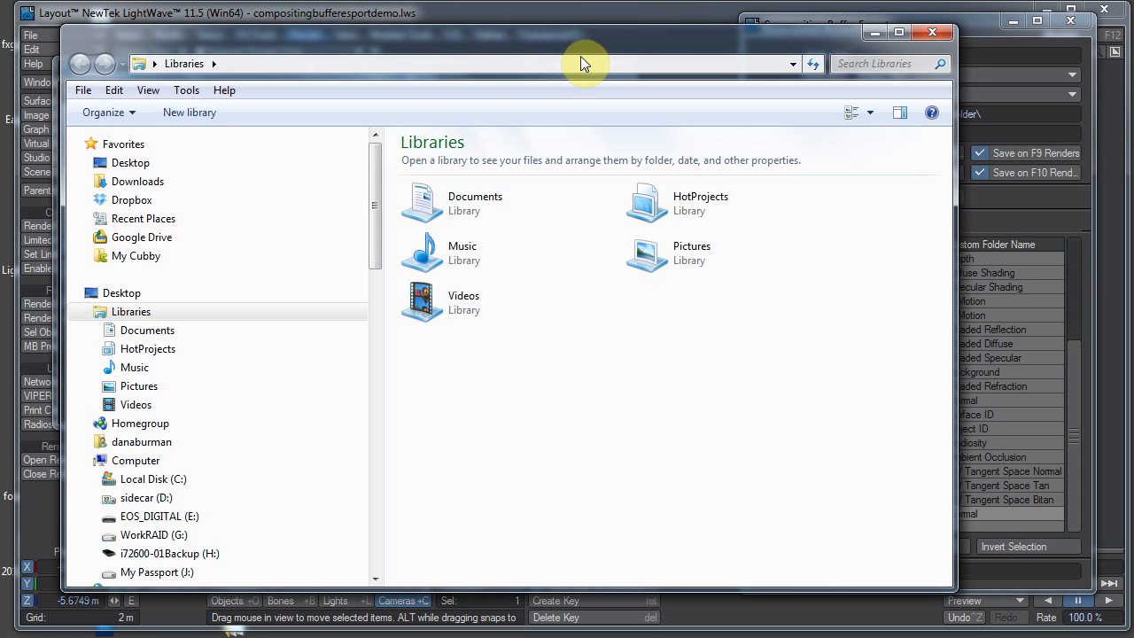
click(577, 57)
text(d:\)
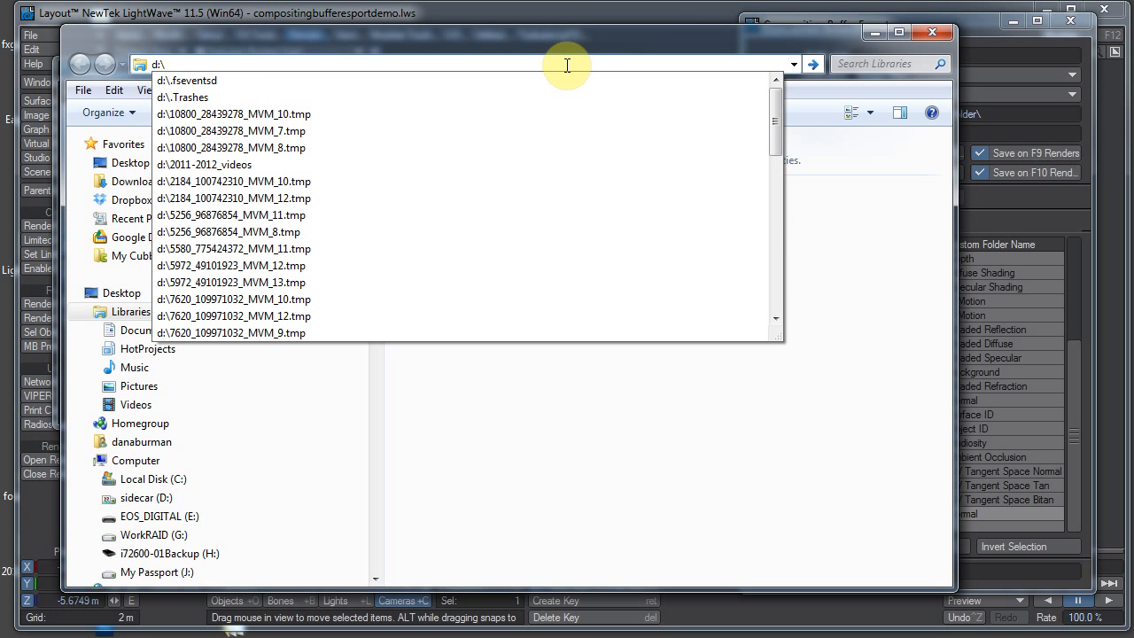
text(mi)
key(Down)
key(Down)
key(Return)
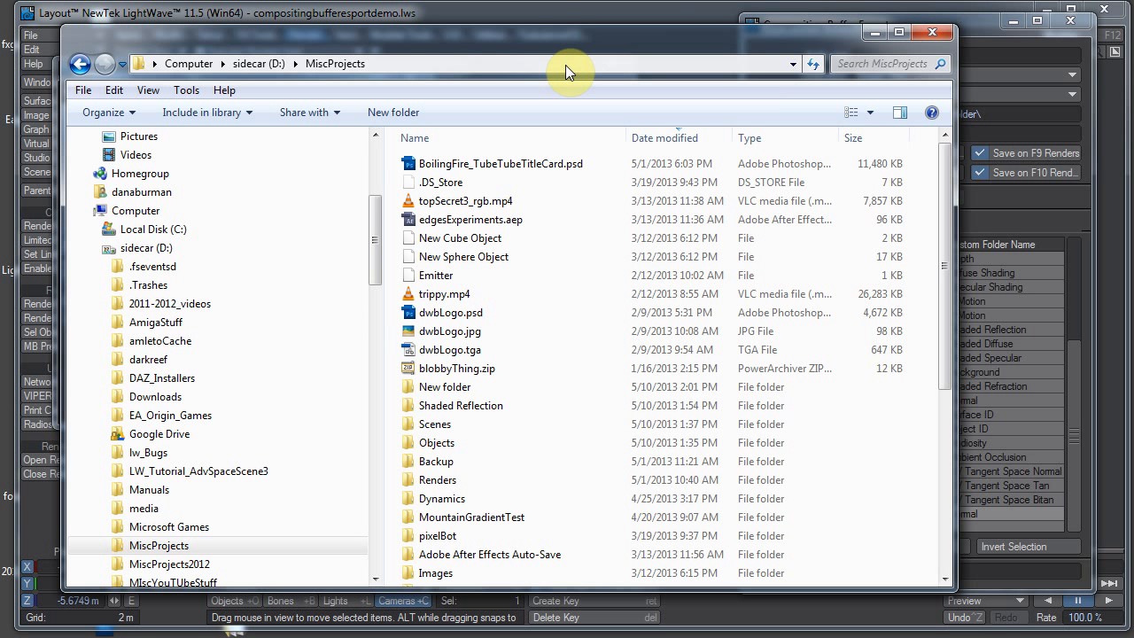
double_click(443, 387)
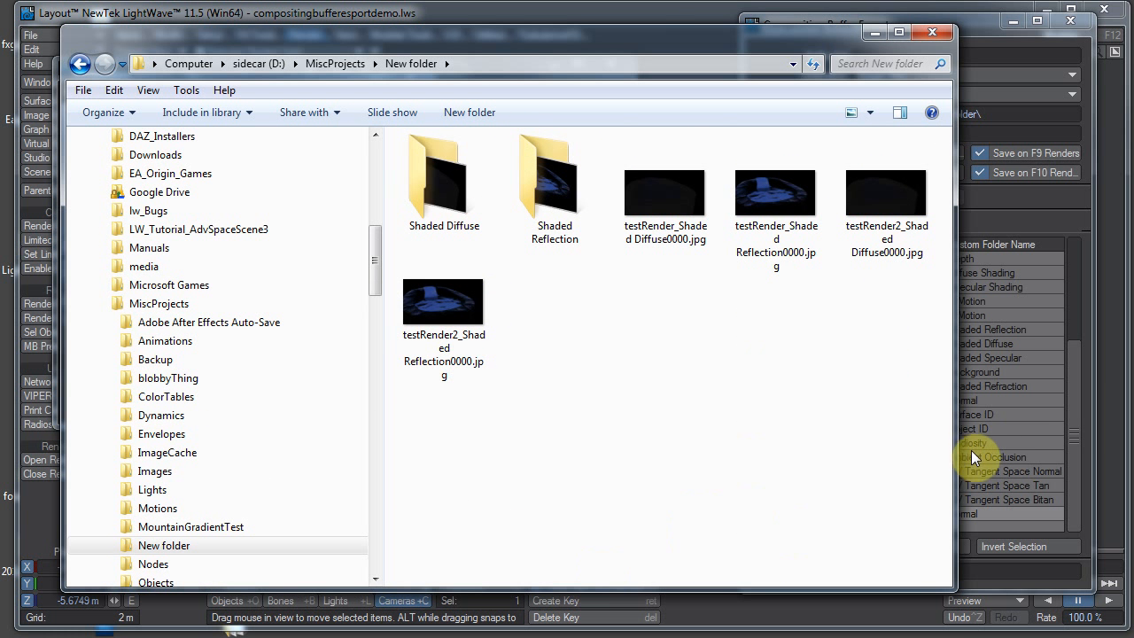
drag(954, 450, 1081, 433)
drag(849, 45, 1133, 228)
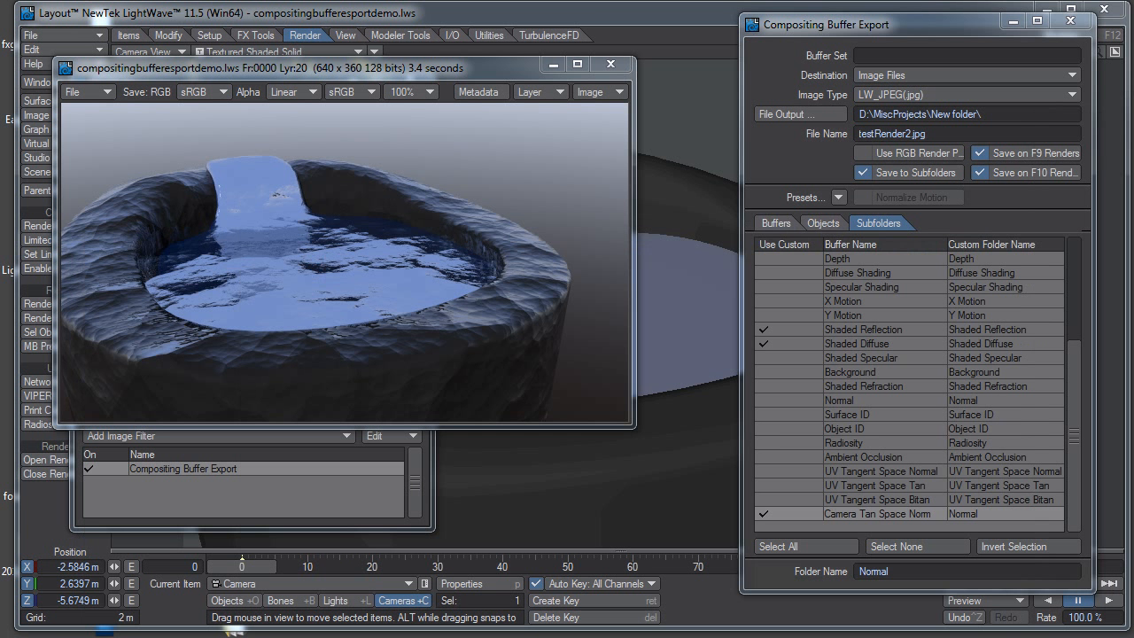
Include the Camera Tan Space Norm buffer in the LightWave export and render the current frame.
click(772, 223)
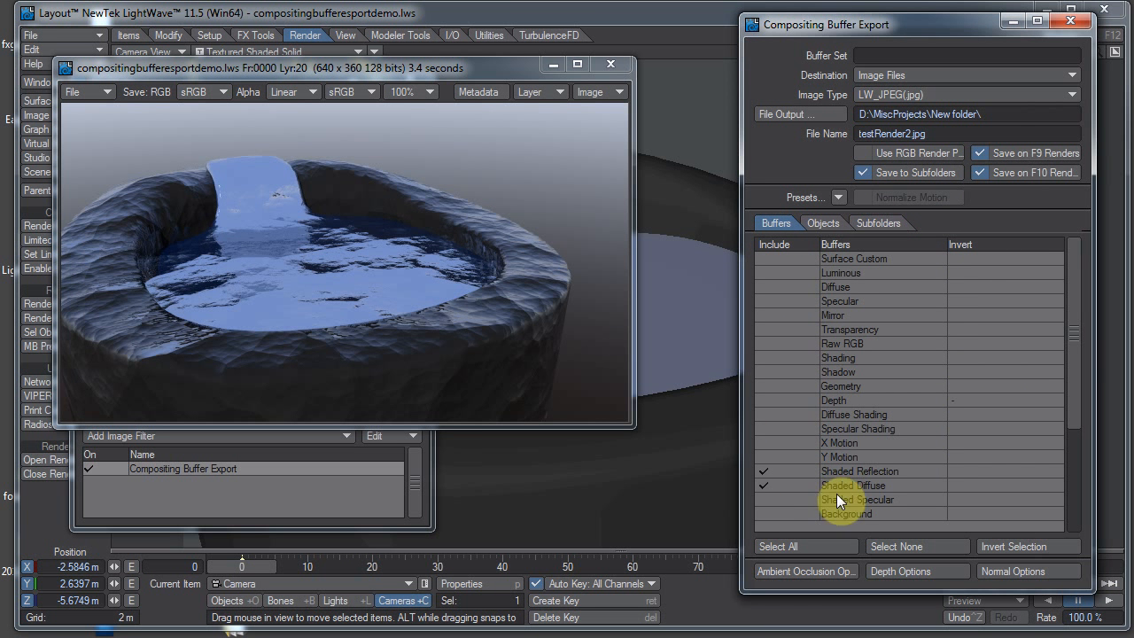
drag(1070, 370, 1085, 478)
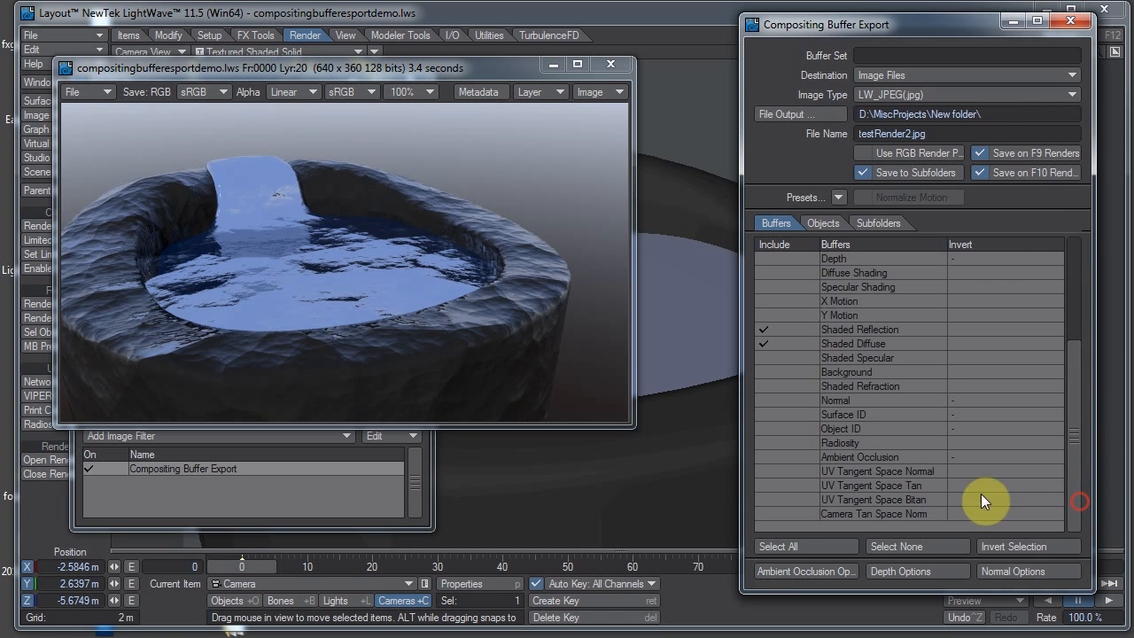
click(793, 514)
key(F9)
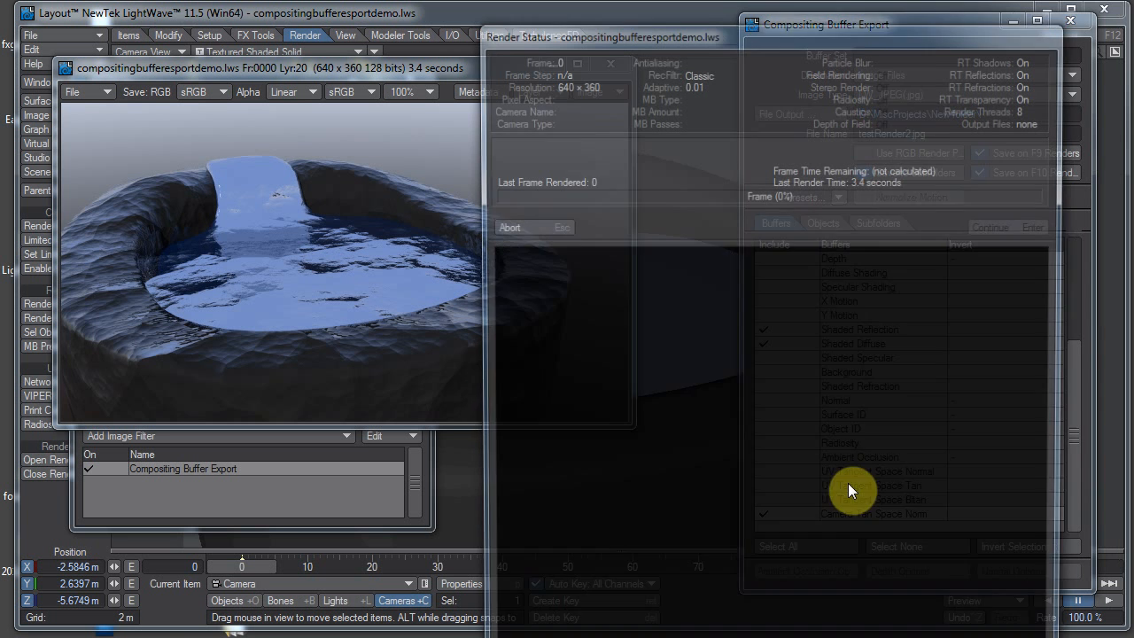
Bring the Explorer window back over the finished render and open the exported Normal subfolder.
drag(1133, 31, 351, 112)
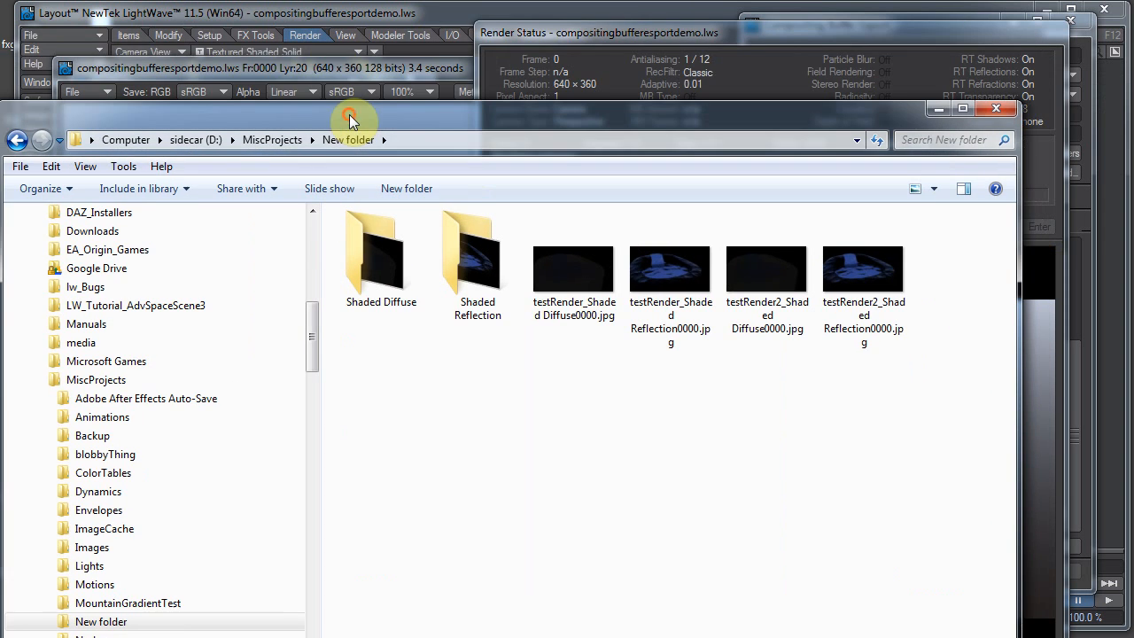
click(574, 41)
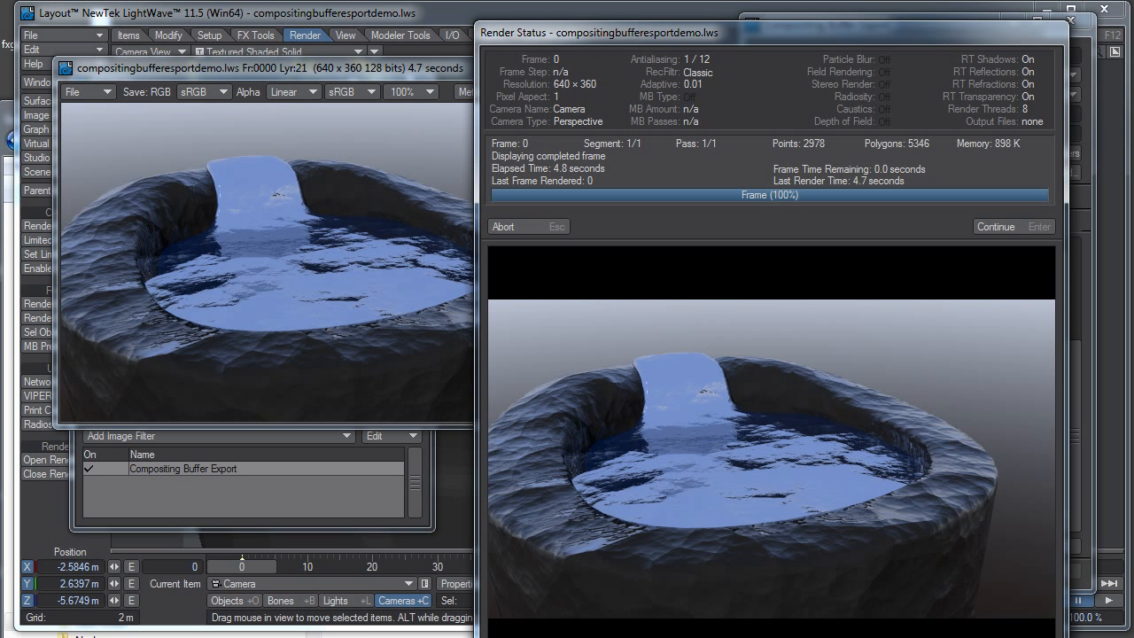
click(335, 637)
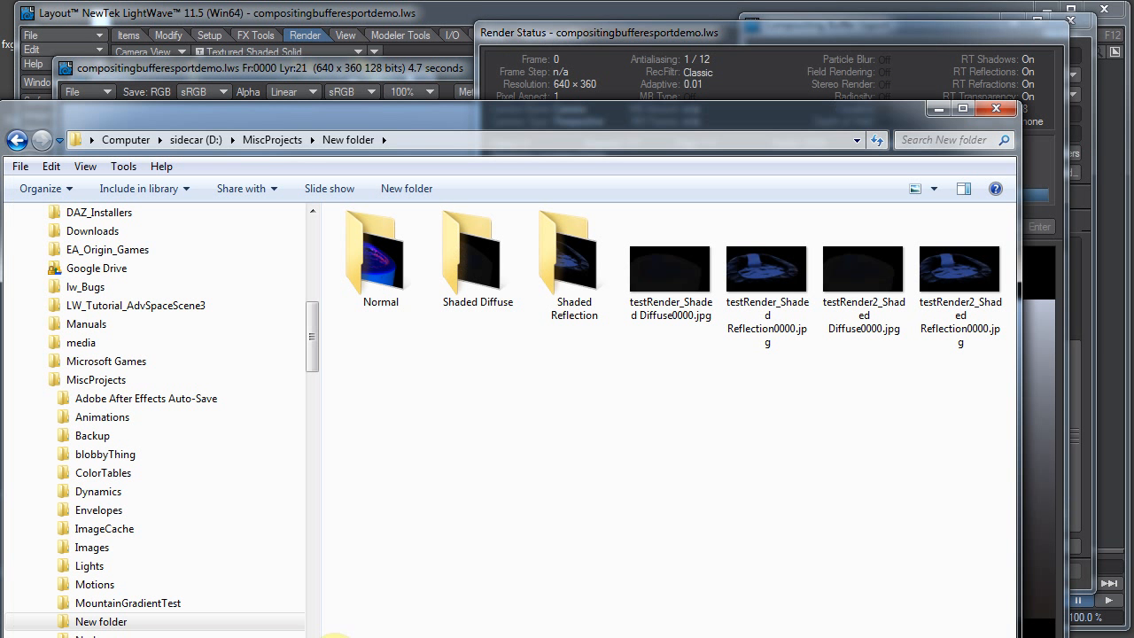
double_click(385, 273)
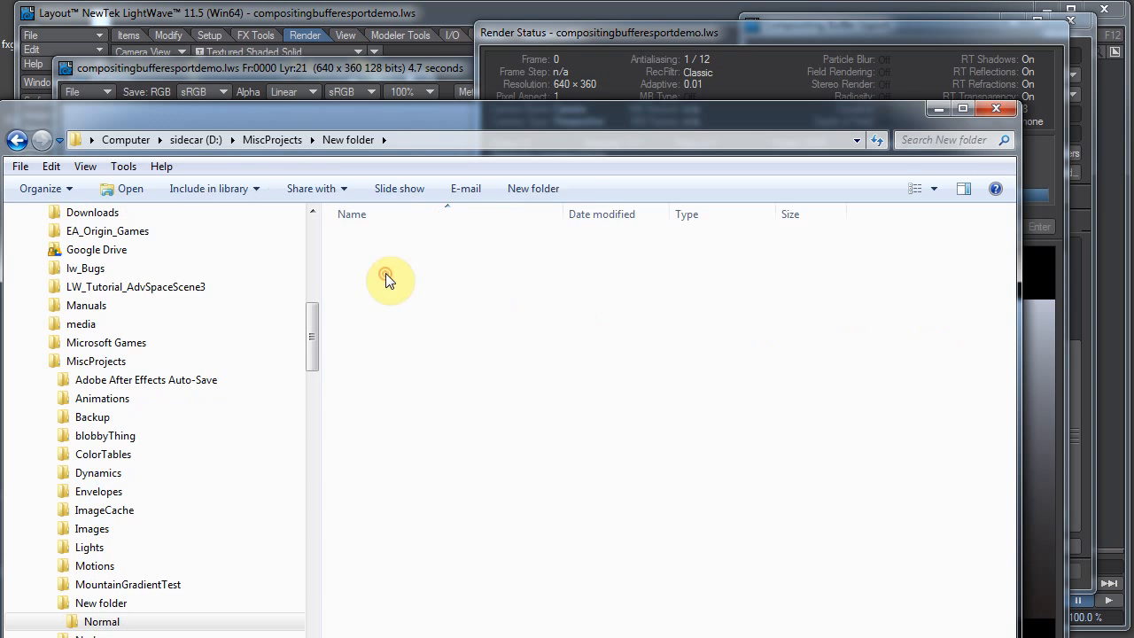
Close the Explorer window, the finished render and the Effects window, and show the objects included in the Compositing Buffer Export.
click(989, 115)
click(1031, 223)
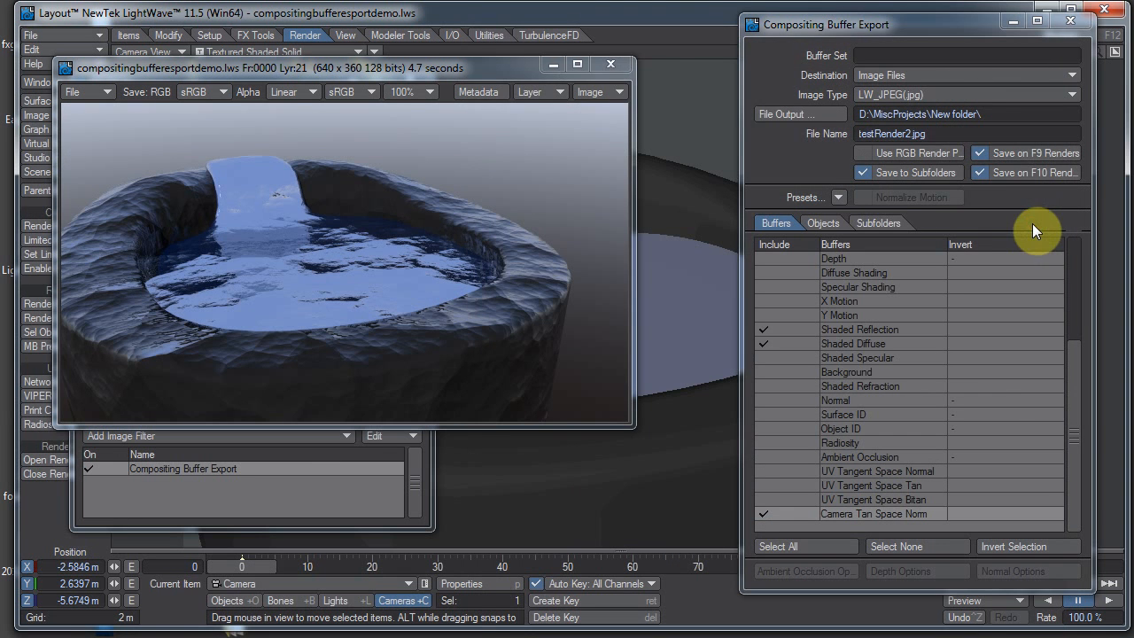
click(610, 63)
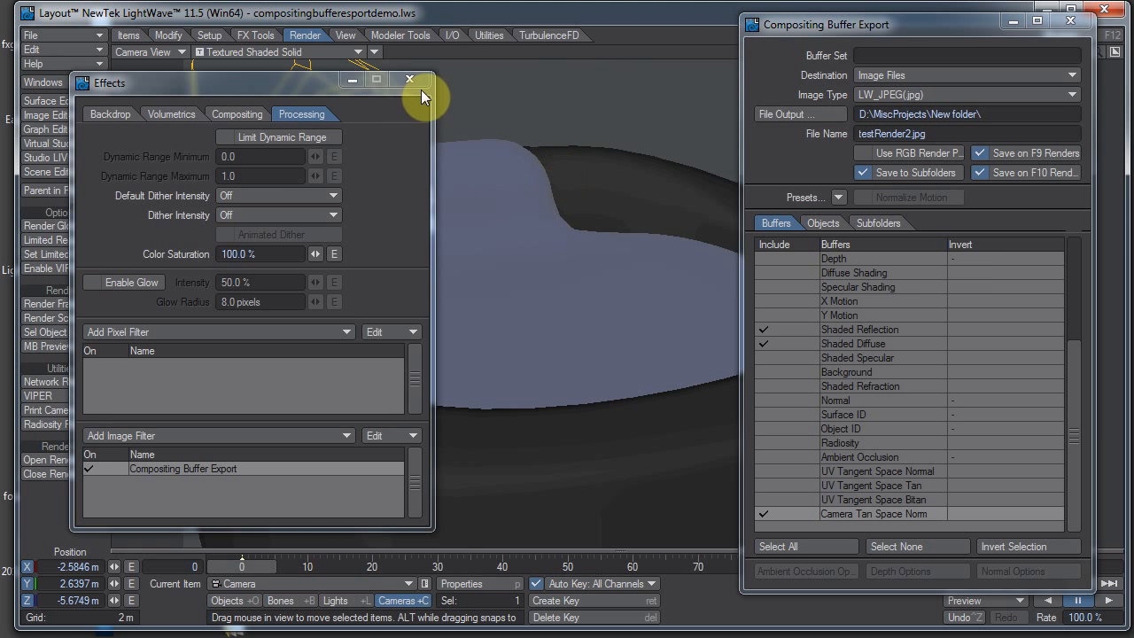
click(409, 79)
click(832, 222)
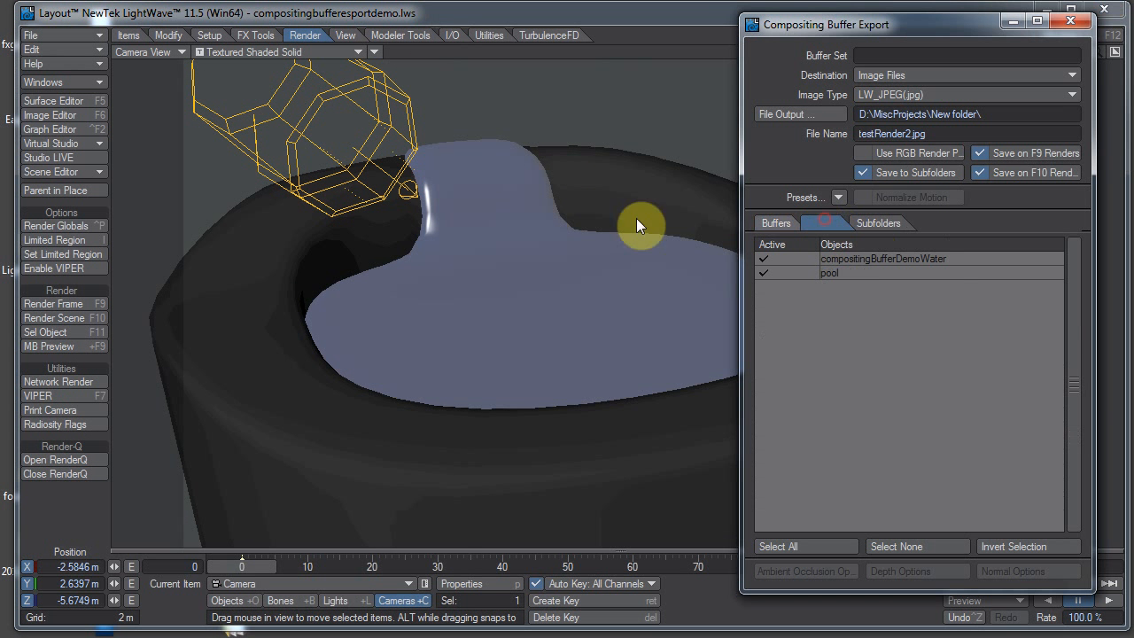
Select the pool object, save the scene over its existing file, and save an incremented version of the scene.
click(248, 276)
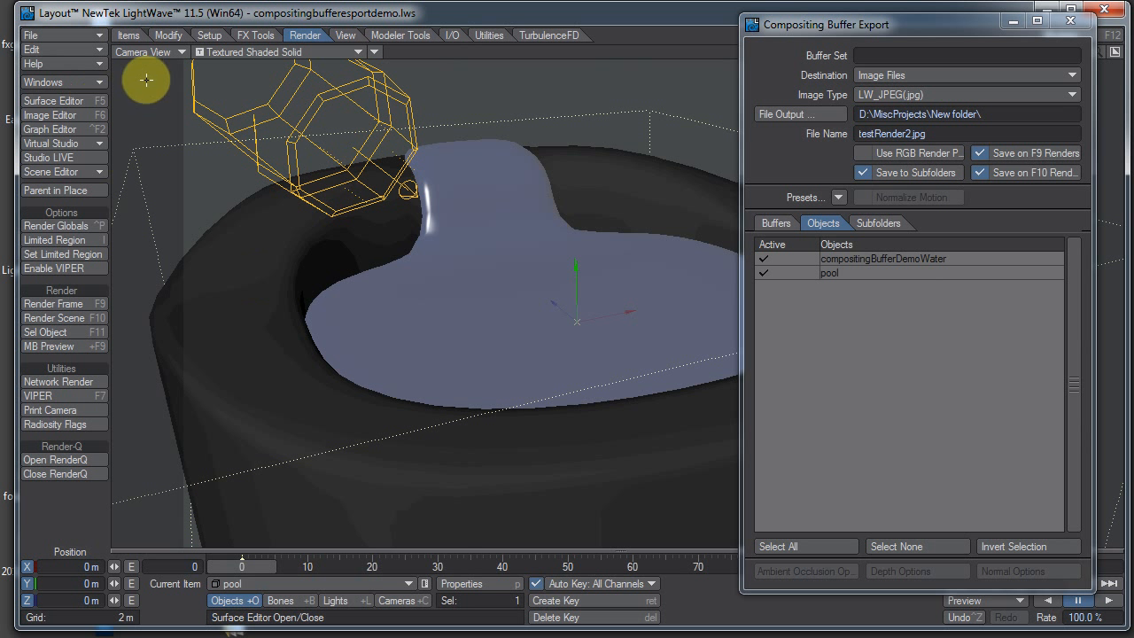
click(134, 37)
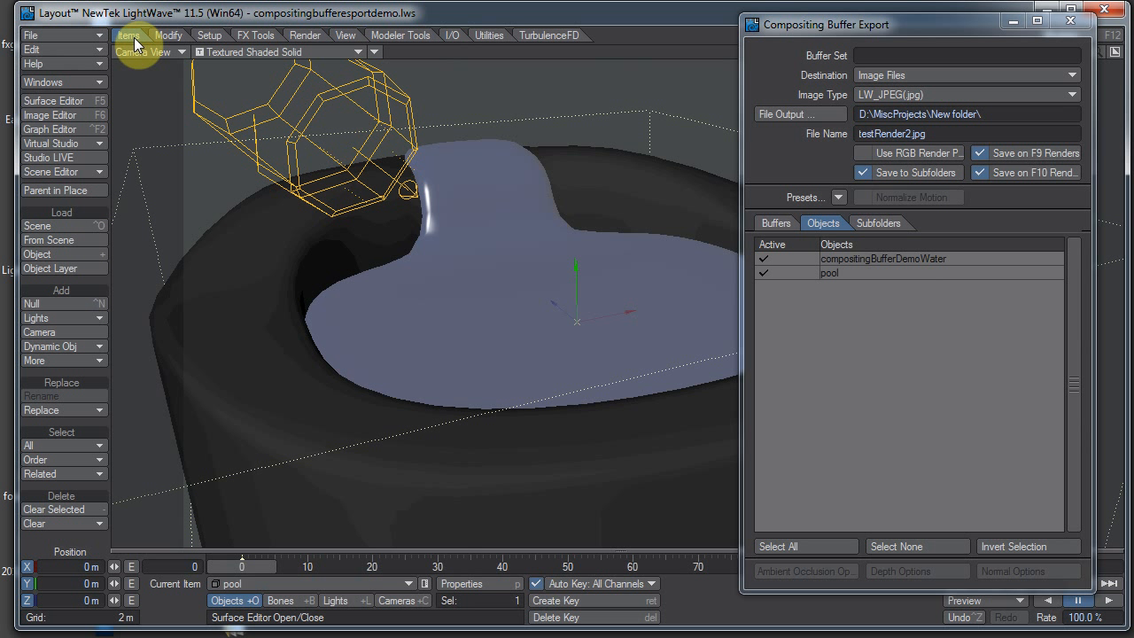
key(s)
key(Return)
key(shift+s)
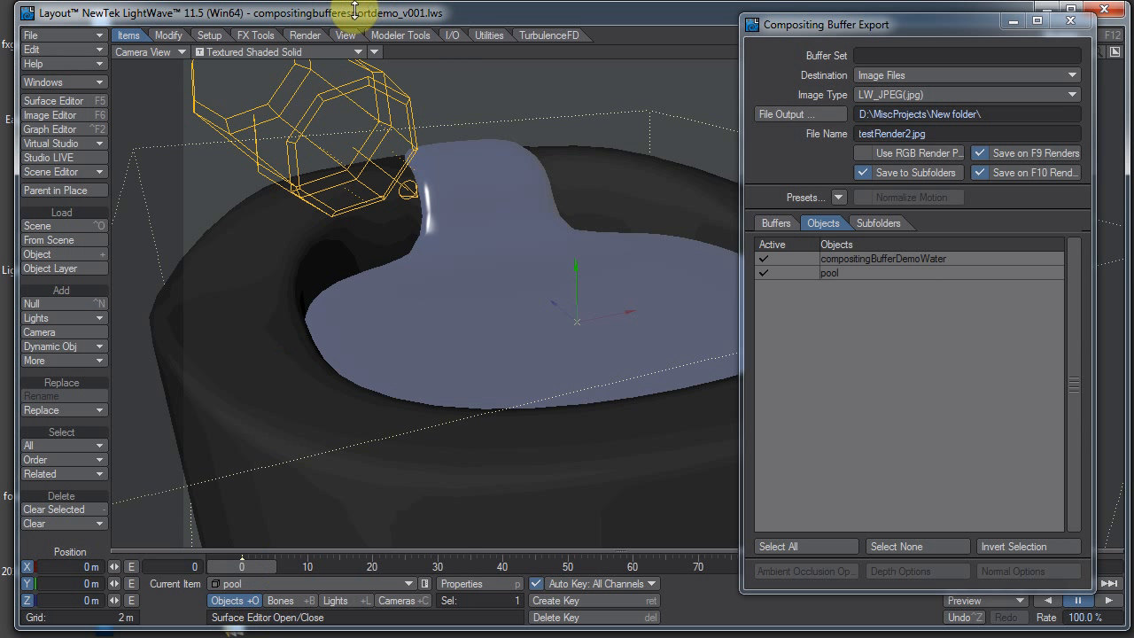
Save the pool object as an incremented version and save the scene, overwriting its existing file.
click(316, 582)
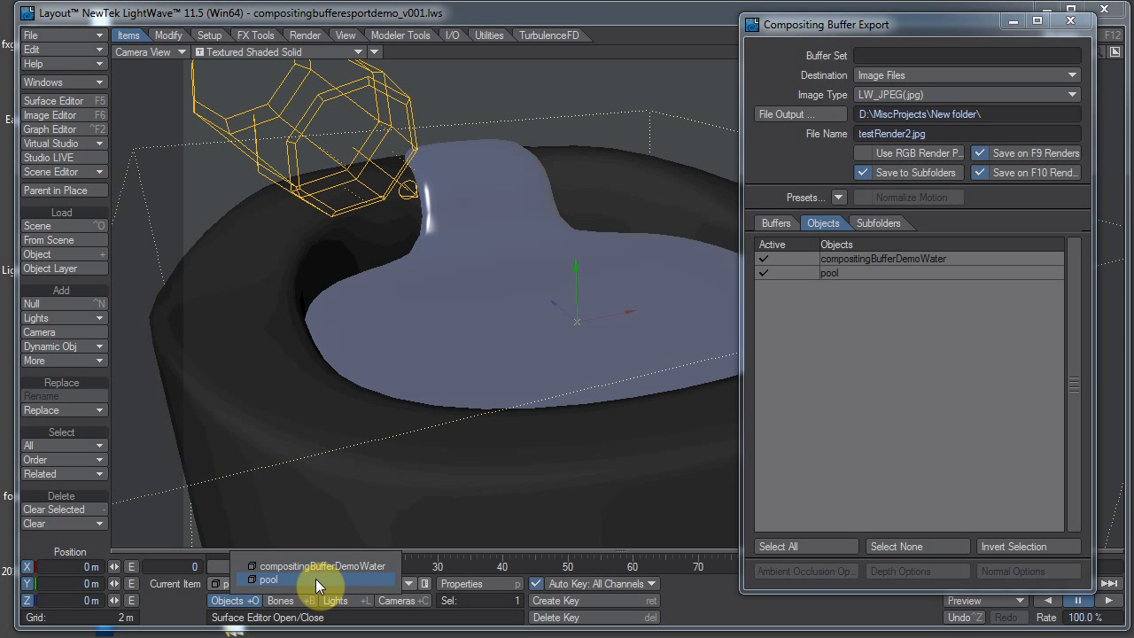
click(317, 580)
click(56, 38)
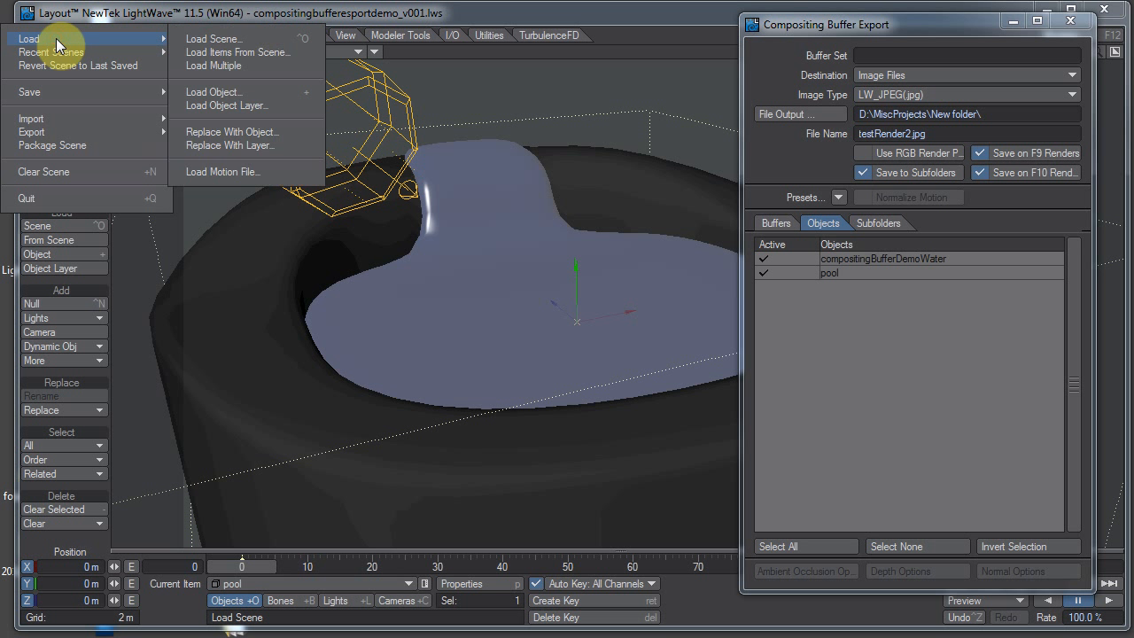
mouse_move(65, 92)
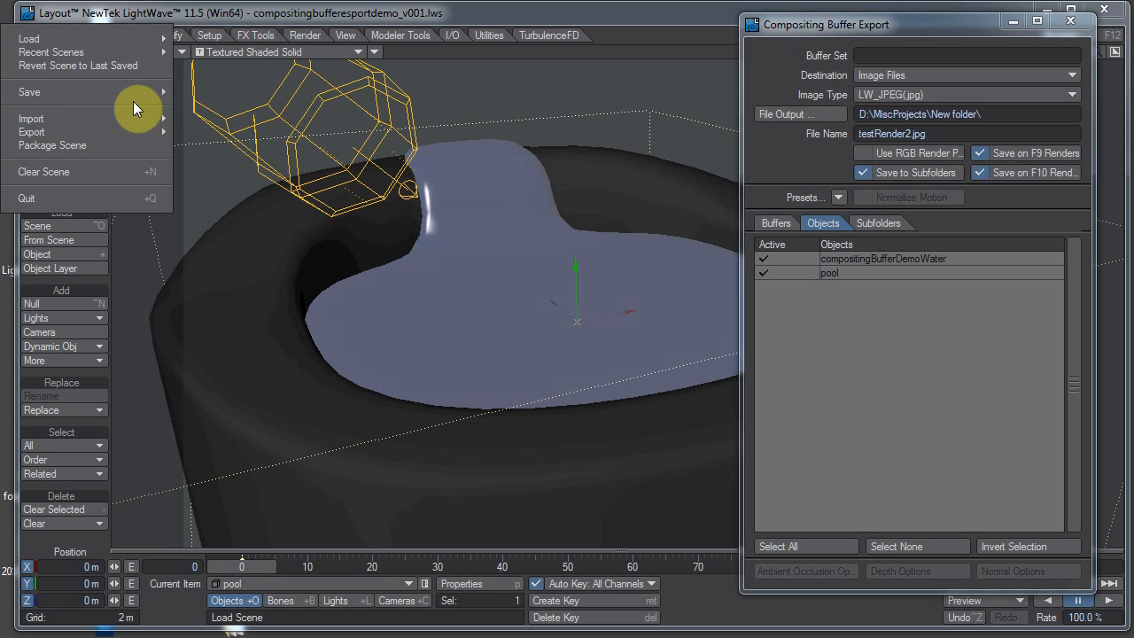
mouse_move(146, 94)
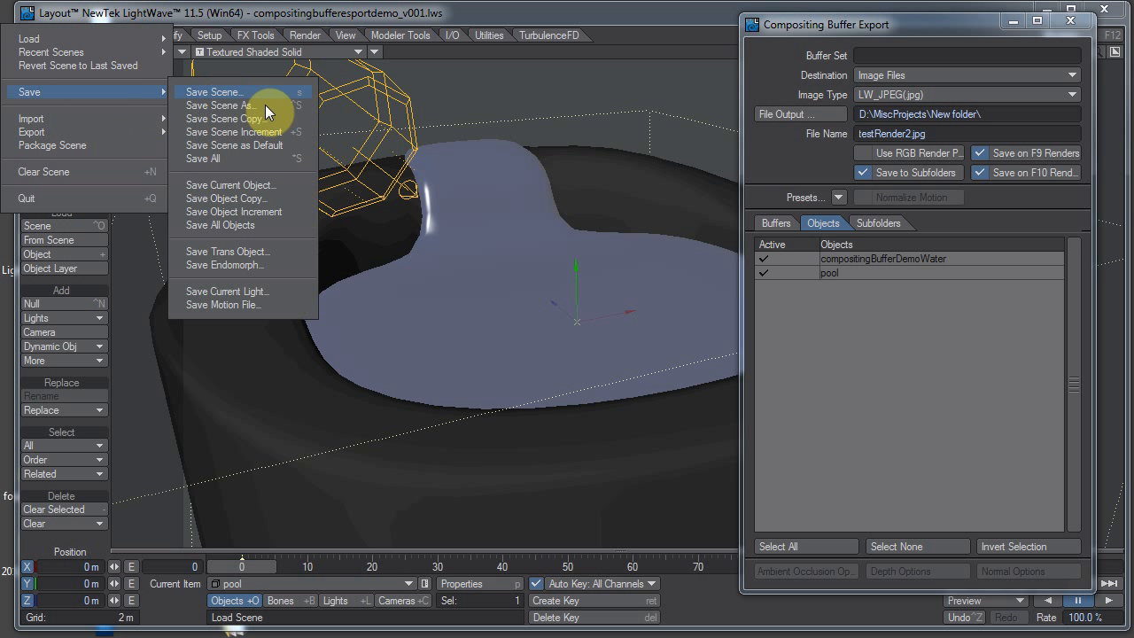
click(277, 210)
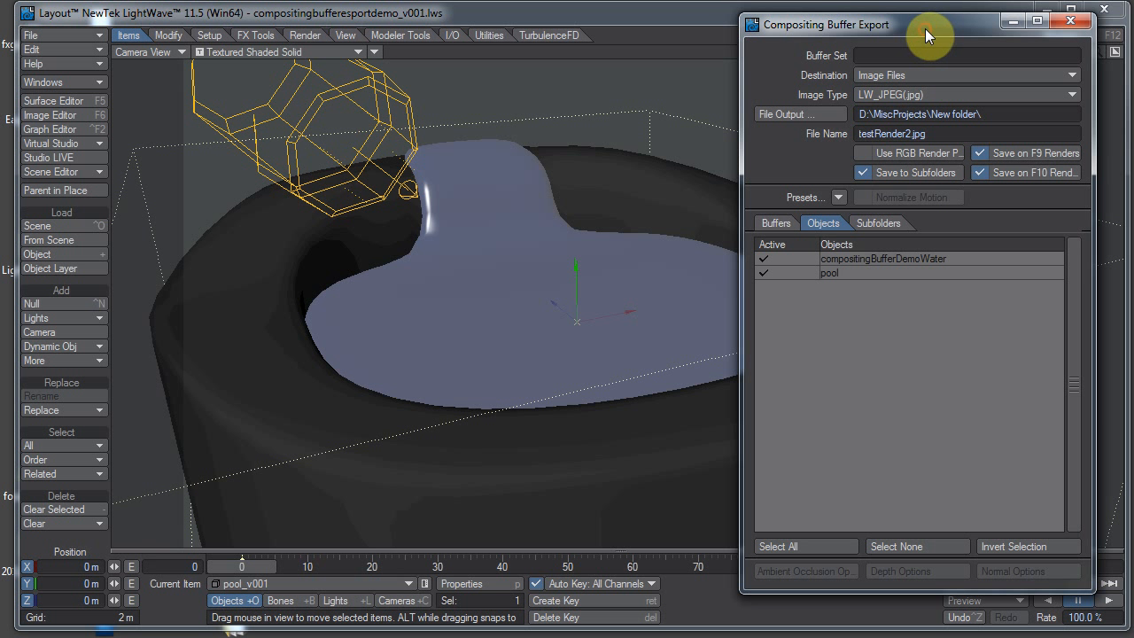
key(s)
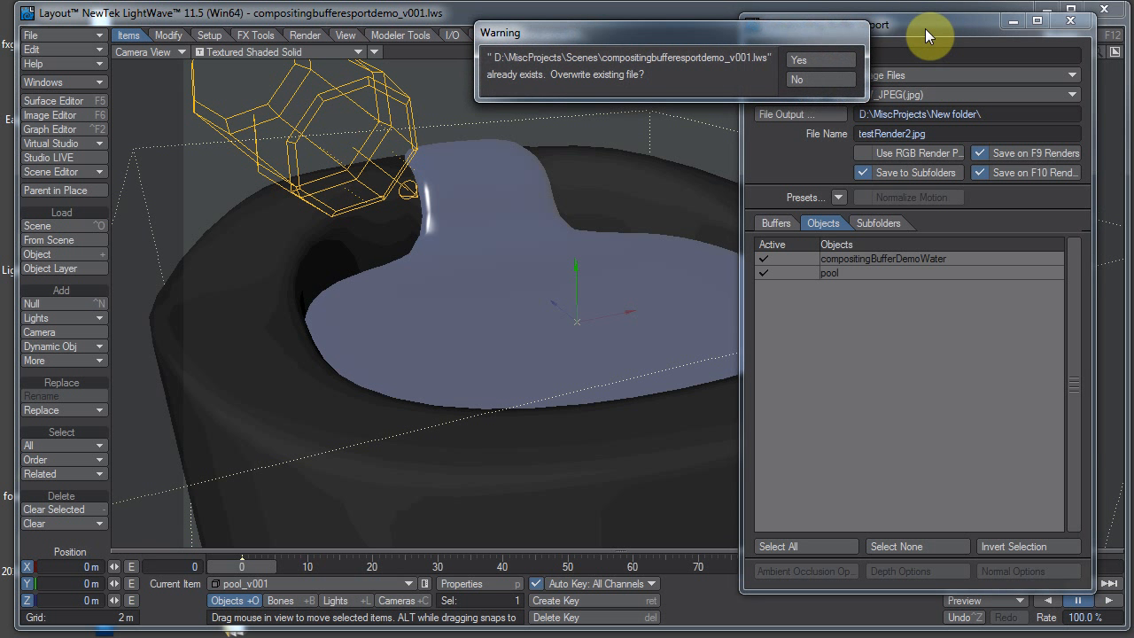
key(Return)
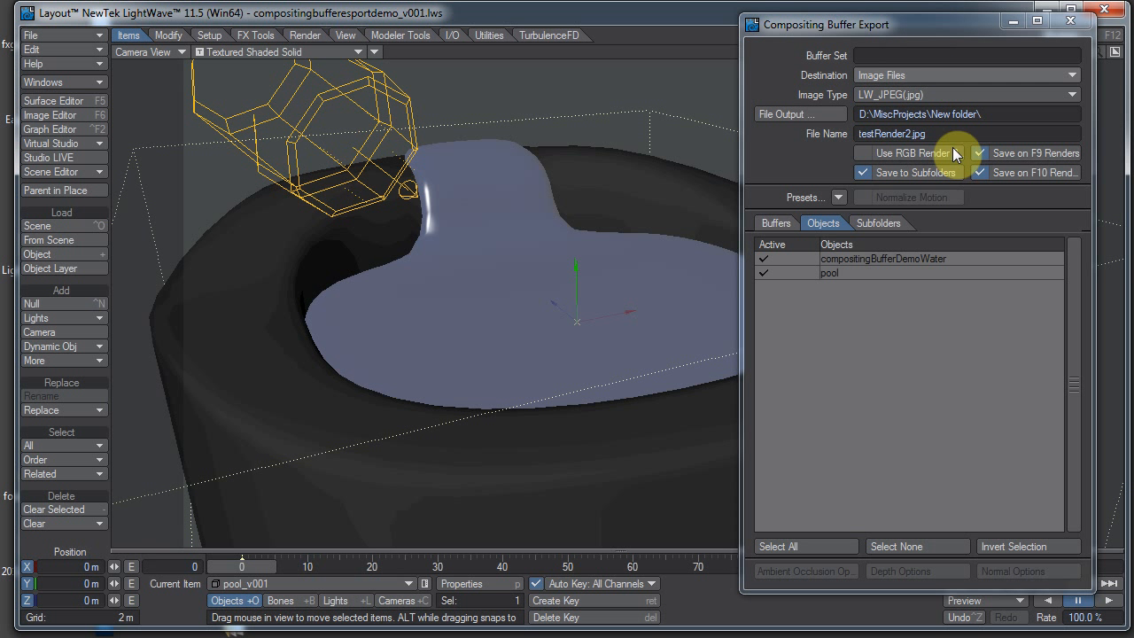
Abort the started render, set the export destination to Image Viewer, and render the current frame.
key(F9)
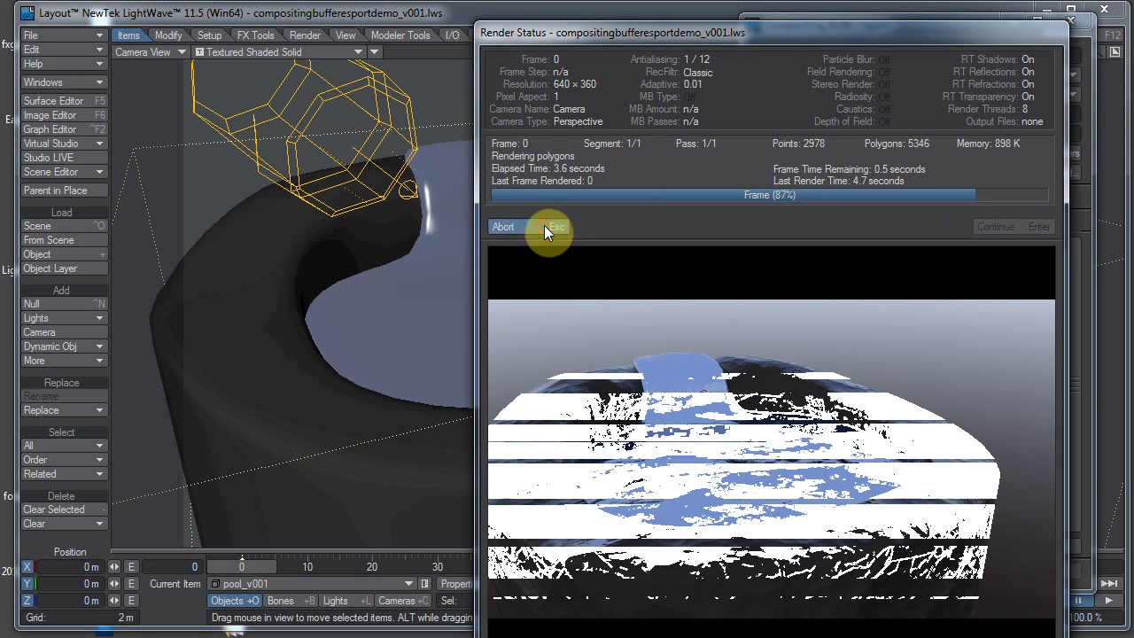
click(543, 226)
click(888, 75)
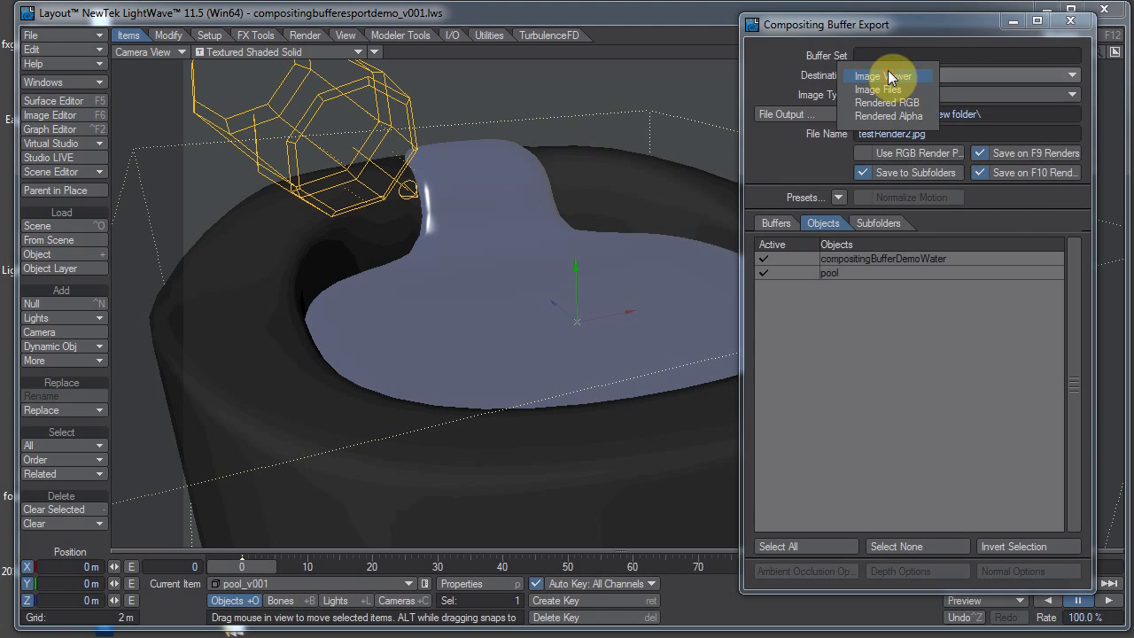
click(887, 70)
key(F9)
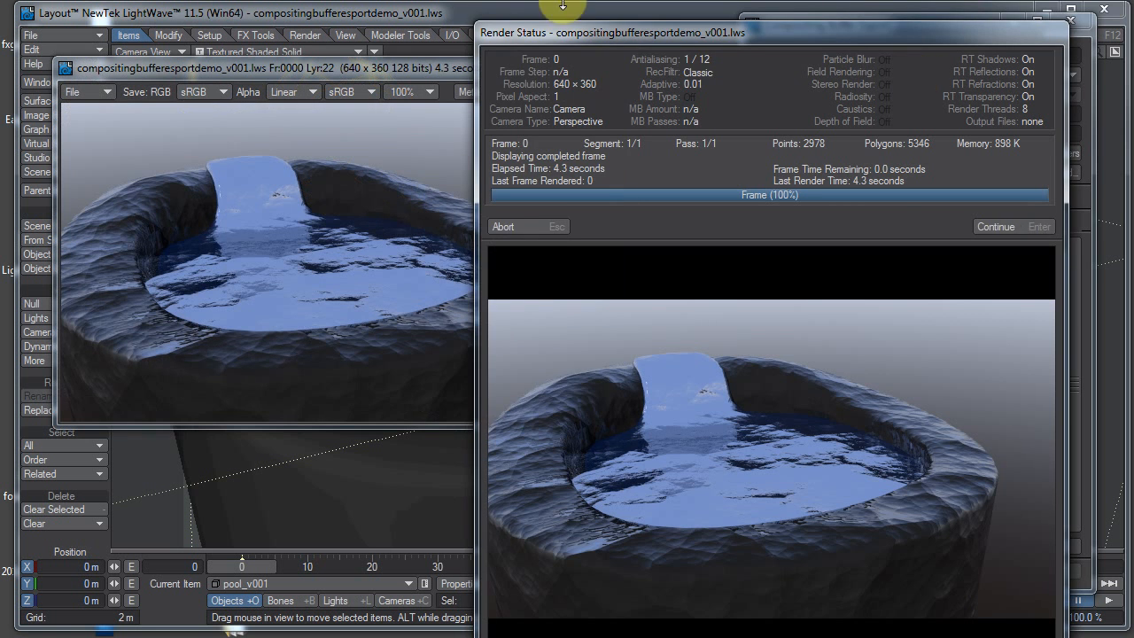
click(1027, 227)
View the Shaded Reflection buffer of the finished render and close the image viewer.
click(542, 93)
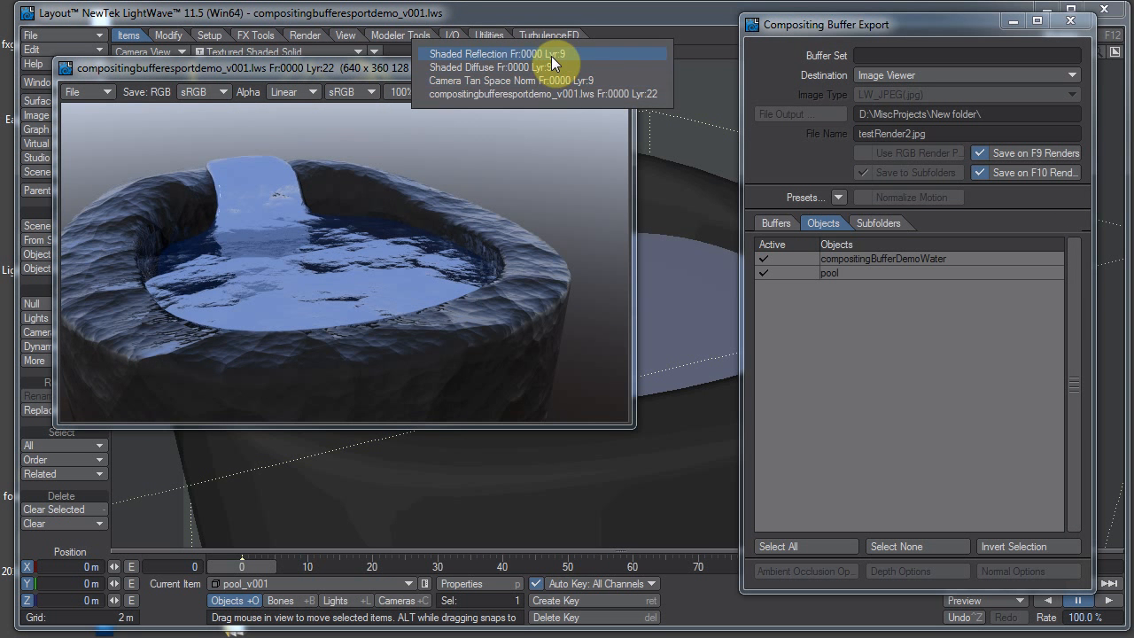
click(551, 55)
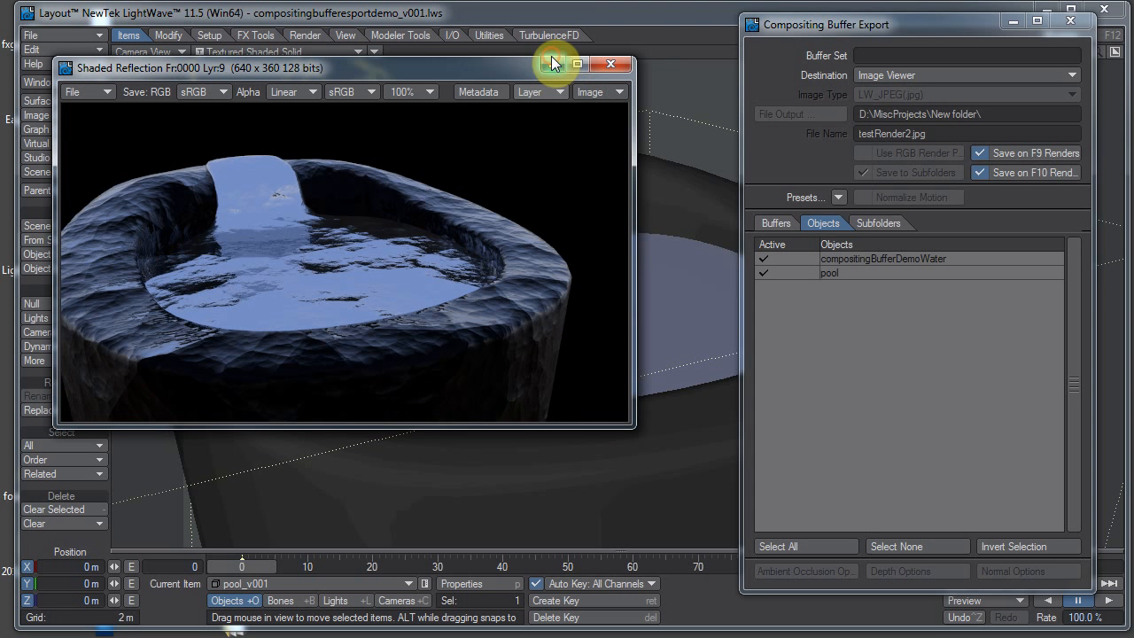
click(598, 70)
Revert the scene to its last saved version and reopen the Compositing Buffer Export filter at its object list.
click(69, 37)
mouse_move(69, 37)
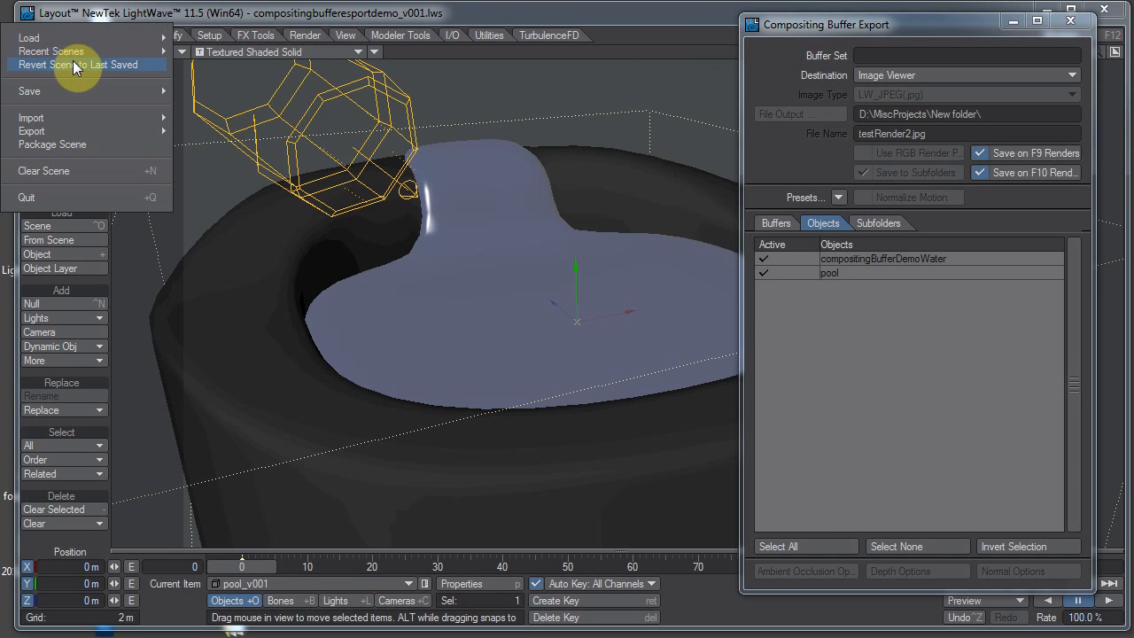
click(73, 63)
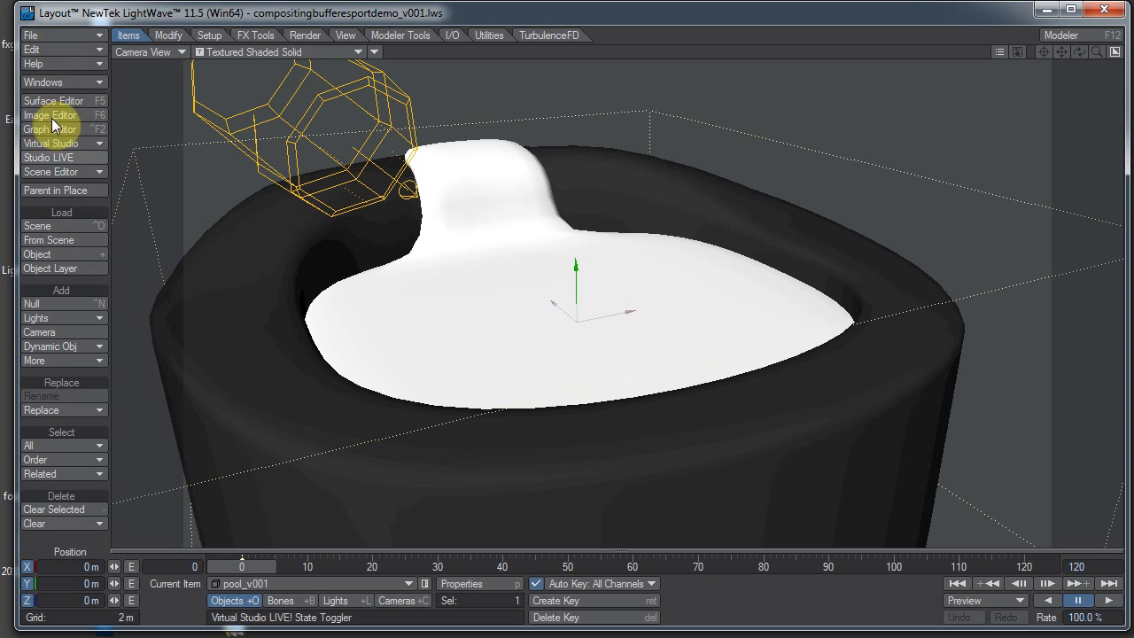
click(63, 81)
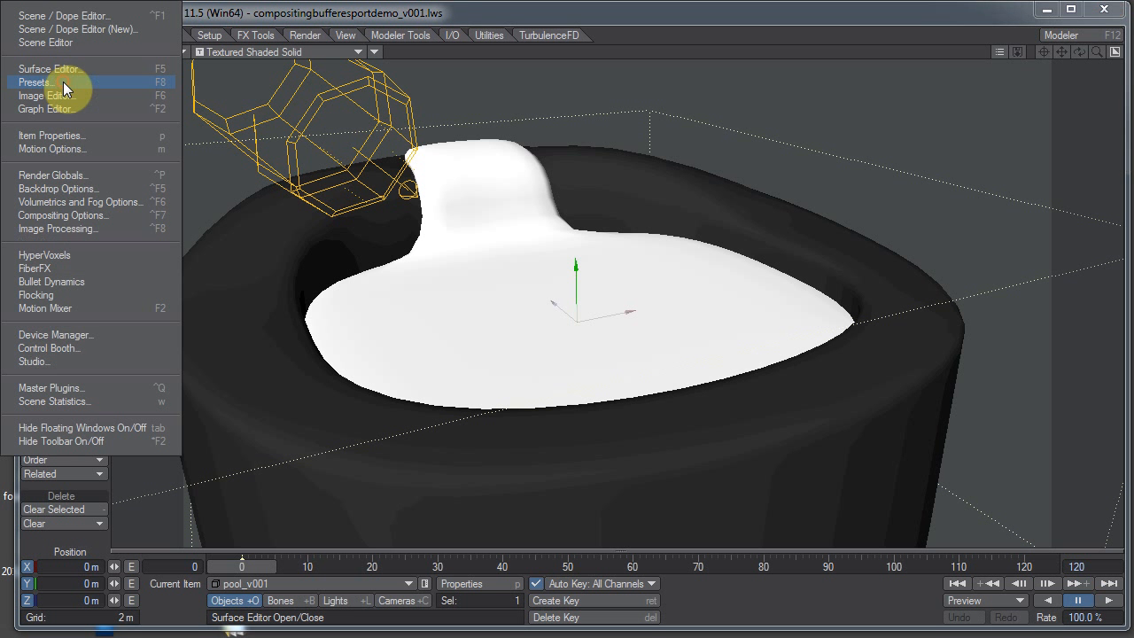
click(60, 229)
double_click(204, 471)
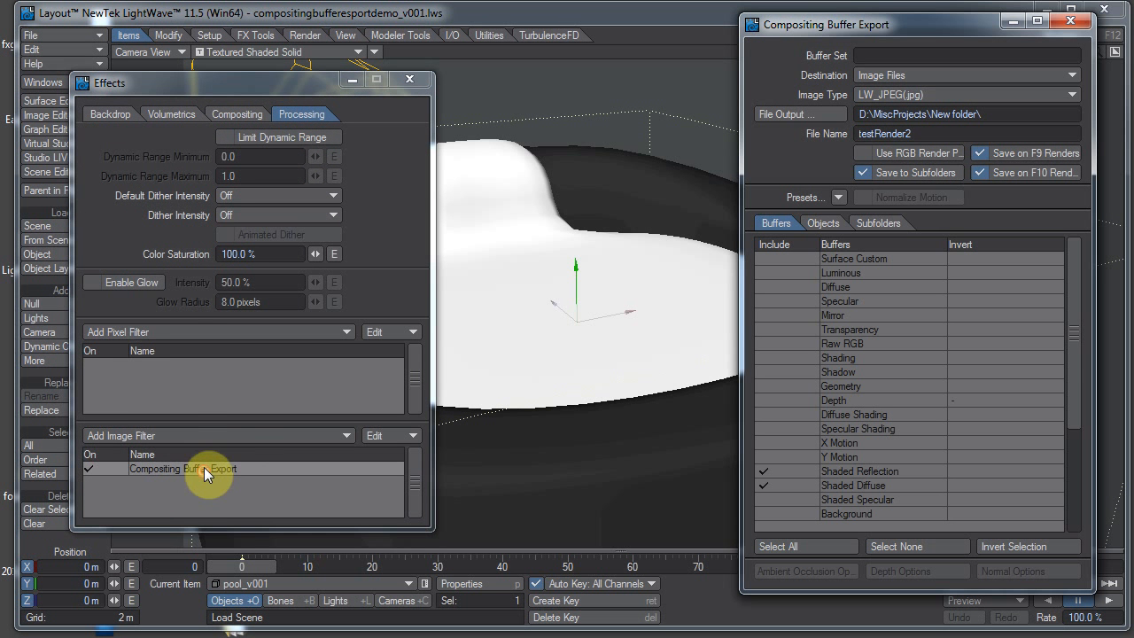
click(820, 219)
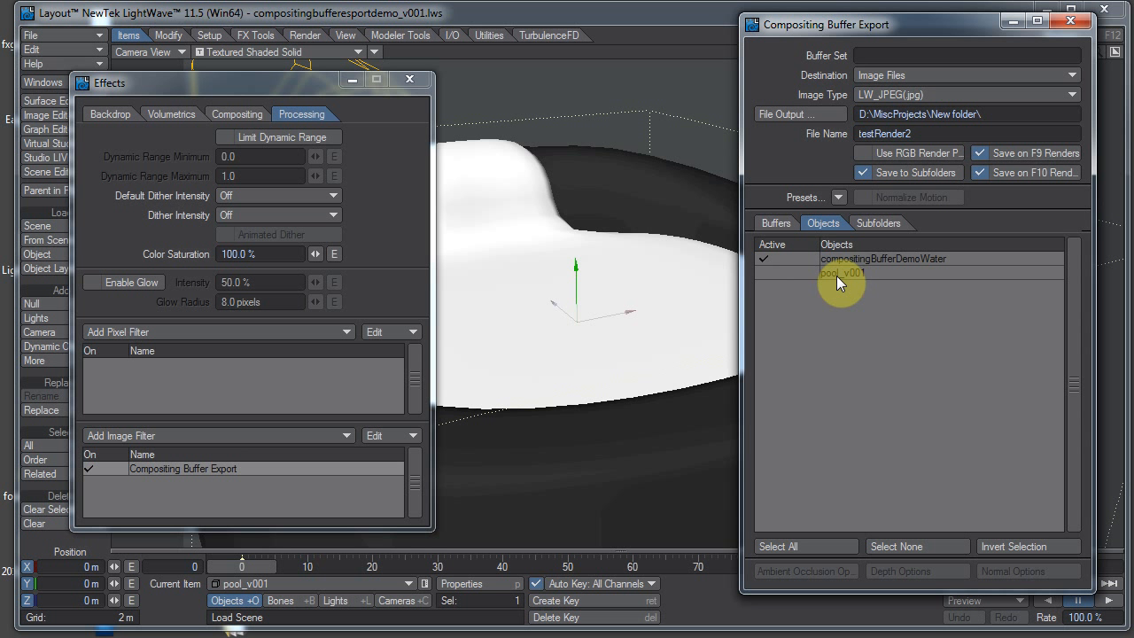
Render the current frame with the Render Status window moved off the filter settings, and check the viewer's available layers.
key(F9)
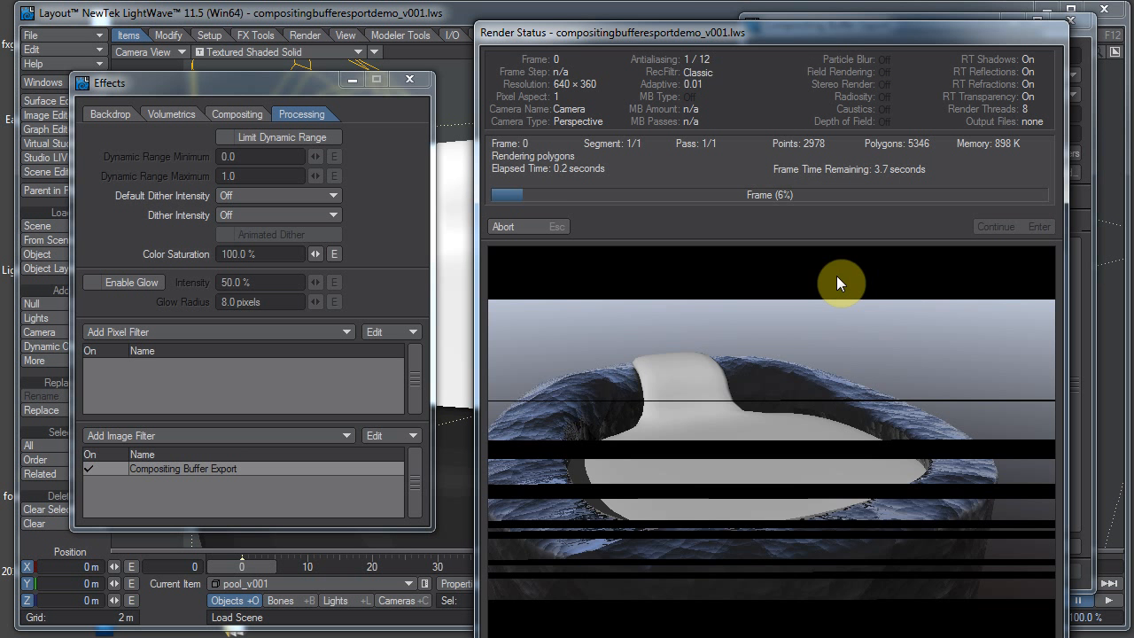
drag(913, 37, 486, 34)
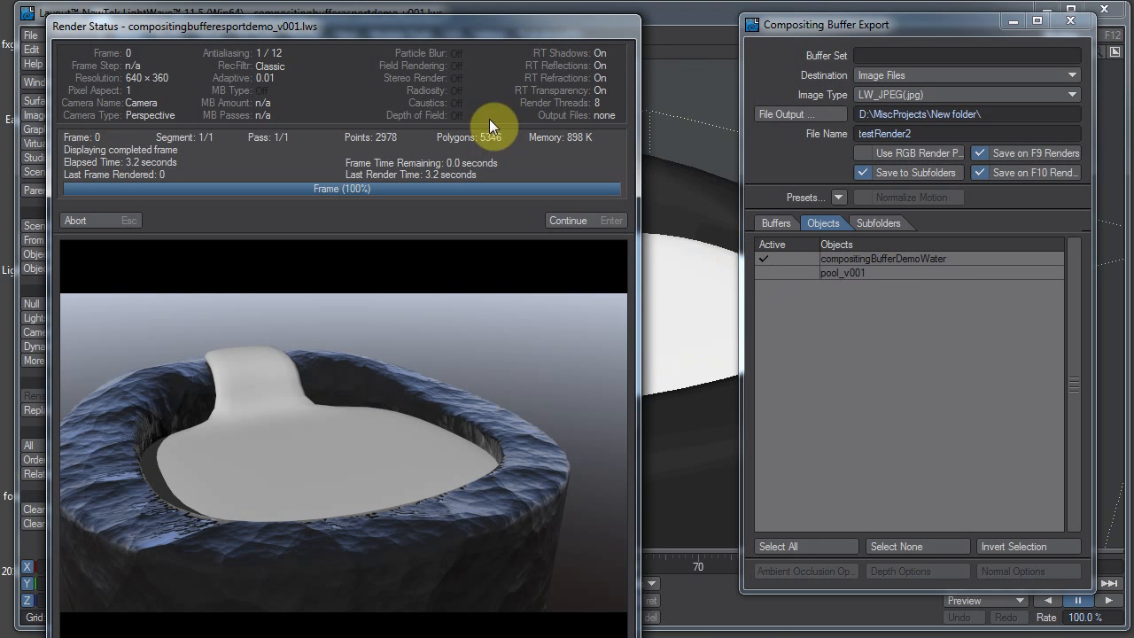
click(595, 221)
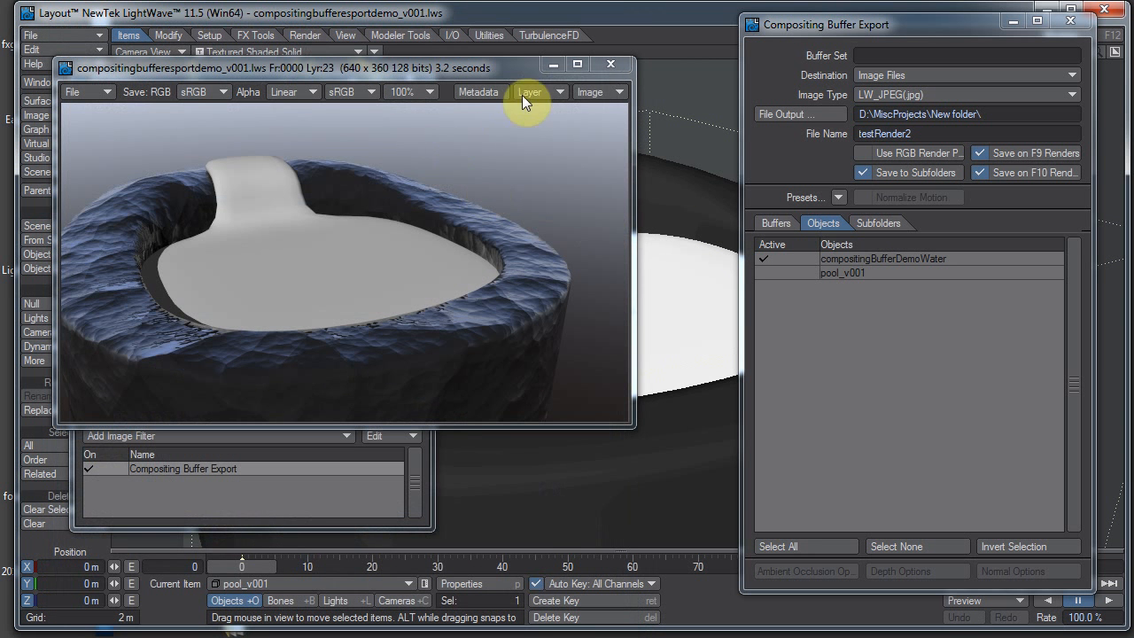
click(597, 93)
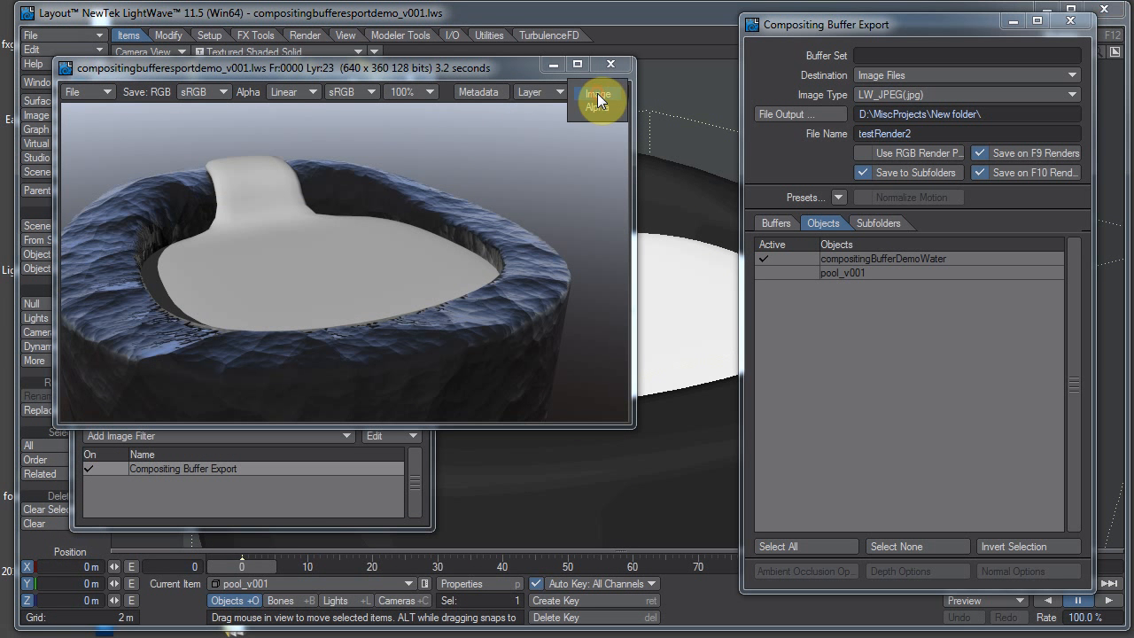
click(545, 91)
click(550, 93)
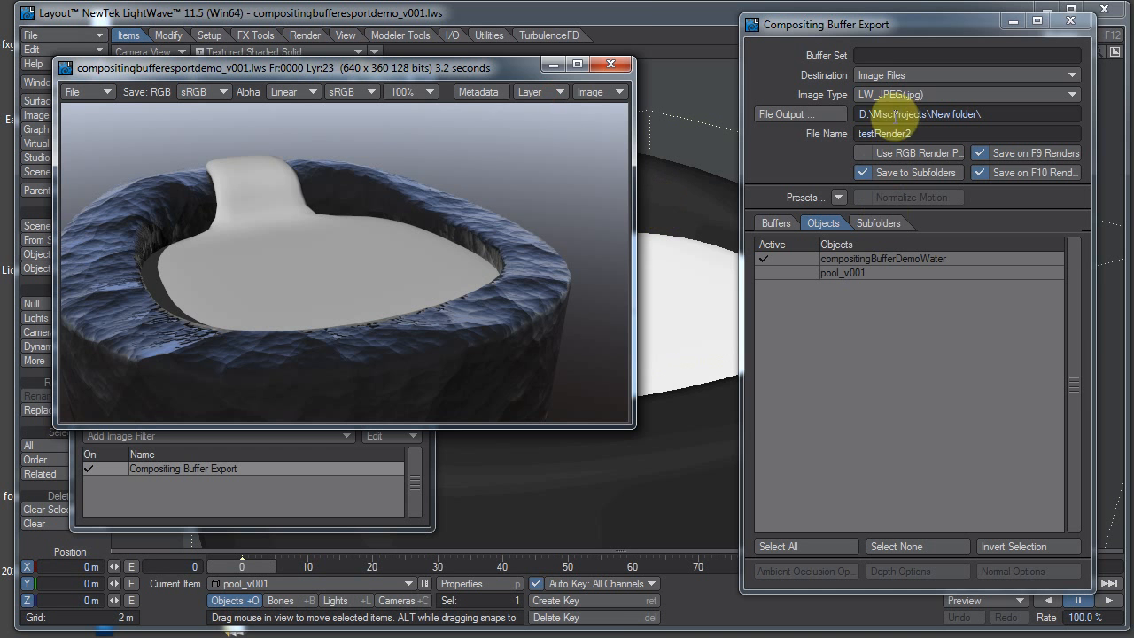
Set the buffer export destination to Image Viewer and render the current frame again.
click(903, 75)
click(907, 66)
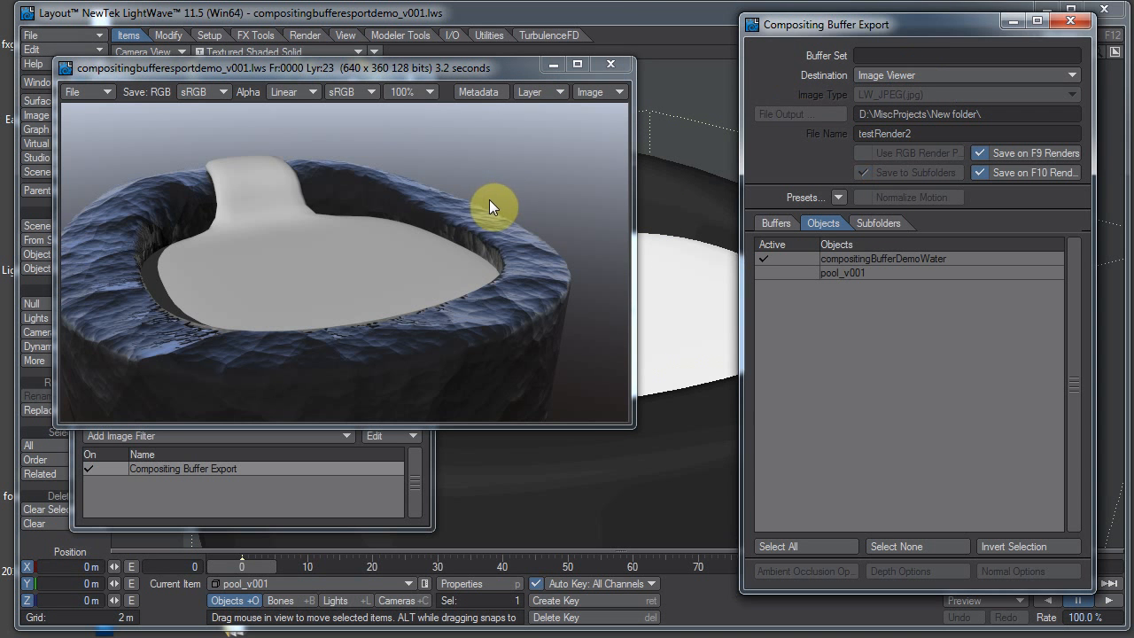
key(F9)
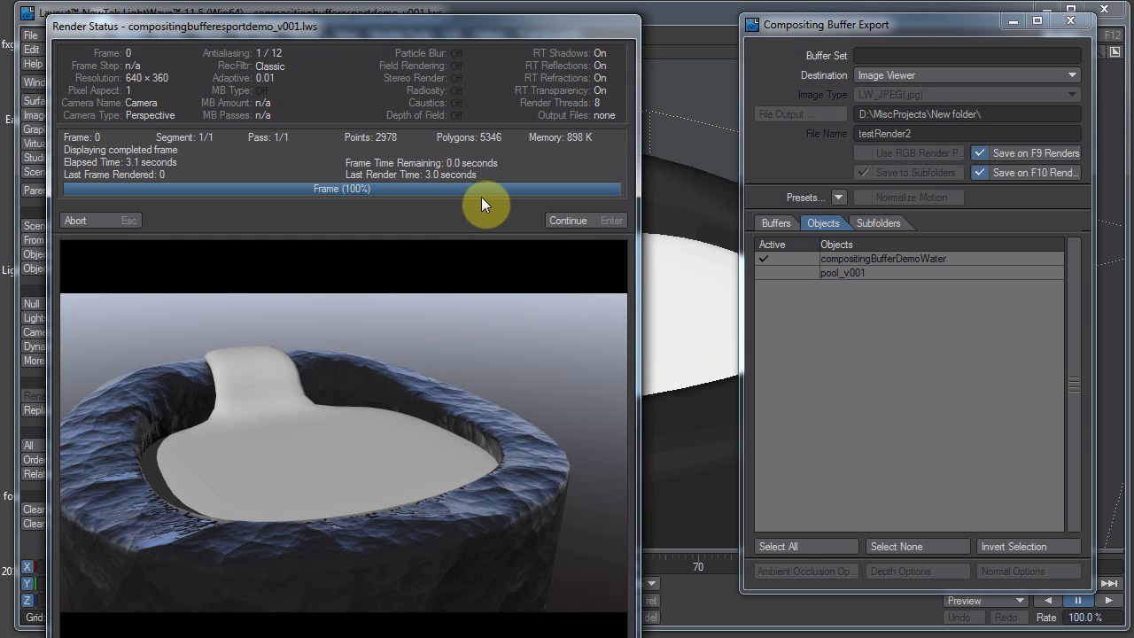
click(553, 218)
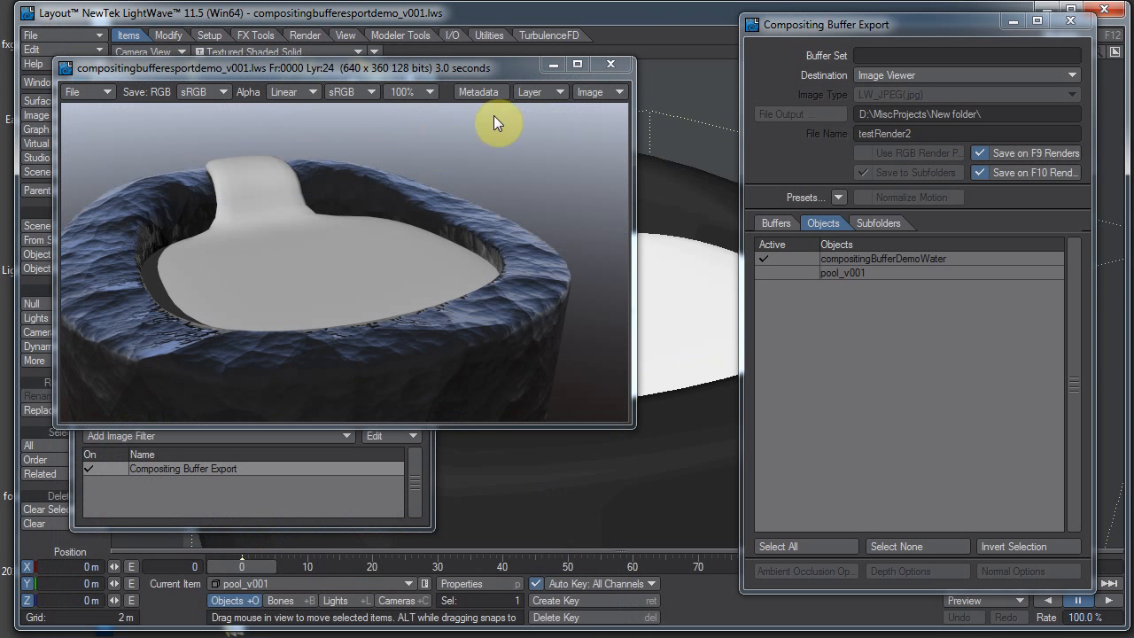
Inspect the Camera Tan Space Norm, Shaded Diffuse and Shaded Reflection buffers, and close the image viewer and Effects window.
click(552, 90)
click(226, 157)
click(538, 91)
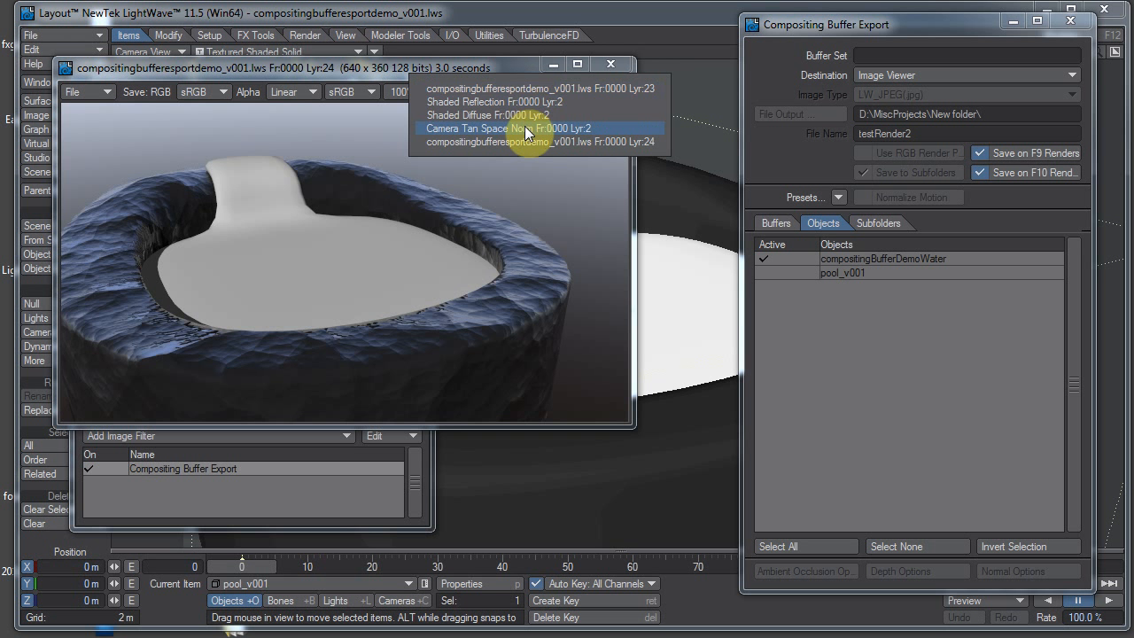
click(524, 126)
click(528, 93)
click(531, 77)
click(534, 94)
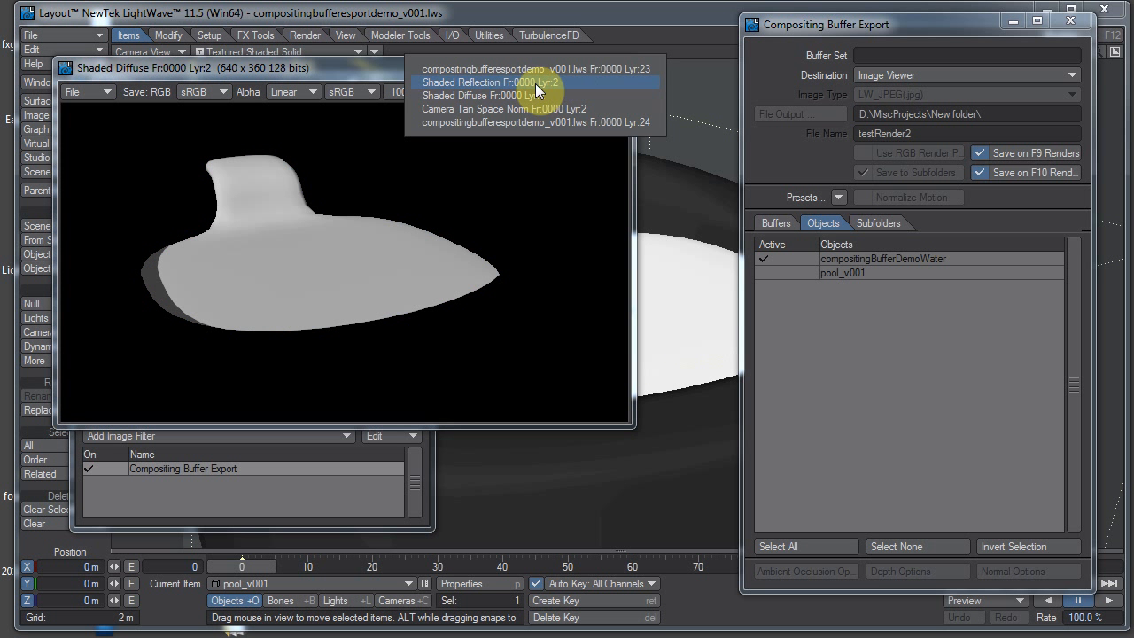
click(535, 83)
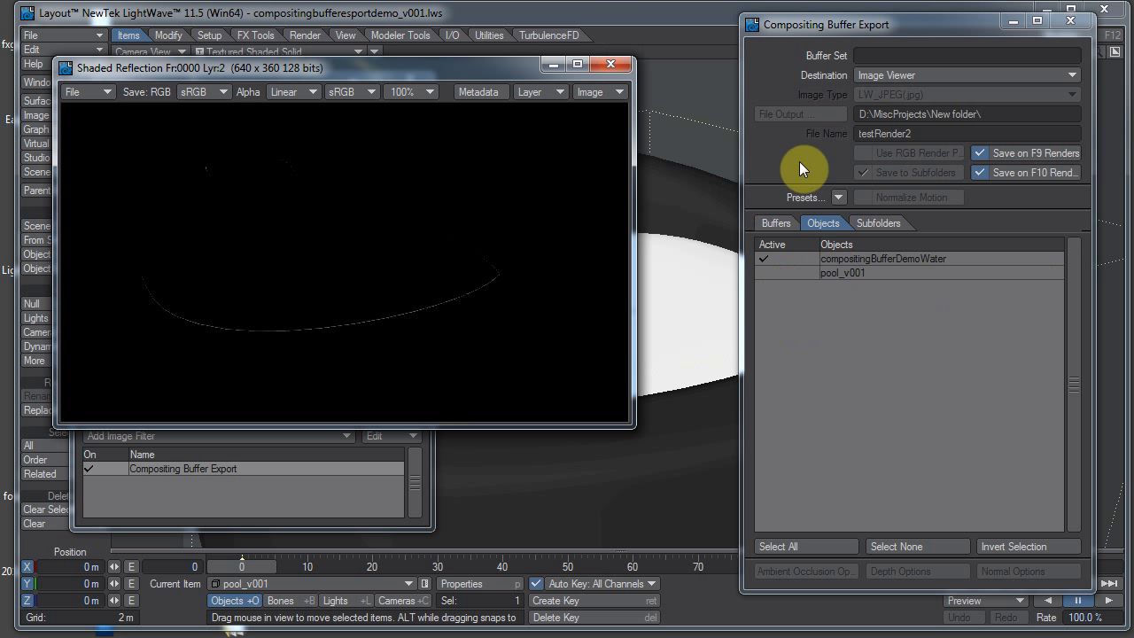
click(611, 65)
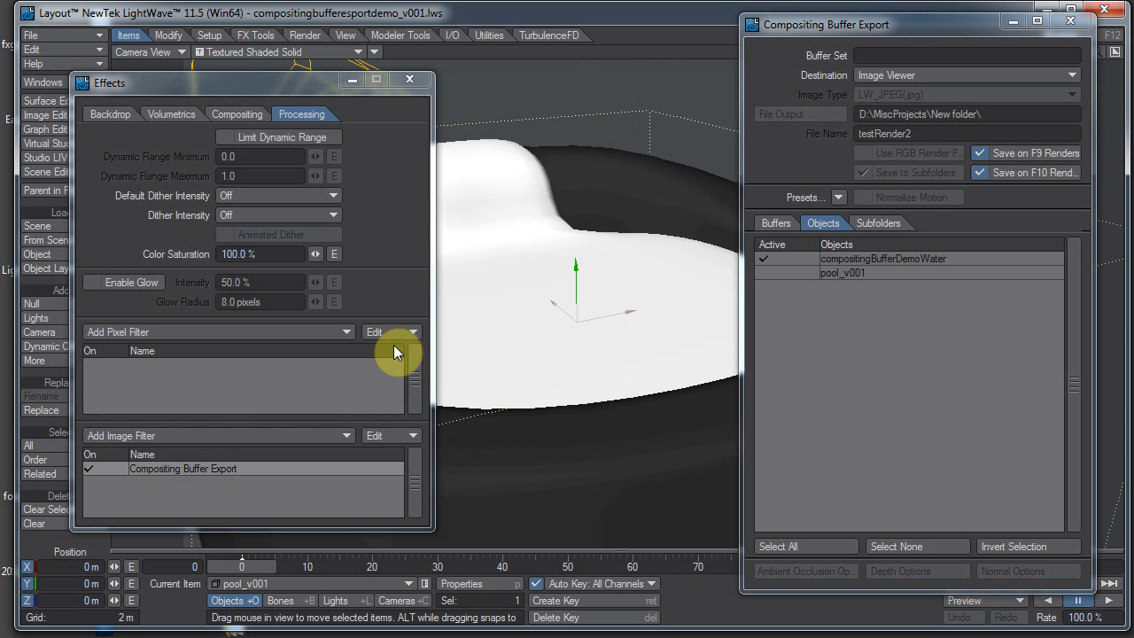
click(410, 79)
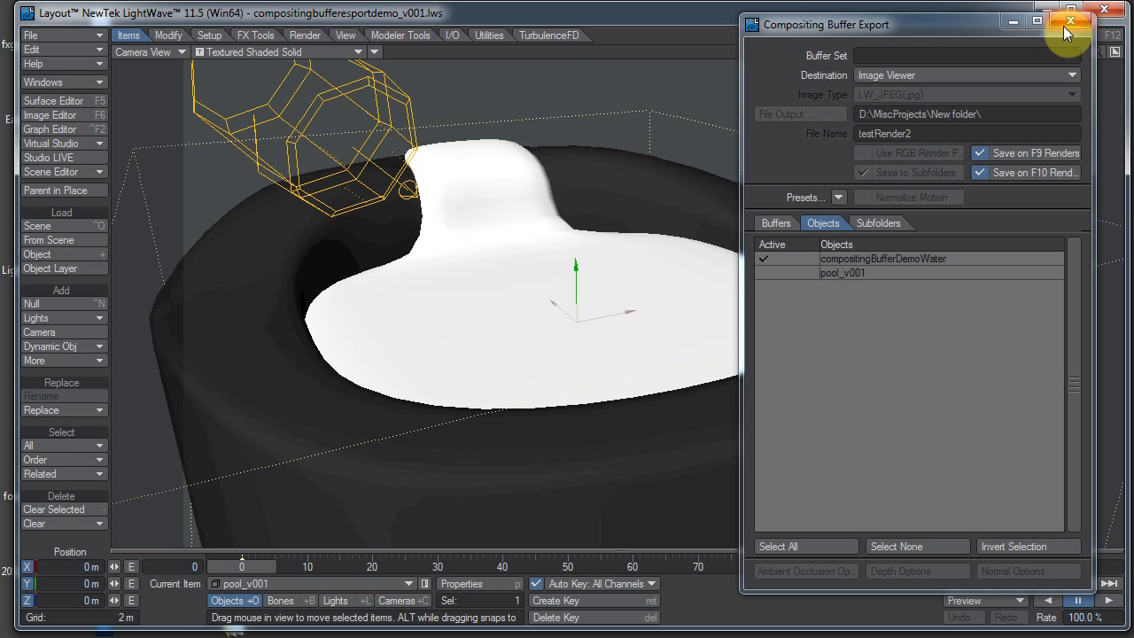